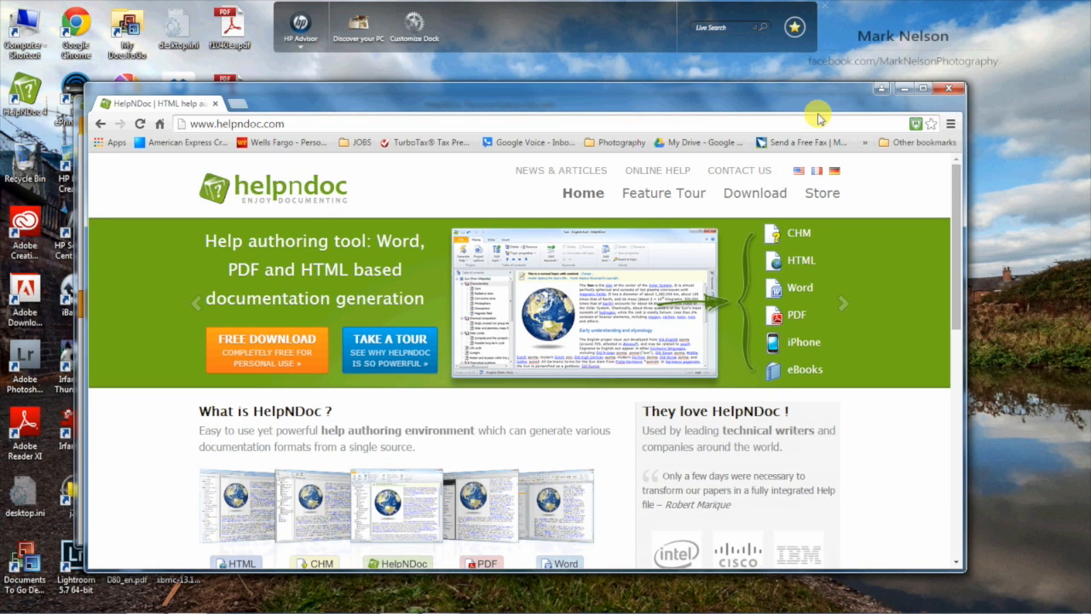
Postpone the paused McAfee scan and open the HelpNDoc website's download page
mouse_move(373, 101)
left_mouse_down()
mouse_move(398, 83)
mouse_move(374, 85)
left_mouse_up()
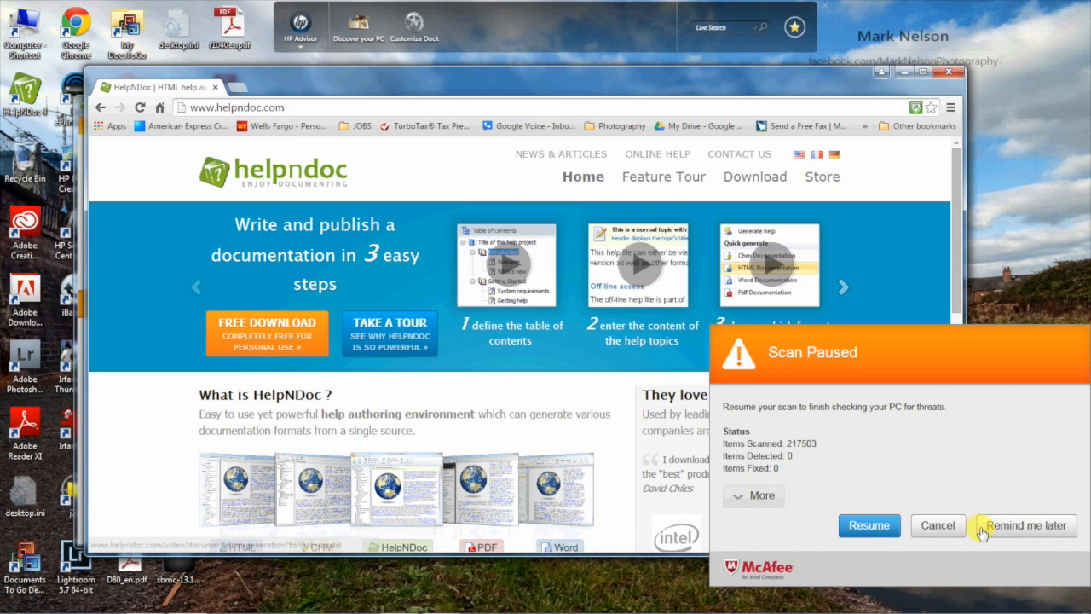
left_click(982, 528)
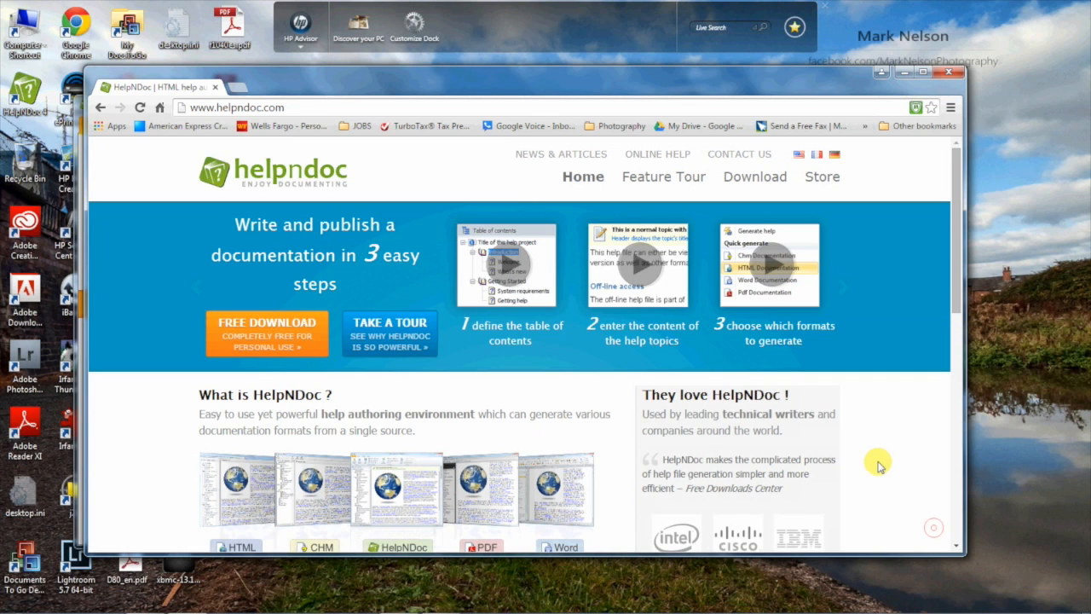
left_click(763, 185)
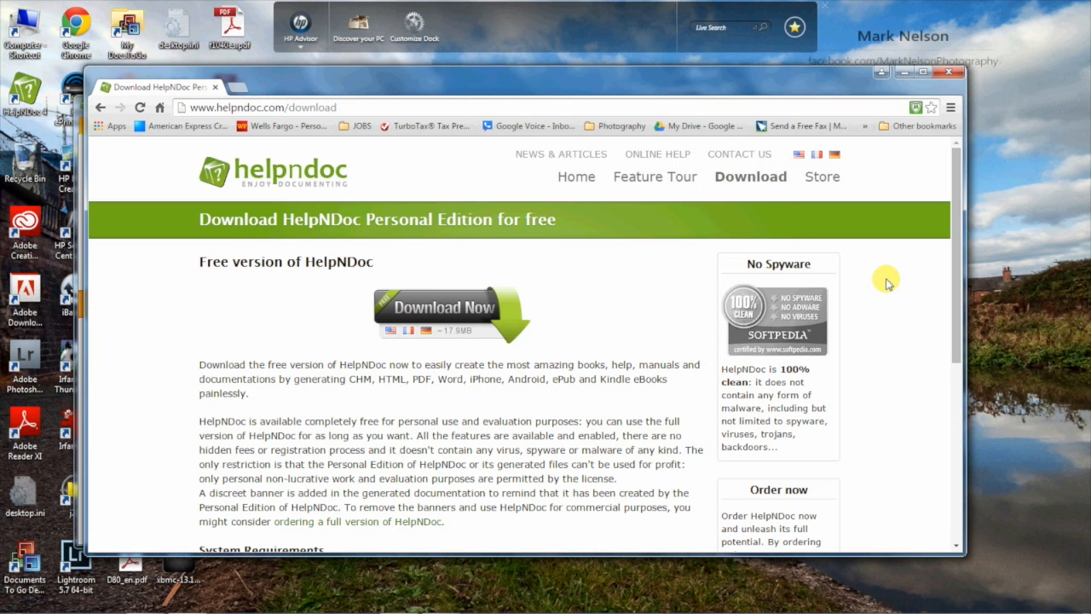
Review the Personal Edition description and system requirements on the HelpNDoc download page
left_click_drag(956, 280, 954, 368)
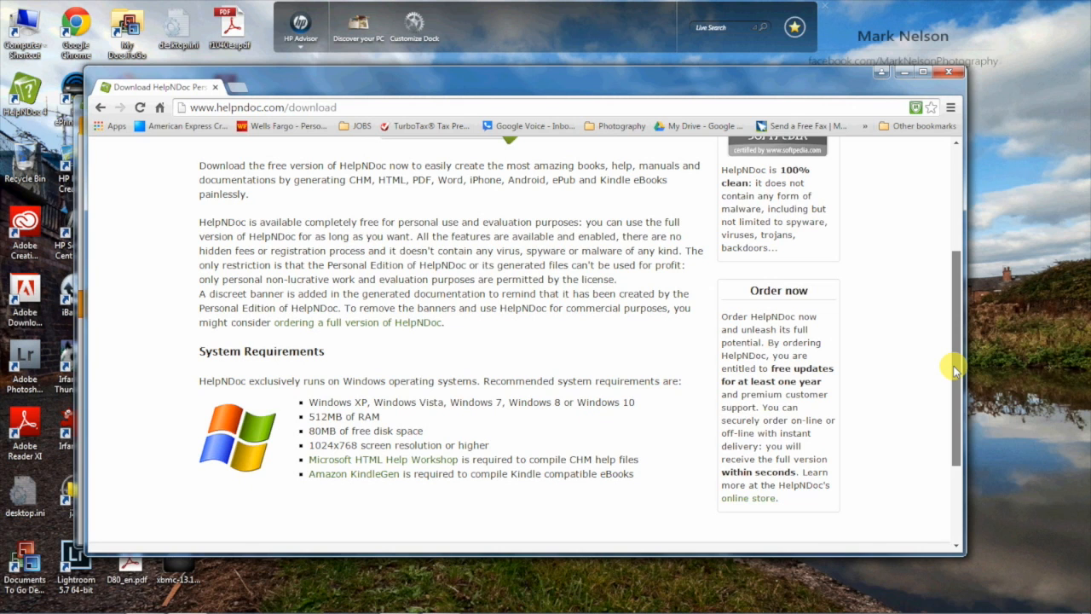
scroll(954, 368, "down", 1)
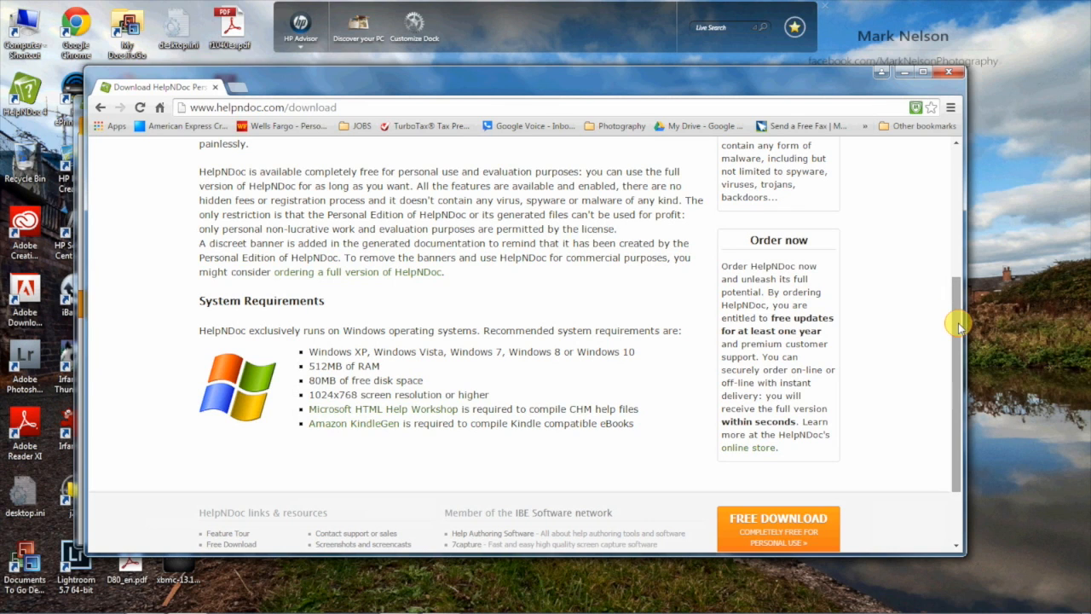
scroll(955, 339, "down", 1)
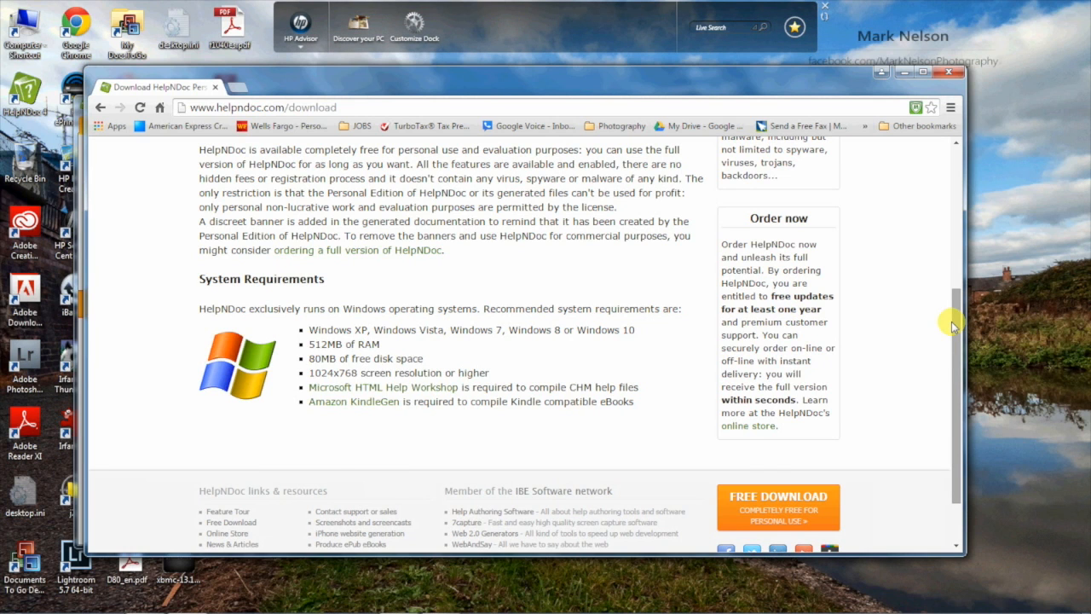
left_click_drag(951, 321, 989, 205)
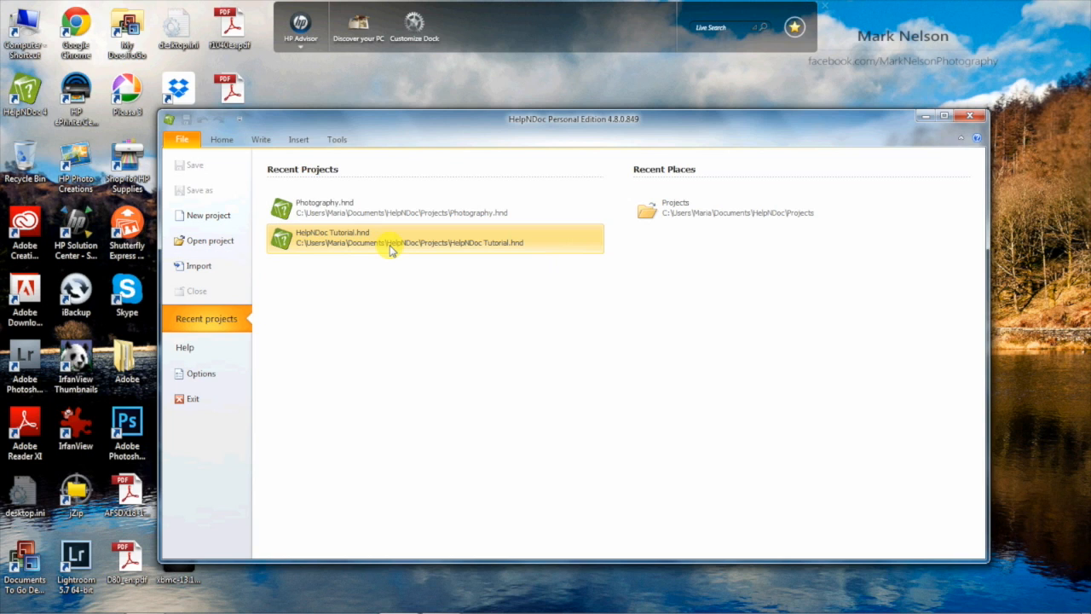
left_click(227, 223)
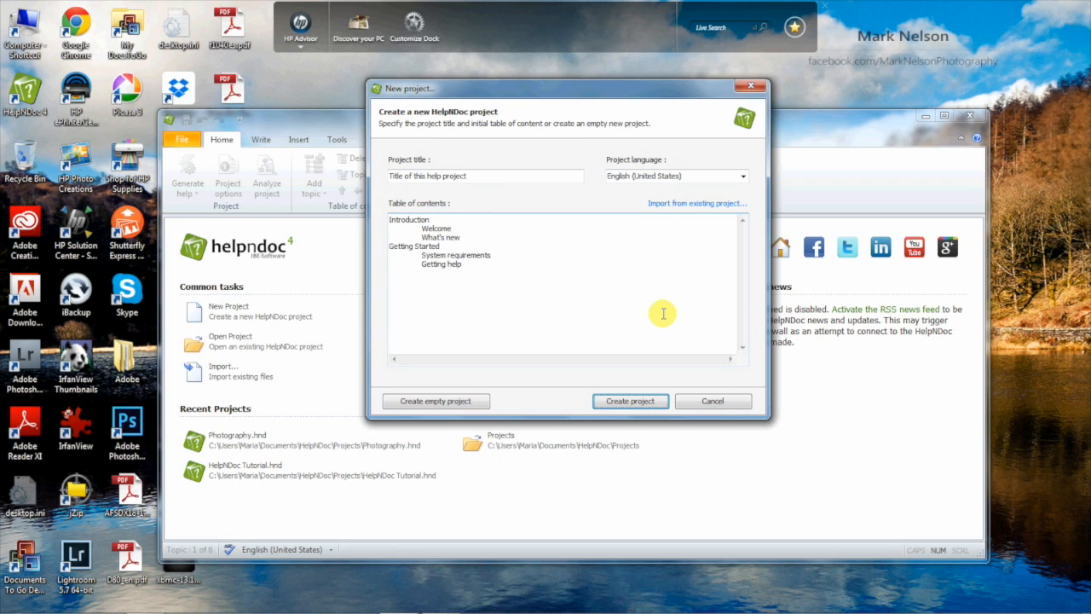
left_click(717, 405)
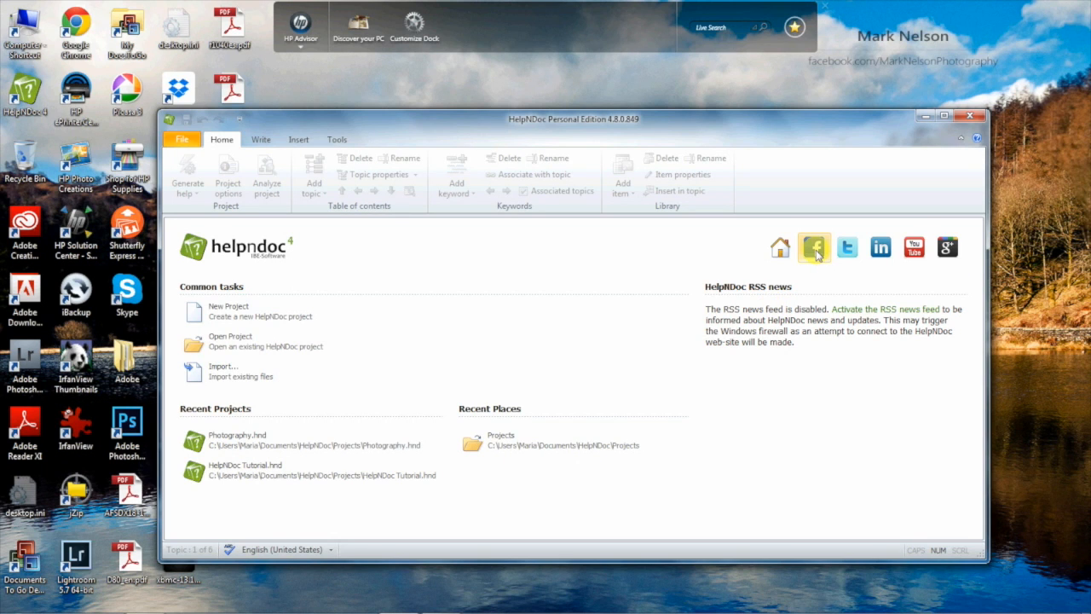
left_click(914, 252)
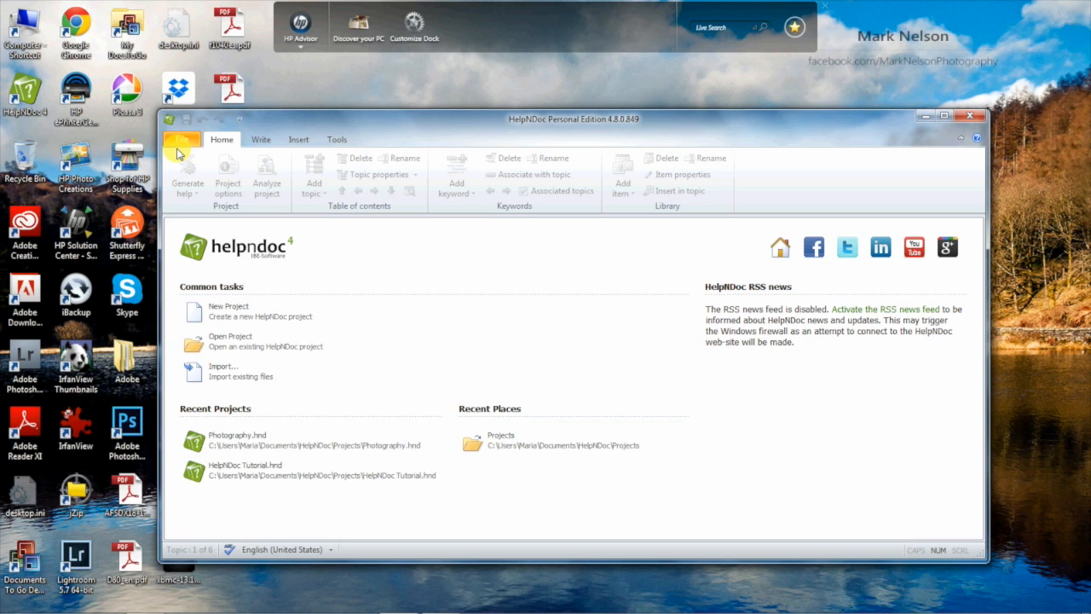
Open the recent project Photography.hnd in HelpNDoc and check which help formats it can generate
left_click(249, 441)
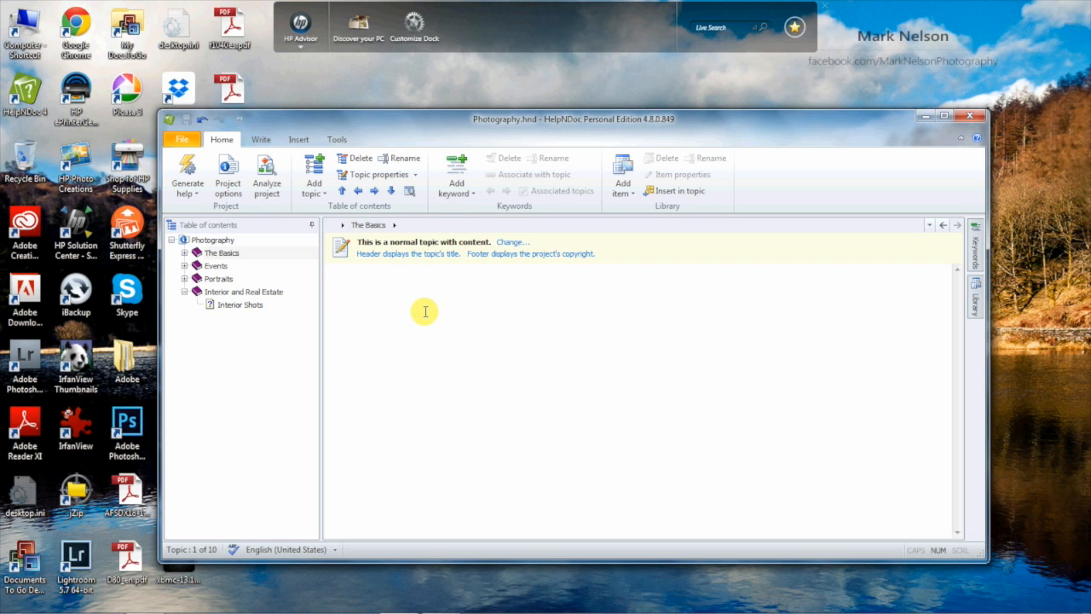
left_click(199, 197)
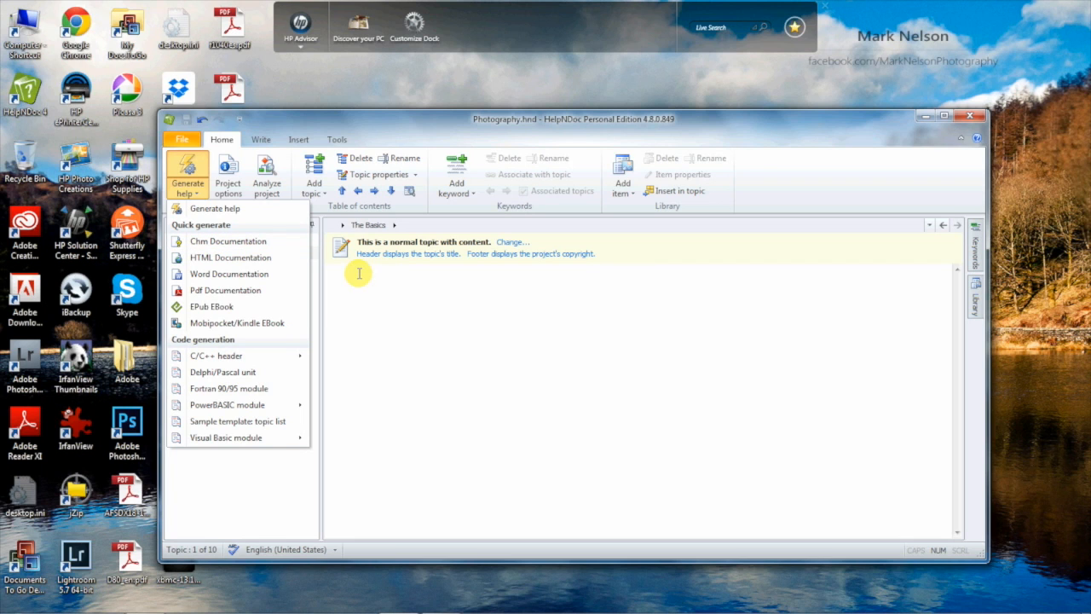
left_click(430, 291)
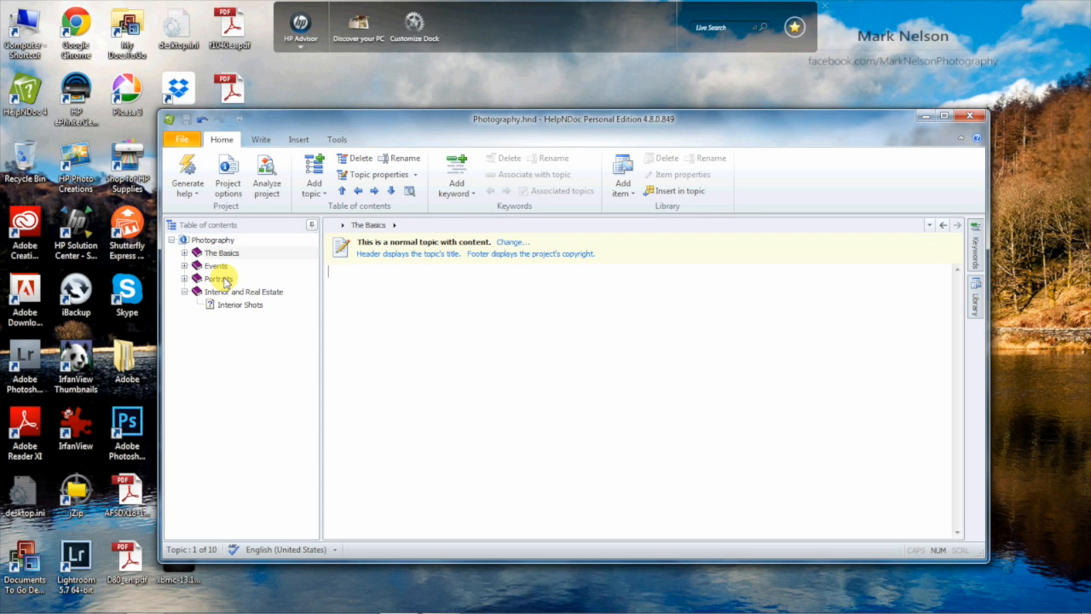
Expand the The Basics, Events and Portraits chapters in the table of contents to show their topics
left_click(184, 254)
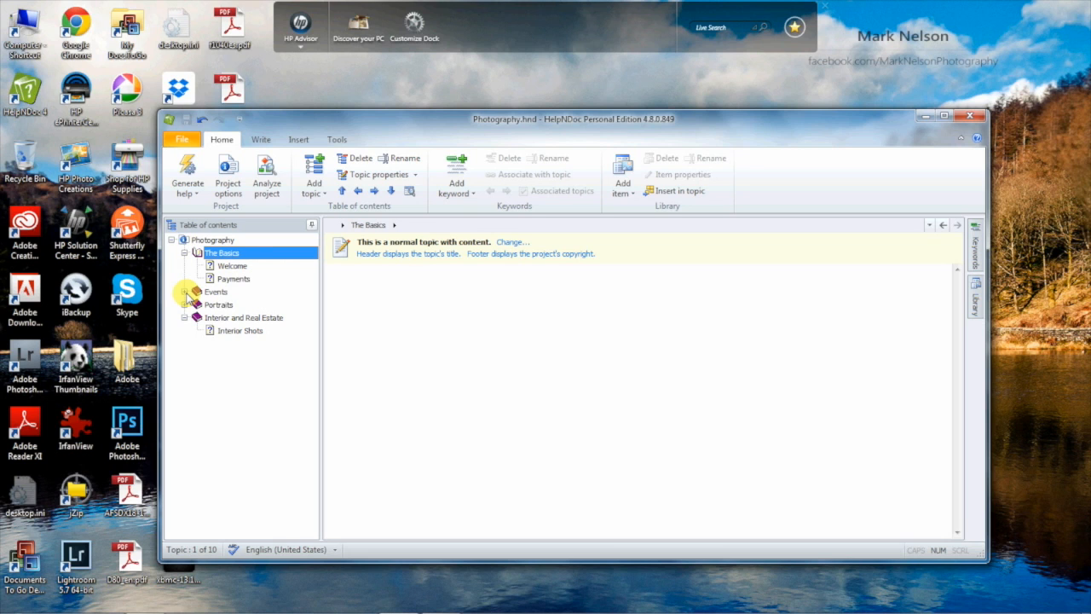
left_click(185, 292)
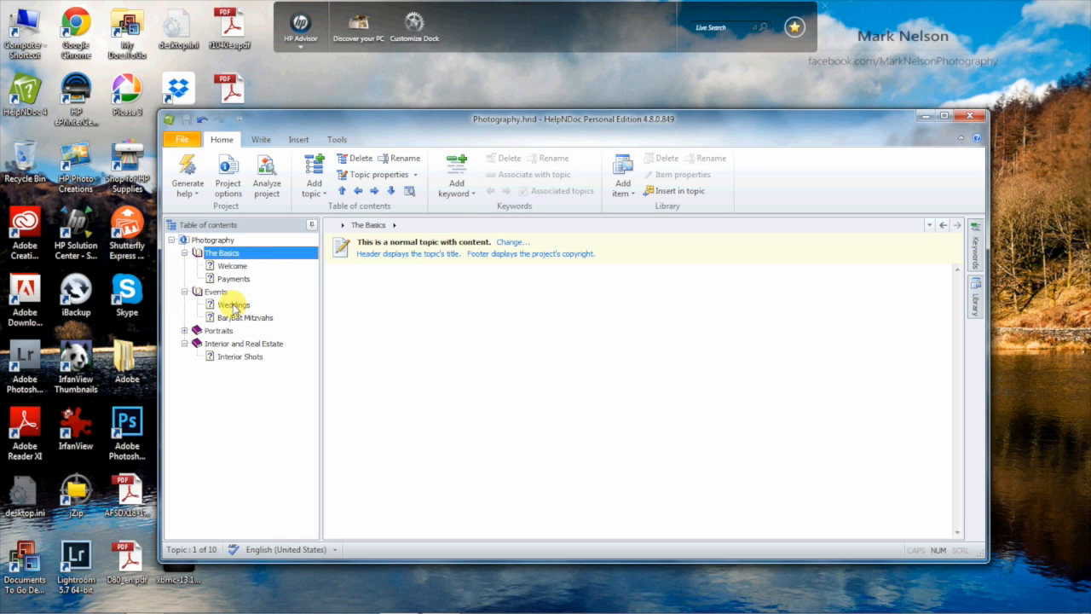
left_click(184, 330)
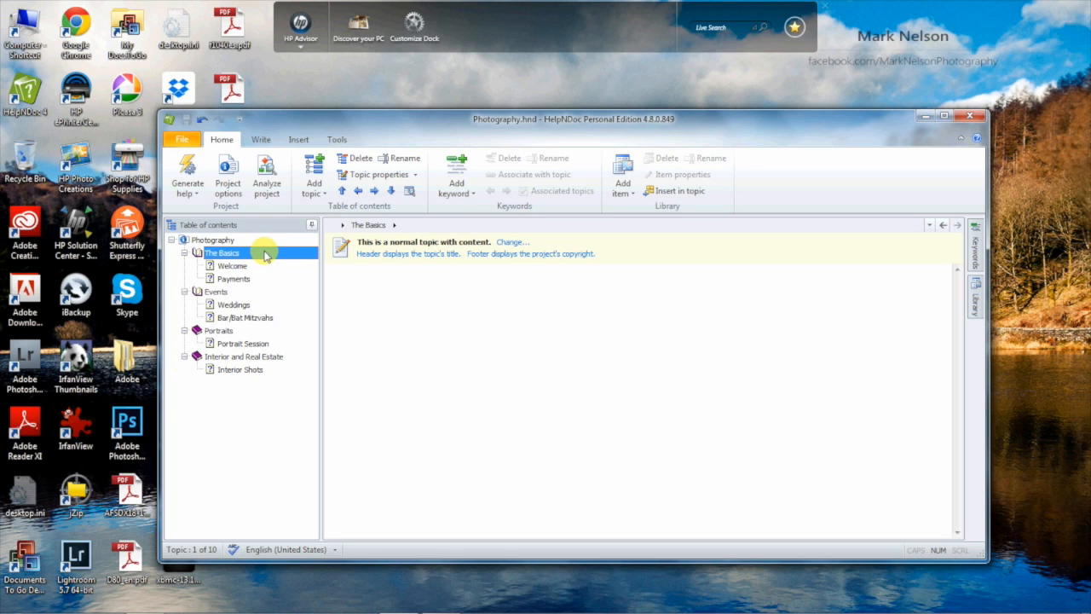
Add a new topic named "test" to the table of contents
left_click(313, 180)
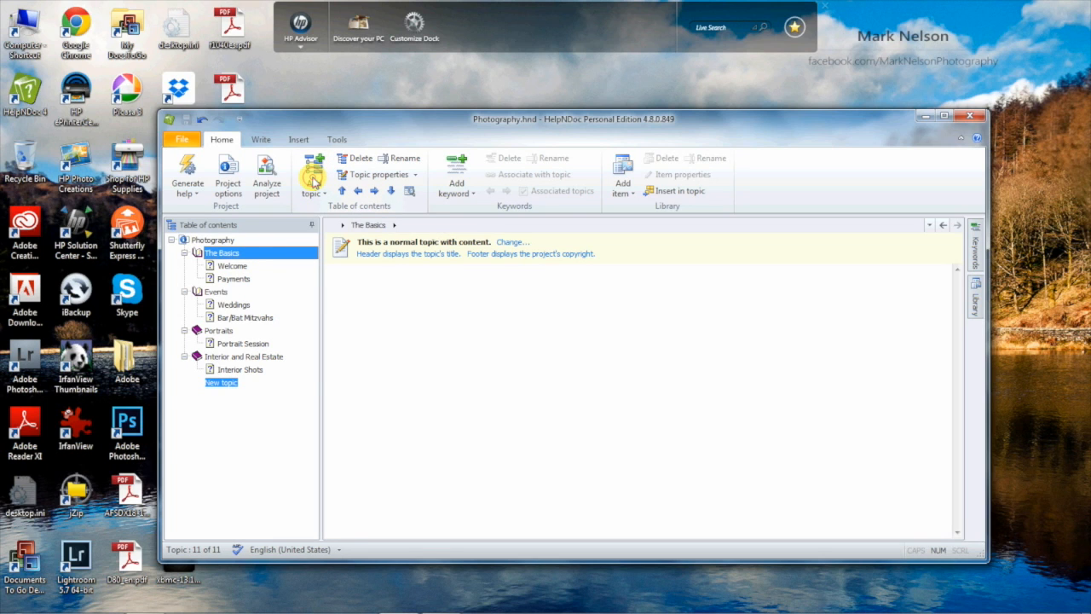
type("tes")
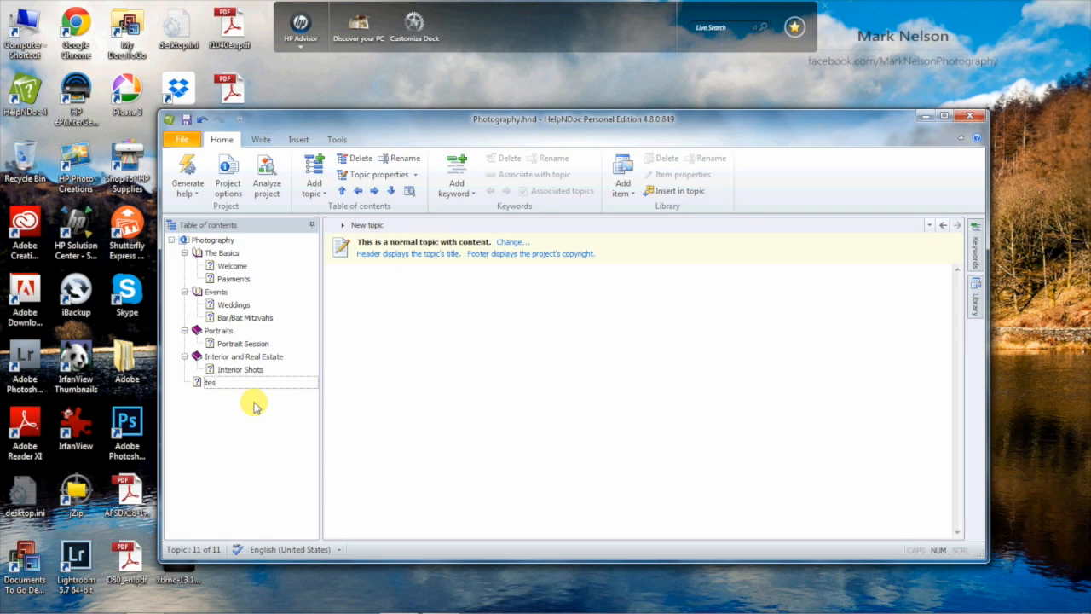
type("t")
key("Return")
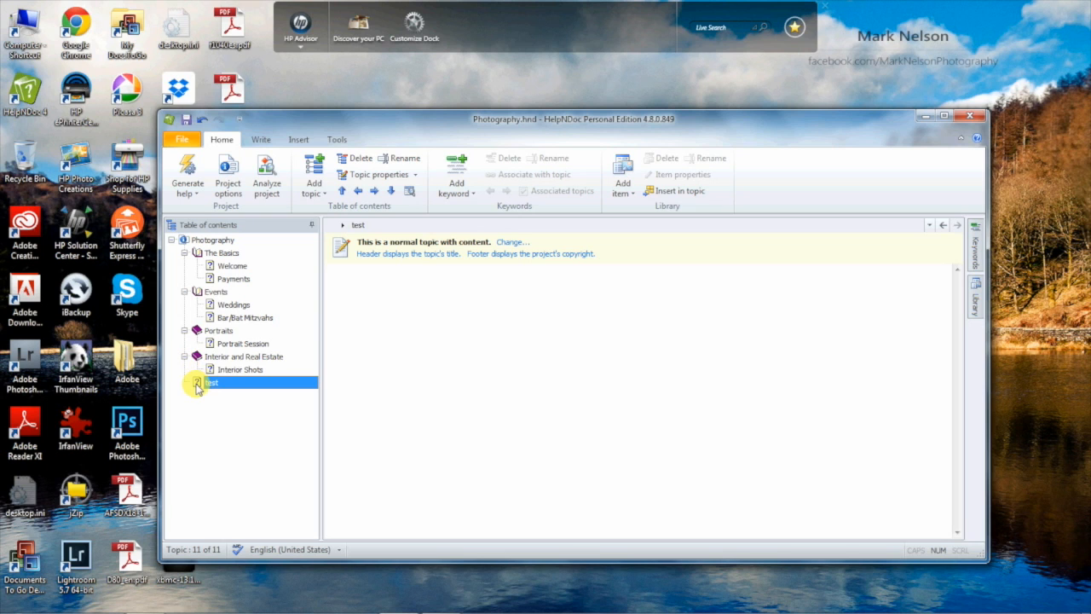
Move the test topic into the Portraits chapter as a subtopic directly below Portrait Session
left_click_drag(197, 388, 208, 337)
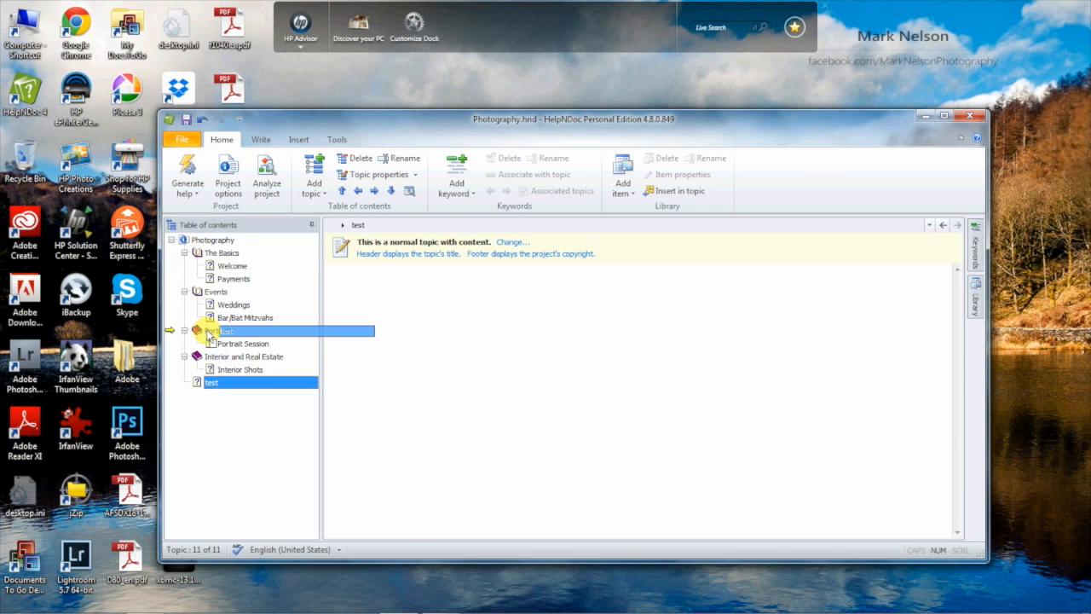
left_click_drag(208, 335, 207, 352)
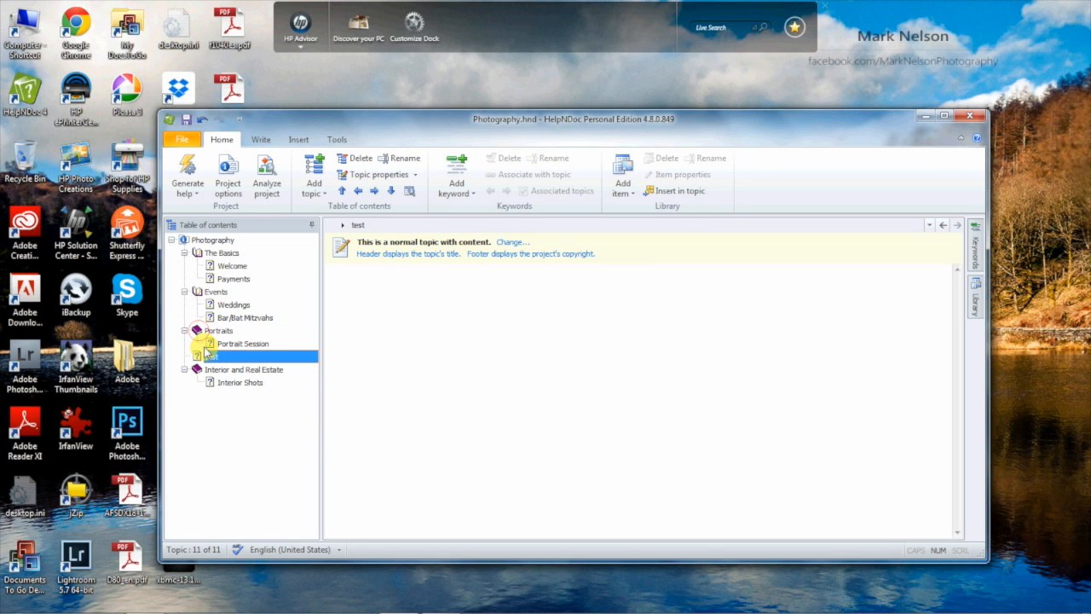
left_click(376, 193)
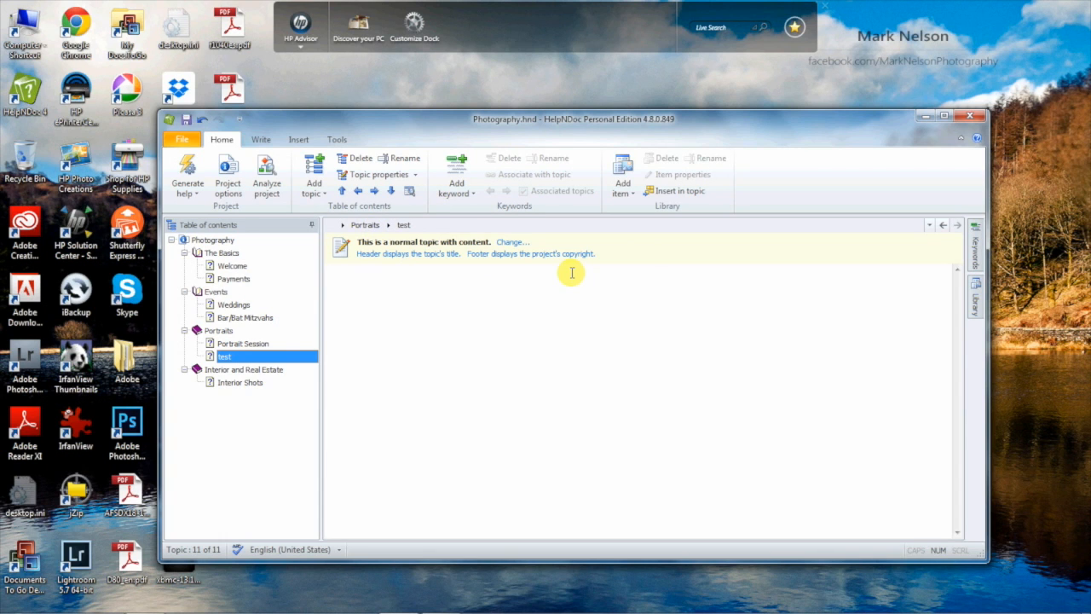
Enter "This is the Main Heading" in the test topic and format it with the heading 1 style
left_click(262, 141)
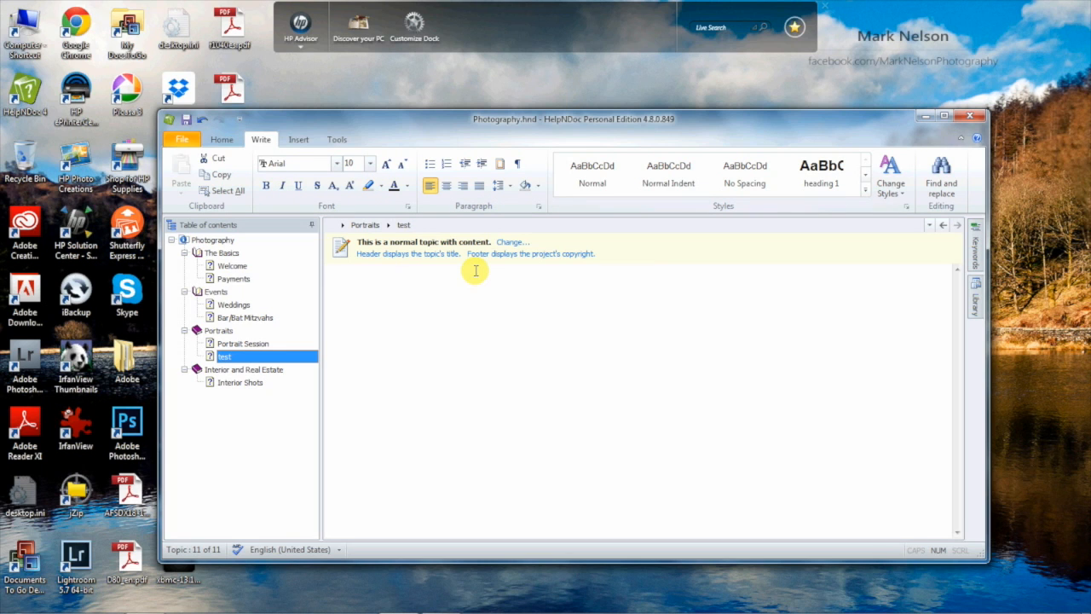
left_click(865, 189)
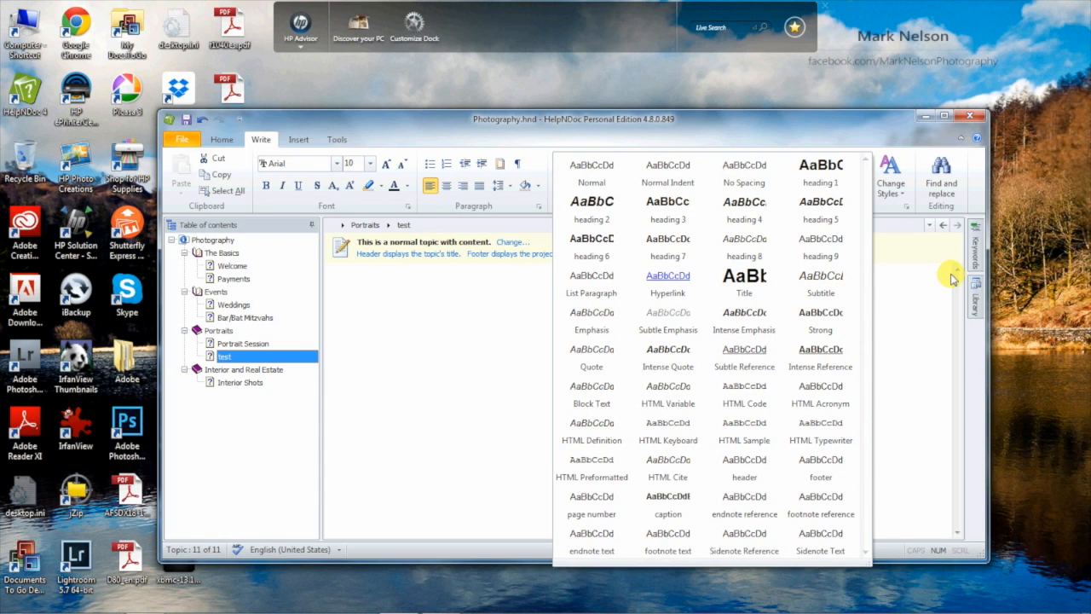
left_click(497, 312)
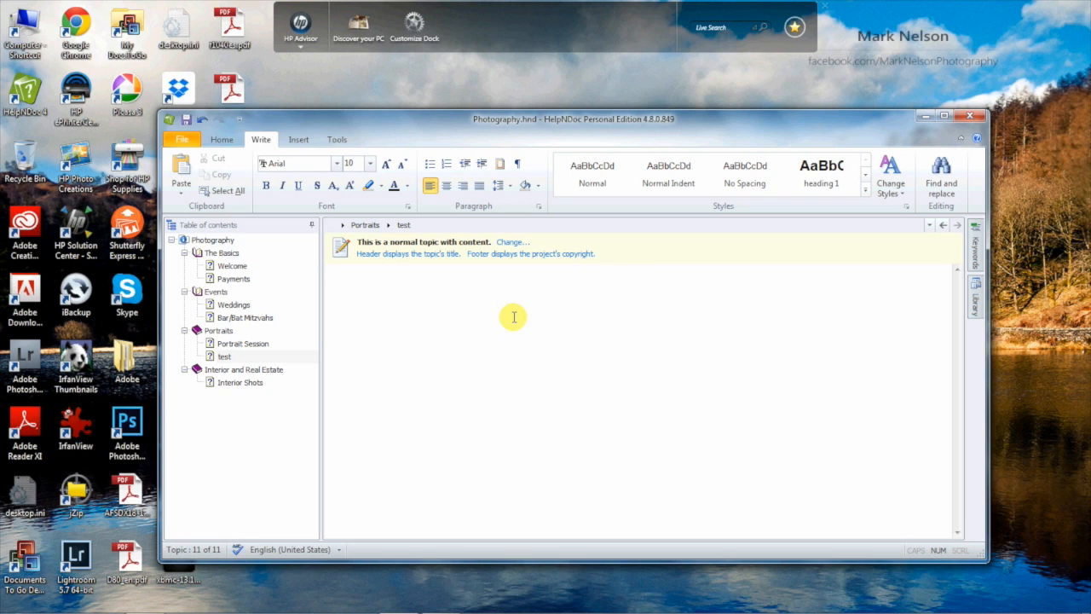
type("This is the Main Heading")
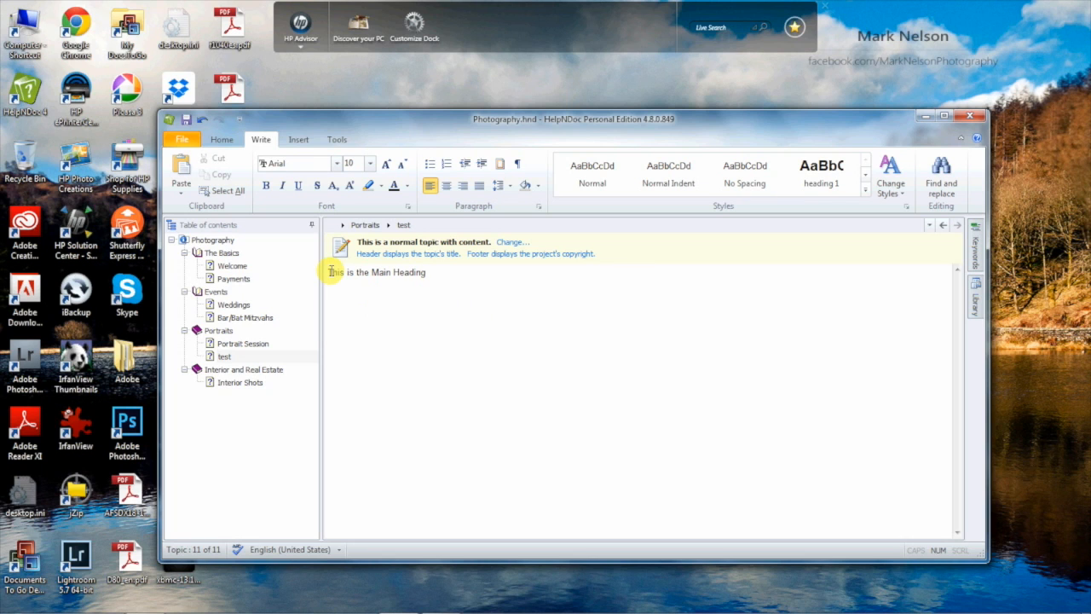
left_click_drag(331, 271, 426, 271)
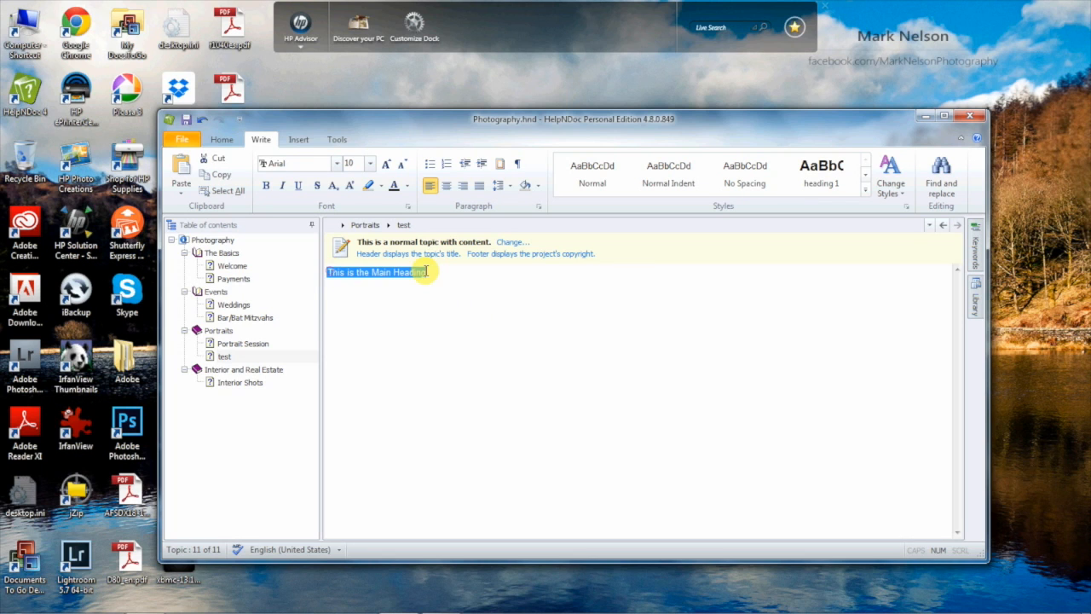
left_click(816, 175)
Write "This is my first sentence. This is my second sentence." in Normal style below the main heading
left_click(437, 349)
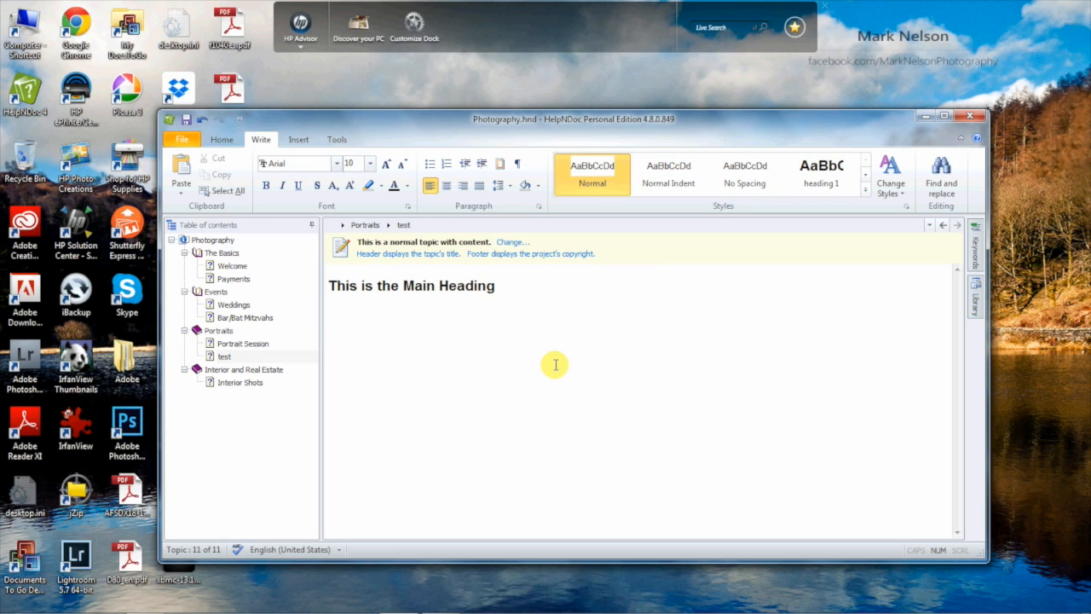
type("This is my first sentence. This is my sec")
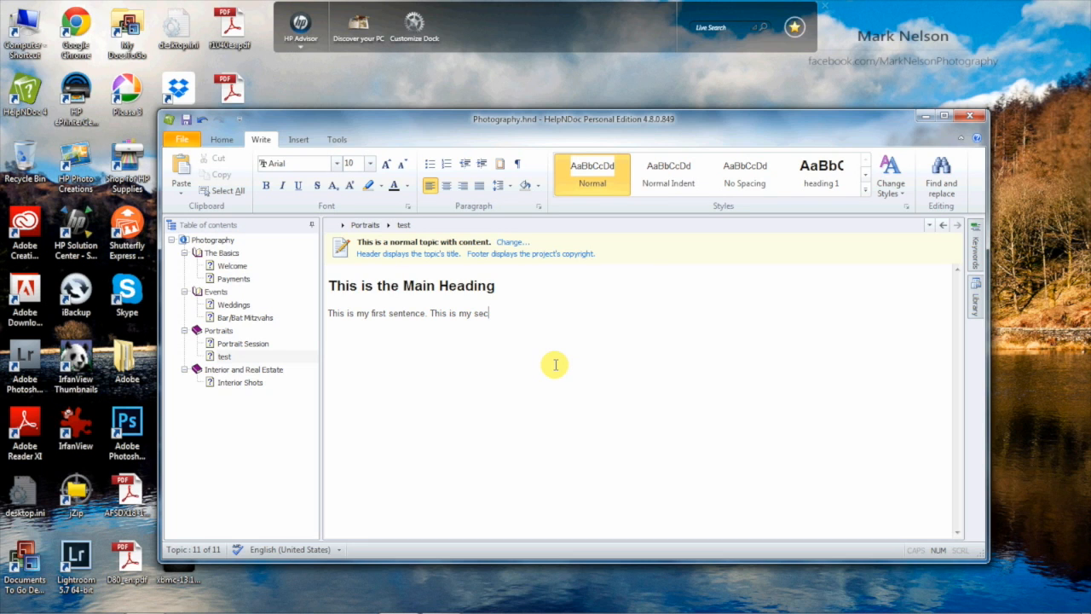
type("ond sentence.")
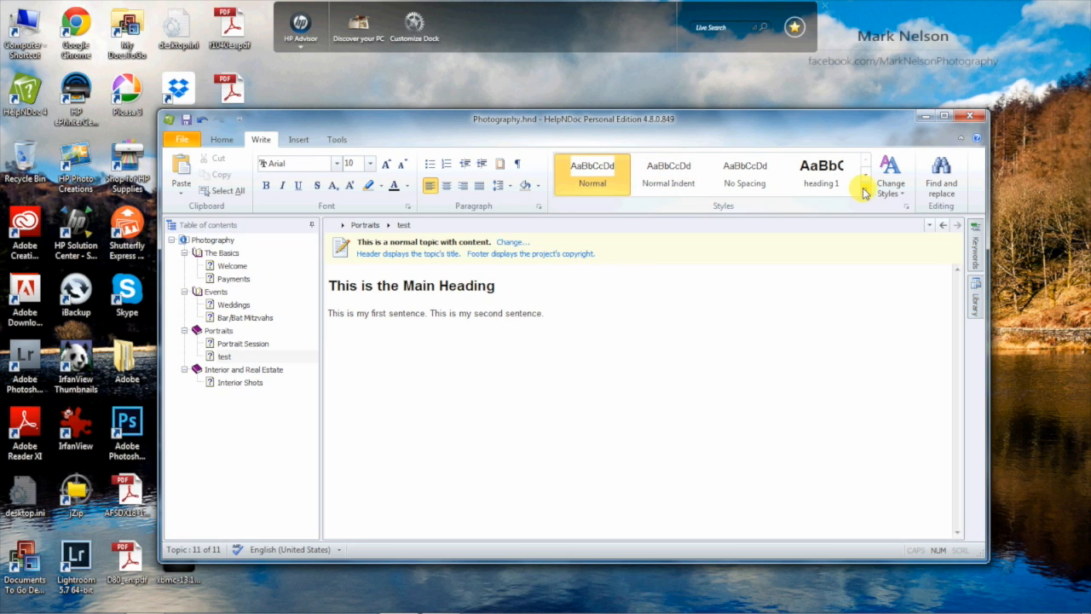
Add the line "This is the Heading Two Style" in heading 2 style below the sentences
key("Return")
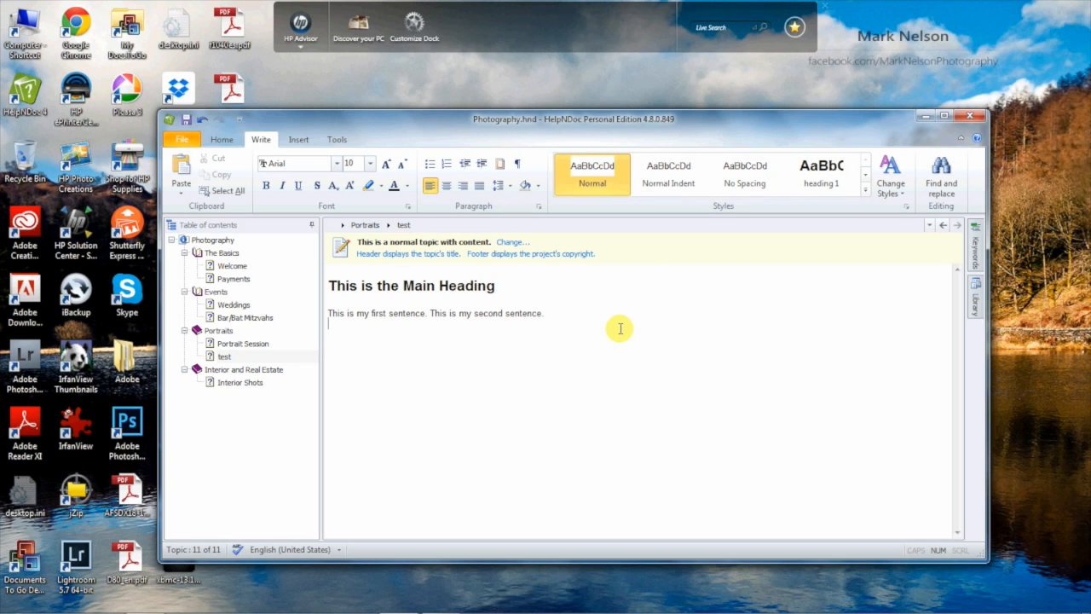
left_click(865, 189)
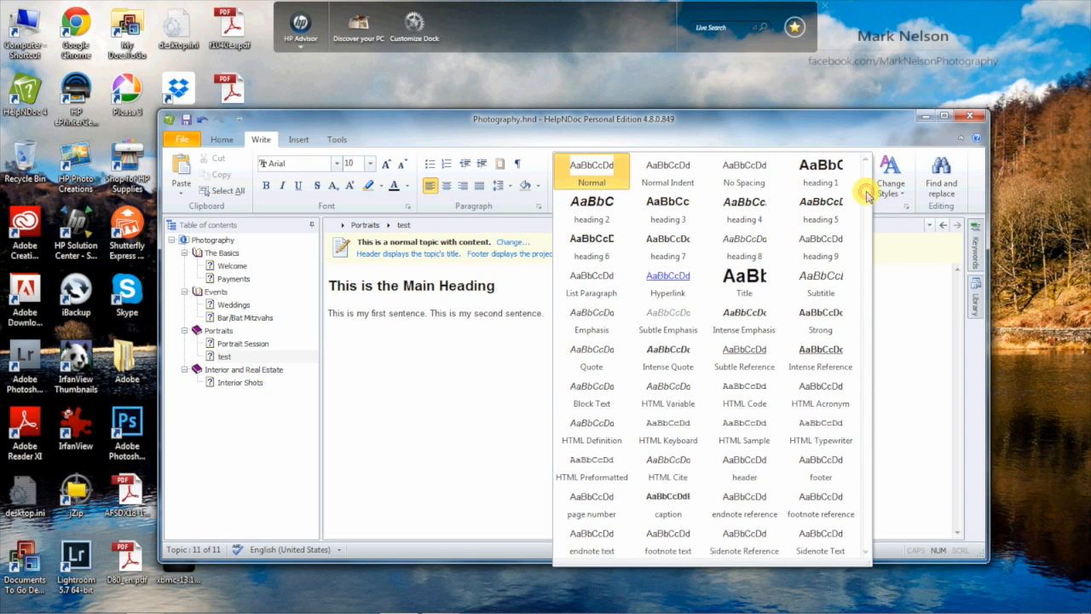
left_click(592, 209)
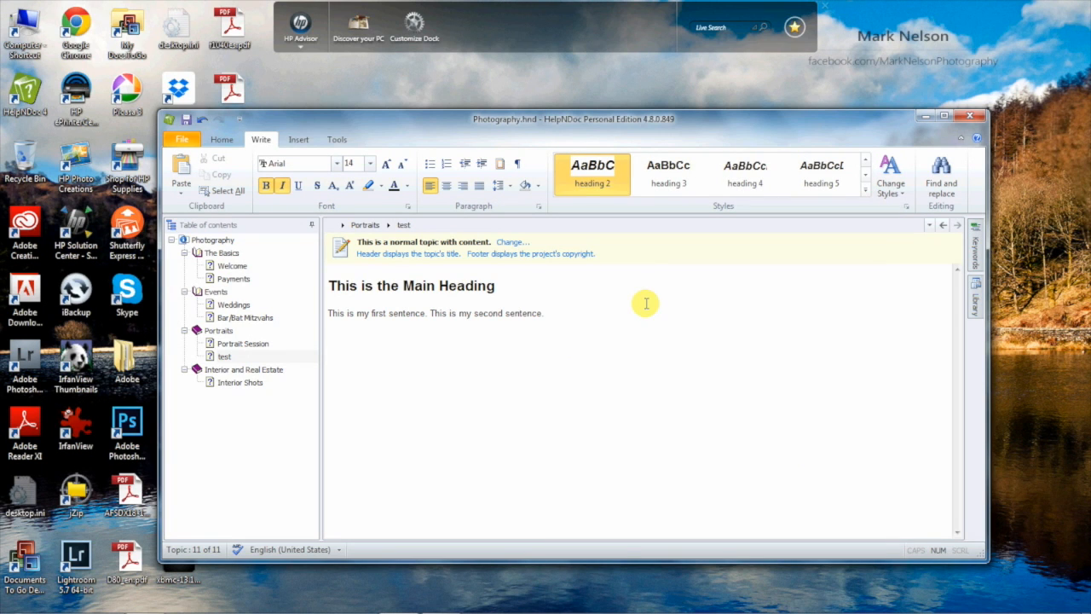
type("This is the Heading T")
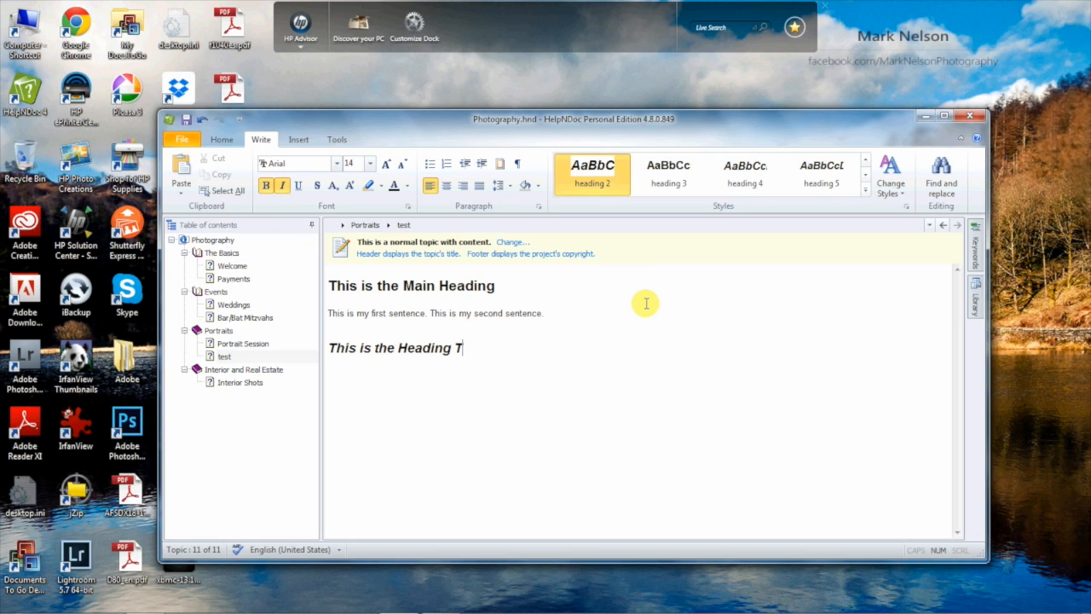
type("wo Style")
key("Return")
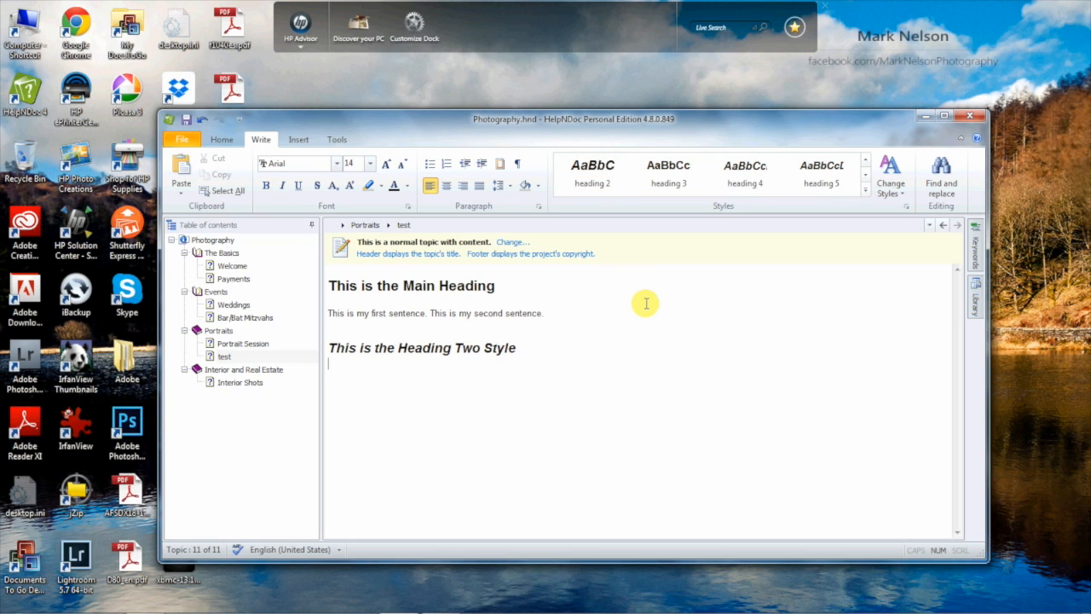
Add the filler lines "lakjdkfjakdjfaljdf" and "a;lkdjafljaldjf" below the heading 2 line, followed by a new paragraph
type("lakjdkfjakdjfaljdf")
key("Return")
type("a;lkdjafljaldjf")
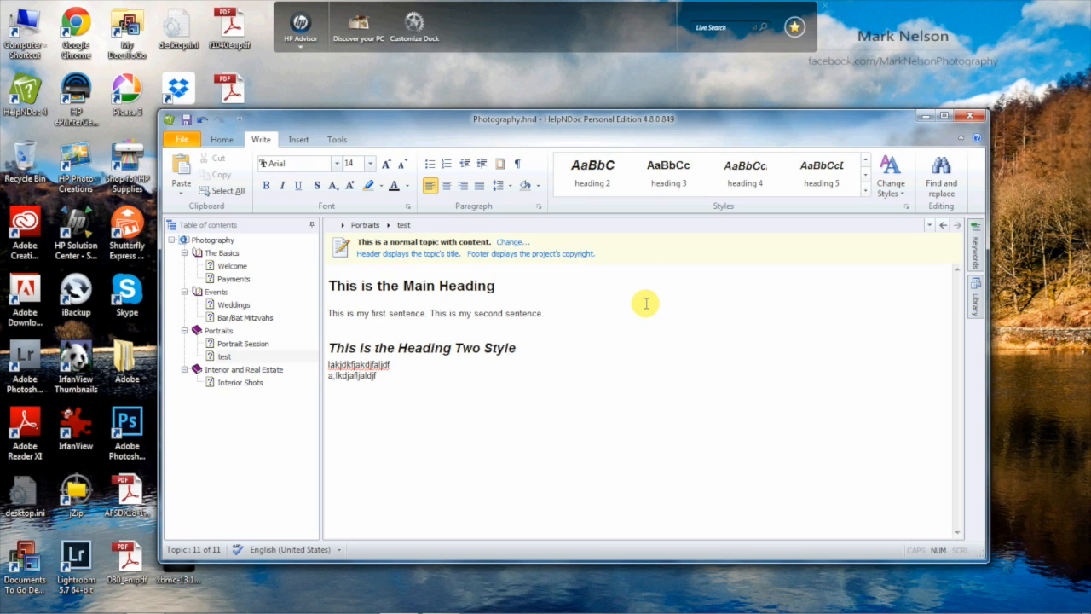
key("Return")
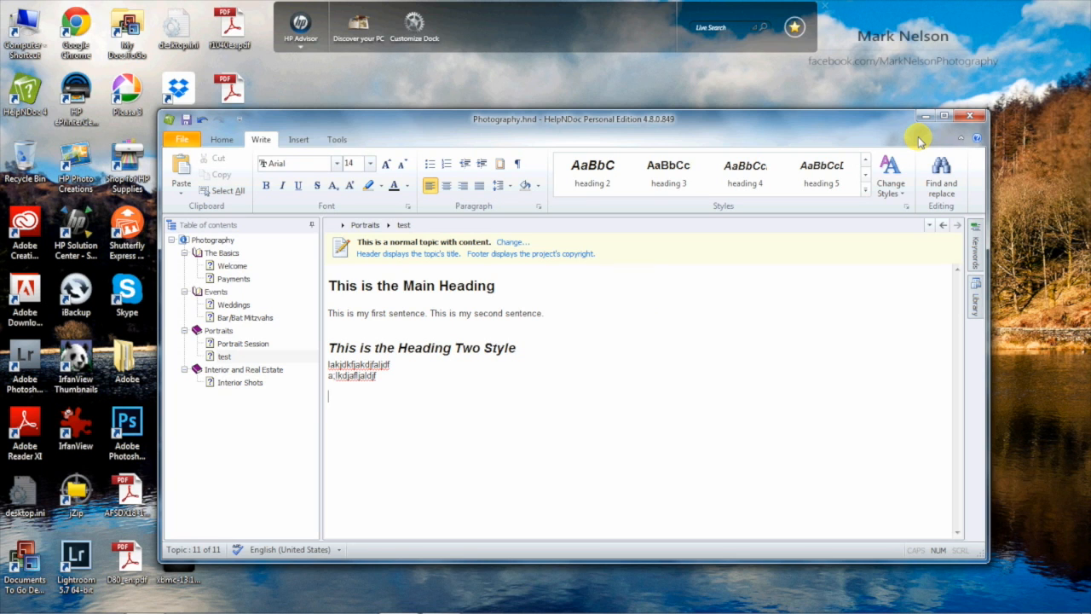
Write "This is the first step." in List Paragraph style below the filler lines
left_click(866, 190)
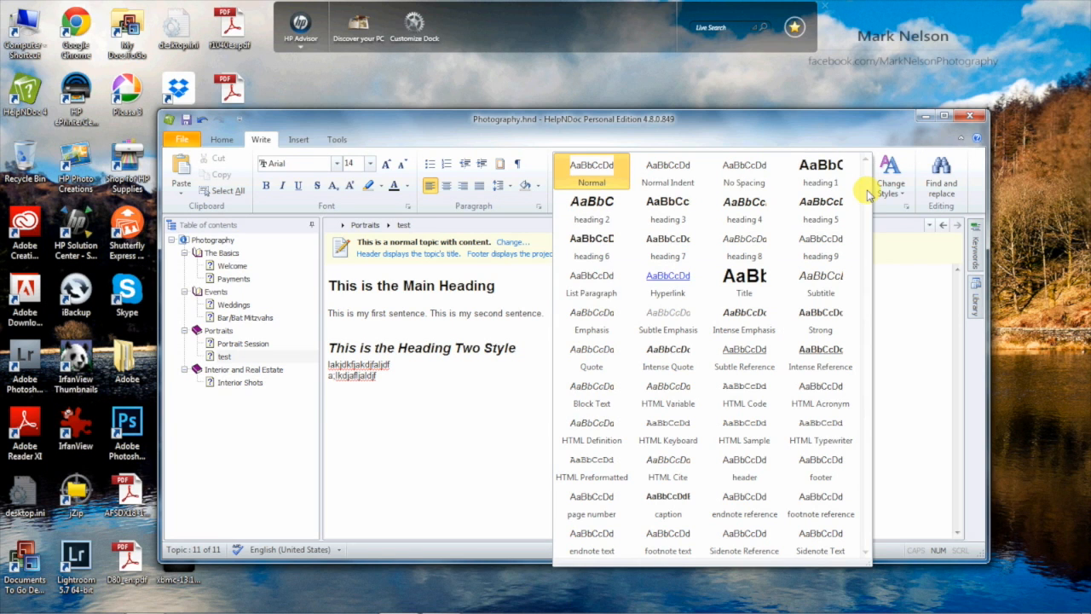
left_click(608, 293)
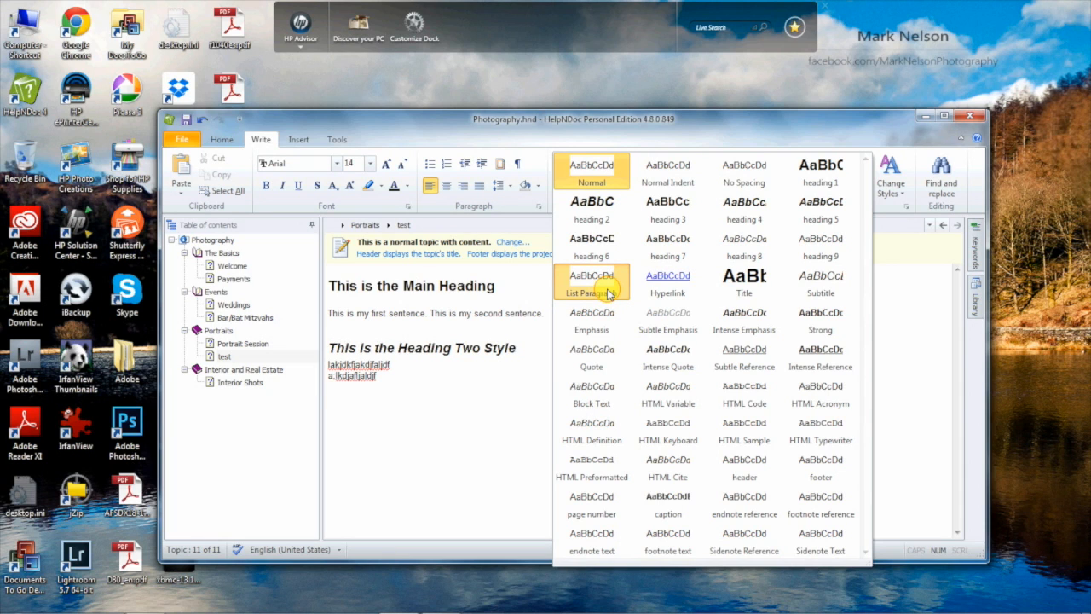
left_click(608, 293)
type("This is th")
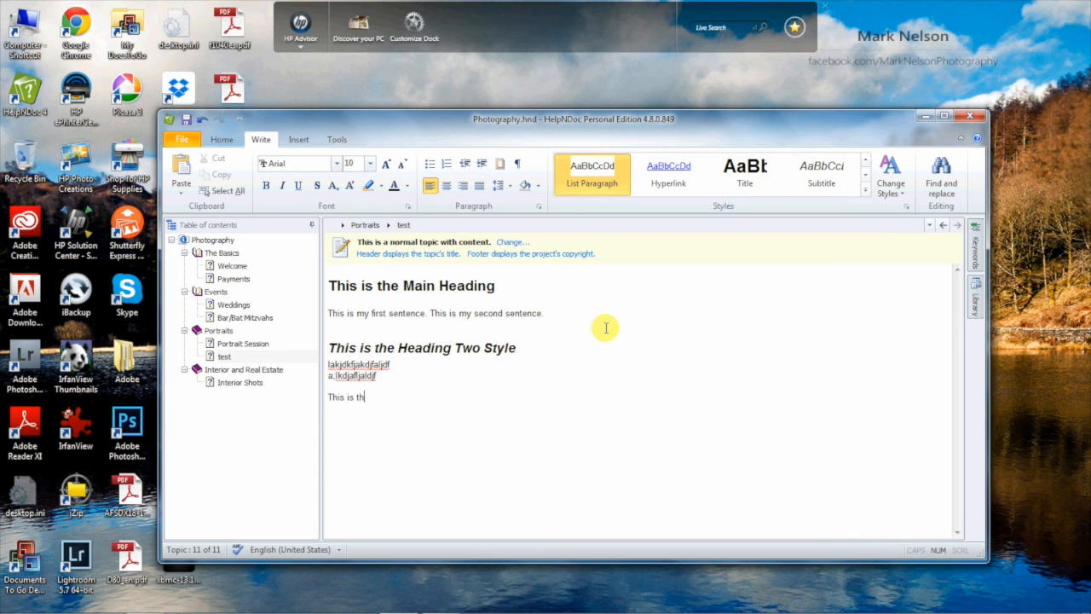
type("e first step.")
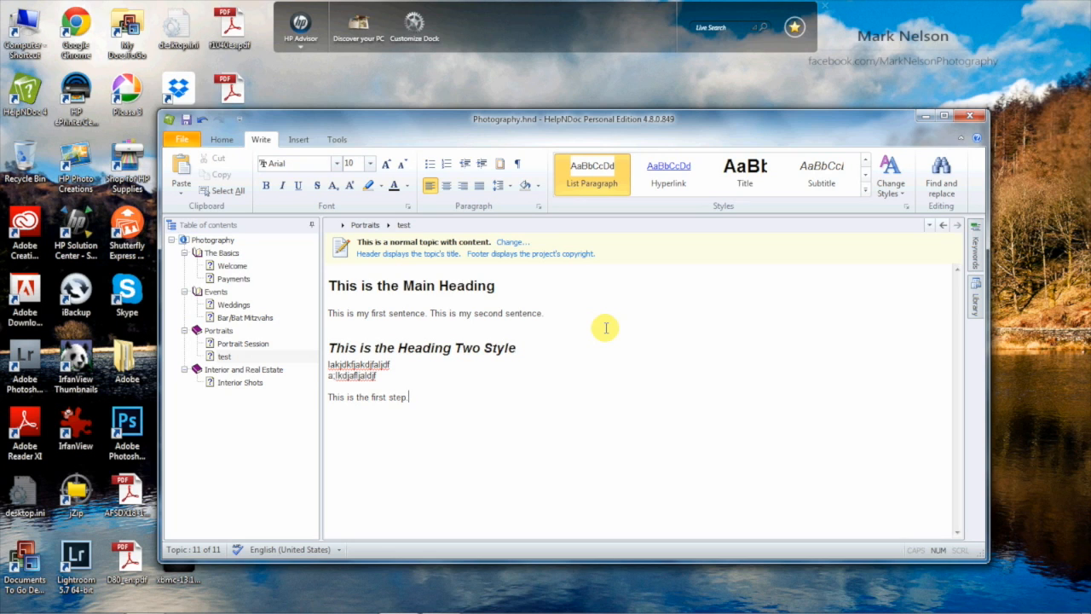
Turn the "This is the first step." line into a numbered list item, keeping the List Paragraph style
triple_click(410, 399)
left_click(865, 188)
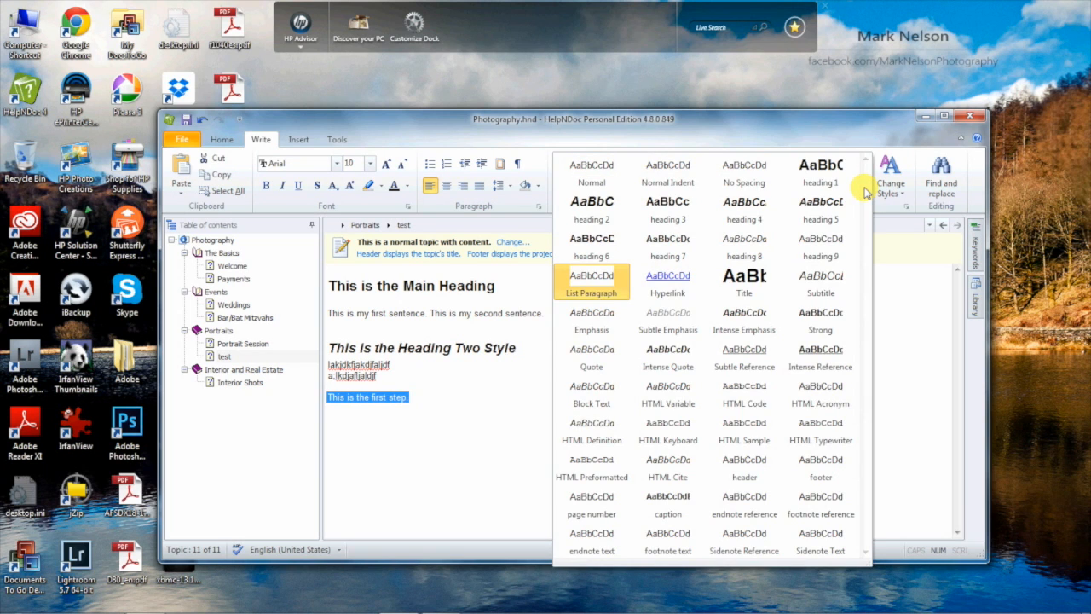
left_click(608, 299)
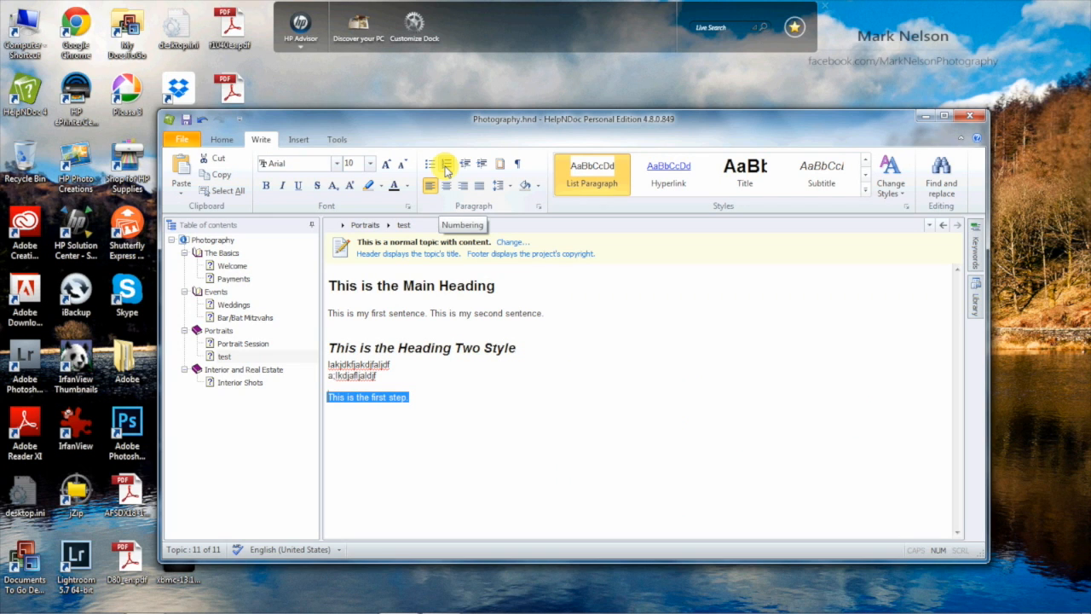
left_click(446, 164)
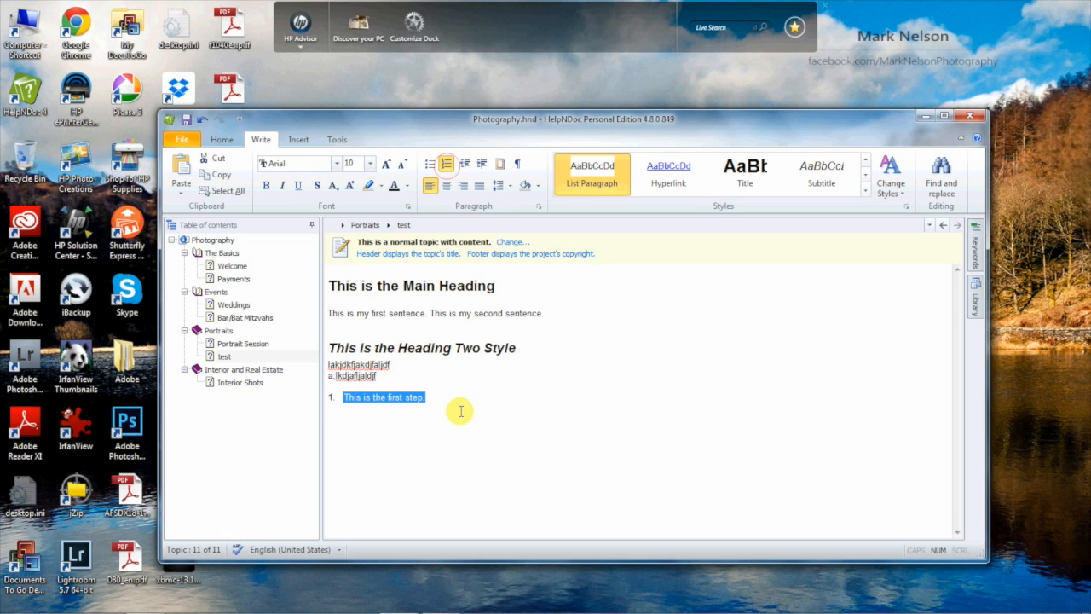
Add the numbered items "This is the second step." and "This is the third step, and so on.", and end the numbering below them
left_click(715, 418)
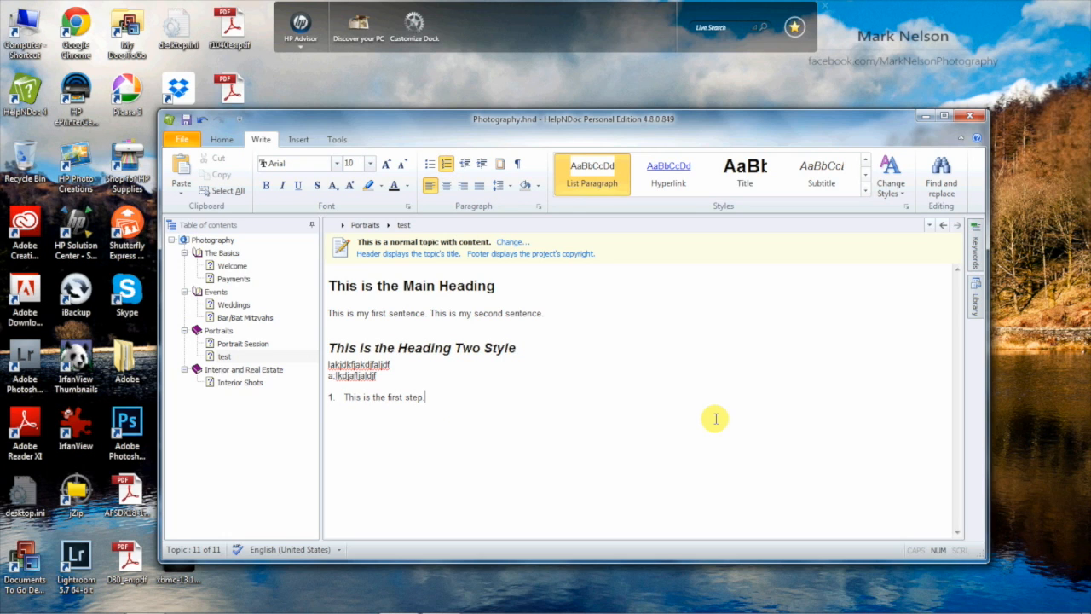
key("Return")
type("This is the second step.")
key("Return")
type("This is t")
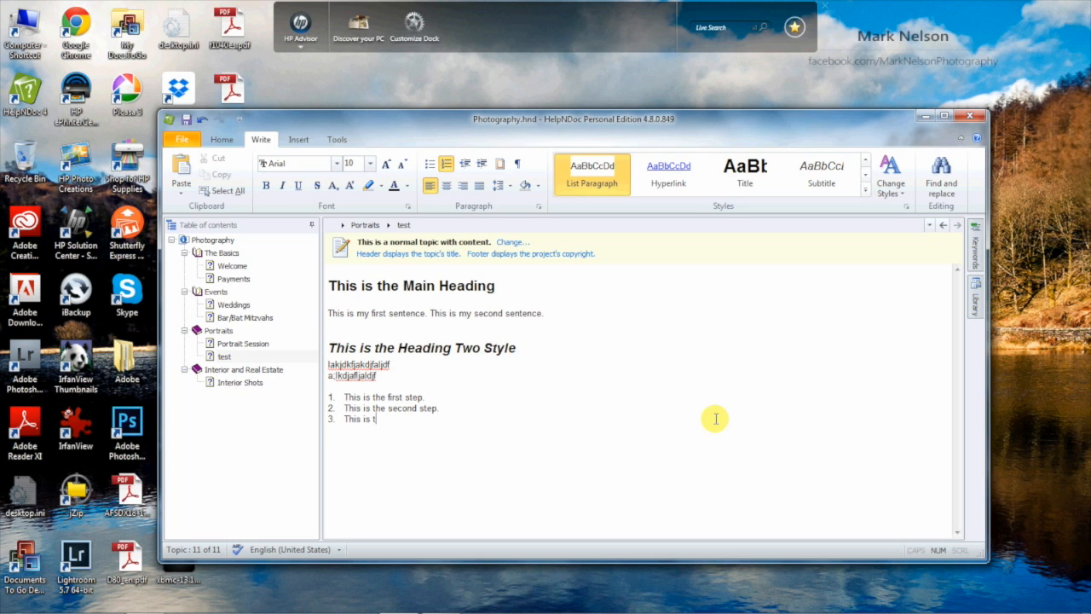
type("he third step, and so on.")
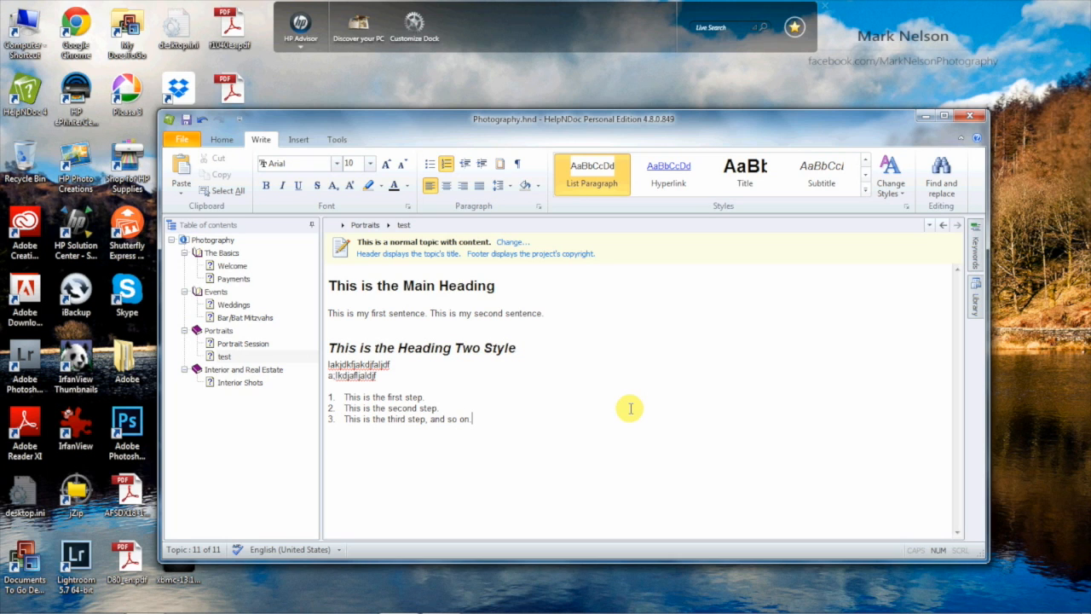
key("Return")
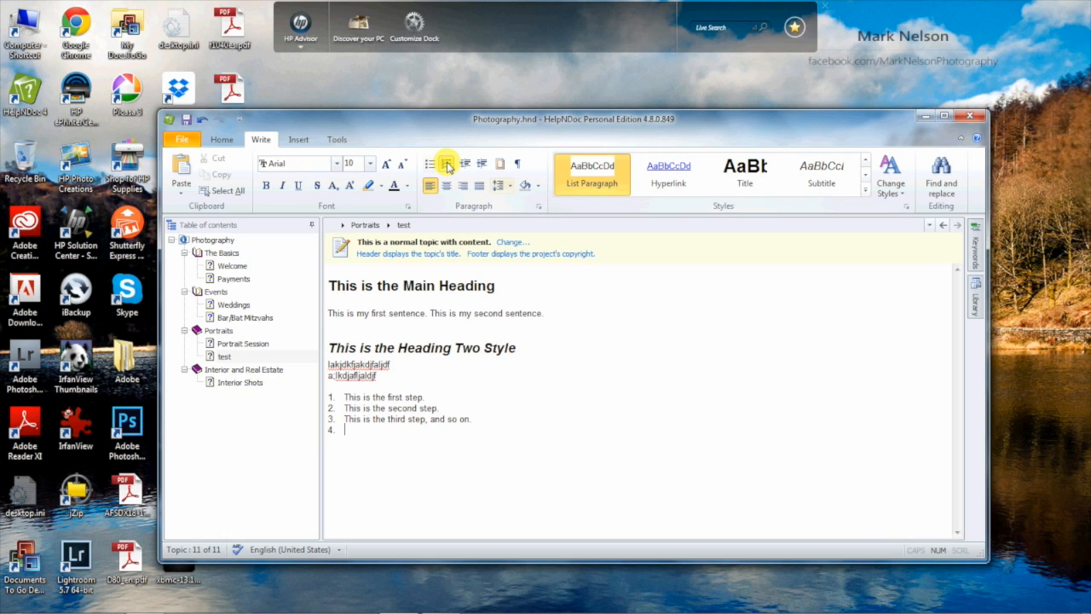
left_click(446, 164)
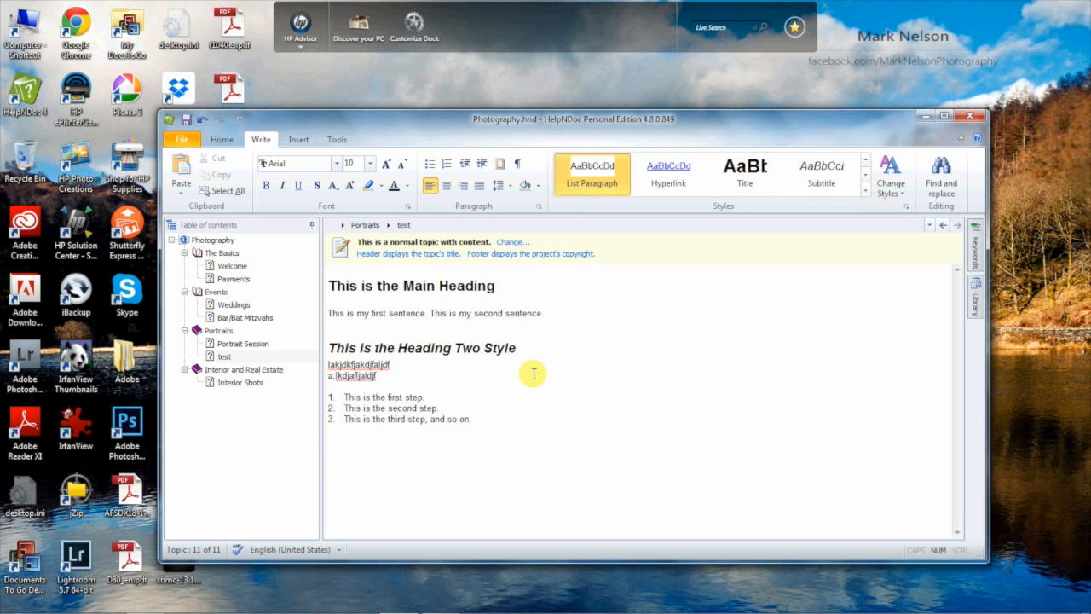
Enter "Note: This is the note section. You may want to call out various comments and procedures in this area." in Block Text style below the steps
left_click(865, 193)
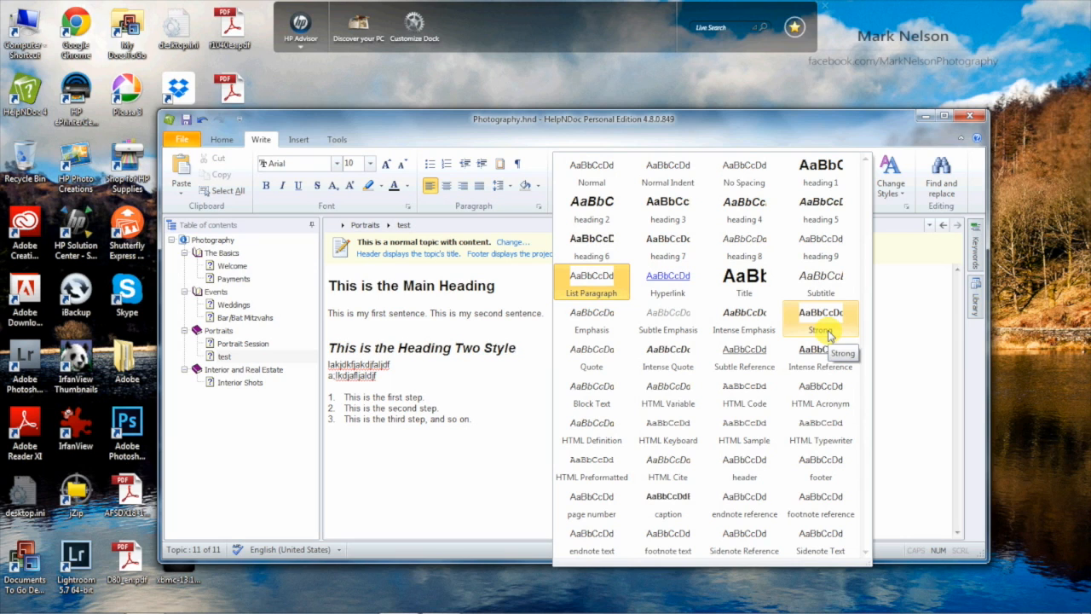
left_click(603, 407)
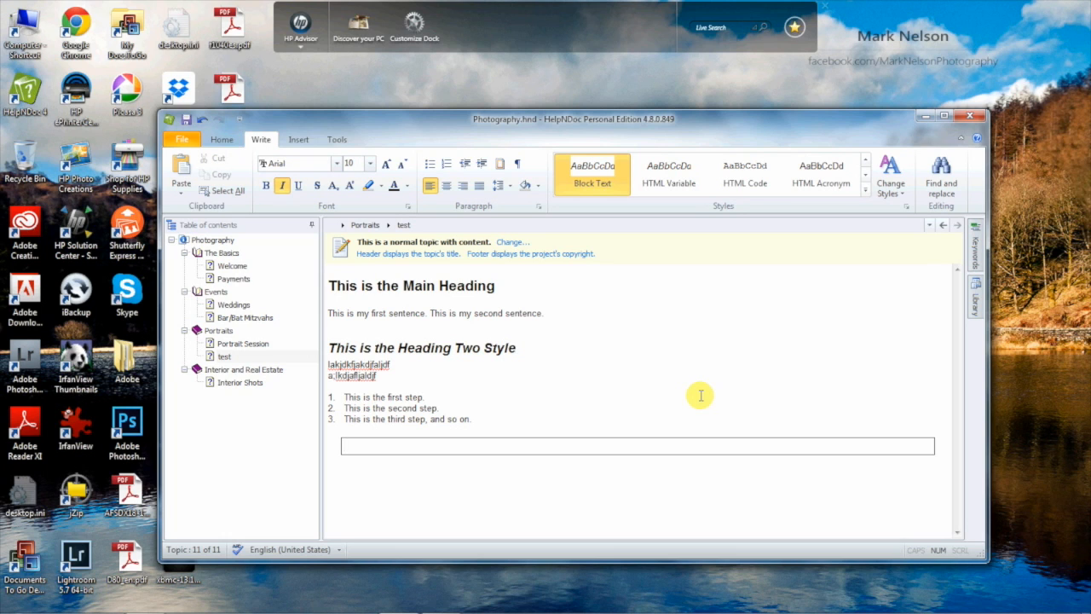
type("Note: This is the note section. You")
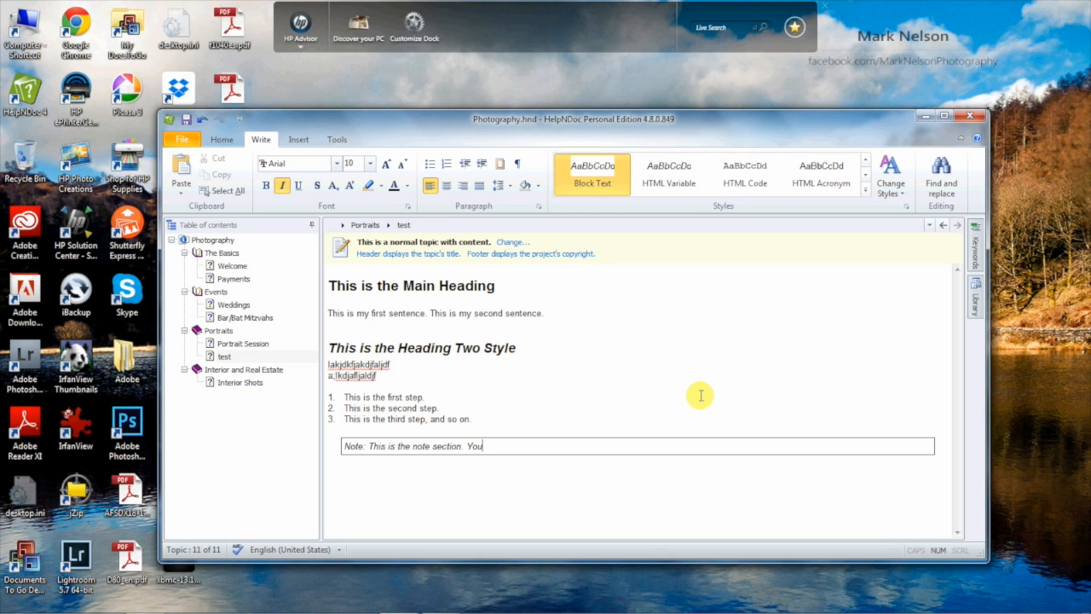
type(" may want to call out various")
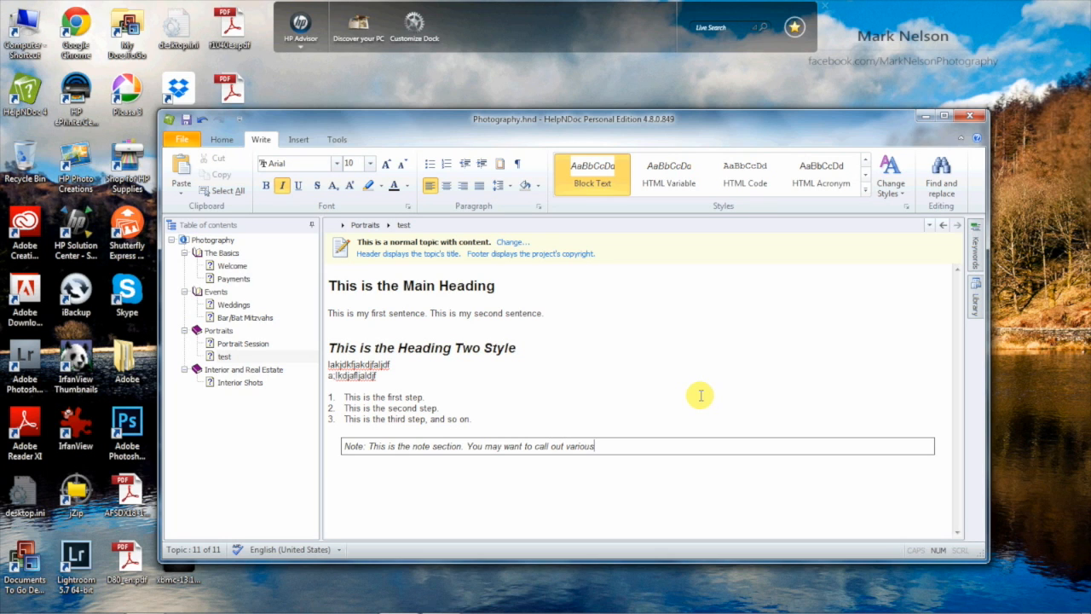
type(" comments and procedure")
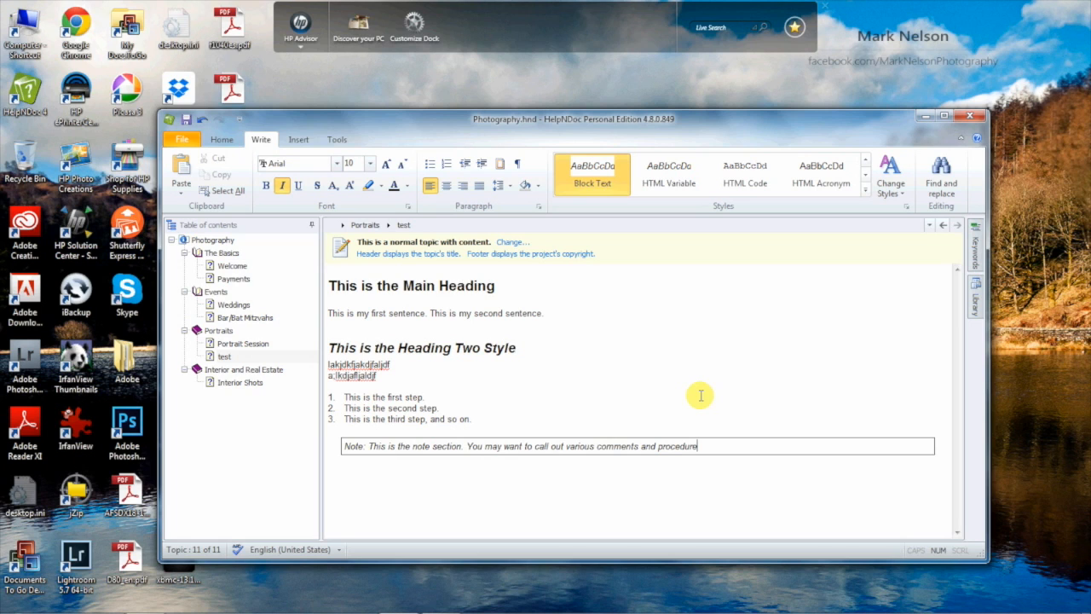
type("s in this area.")
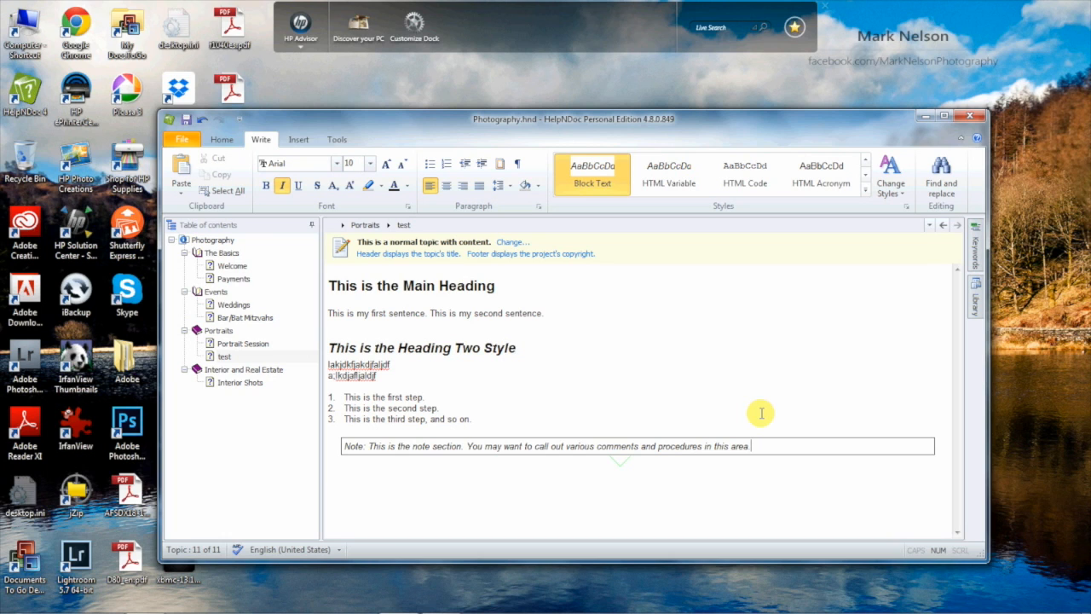
Add two blank lines inside the Block Text box below the note, without splitting the box
key("Return")
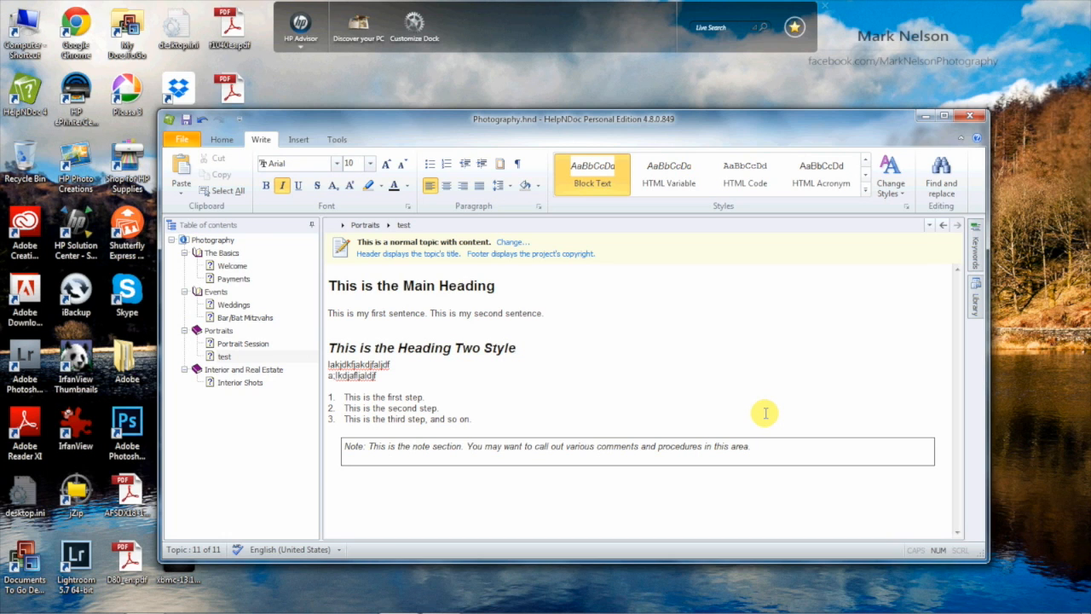
key("Return")
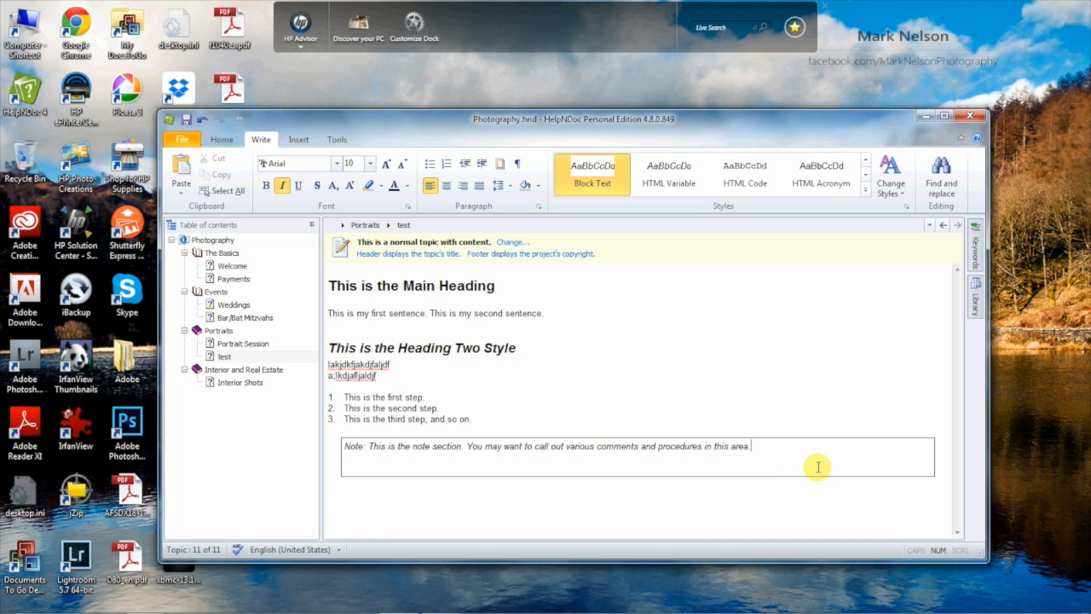
key("Return")
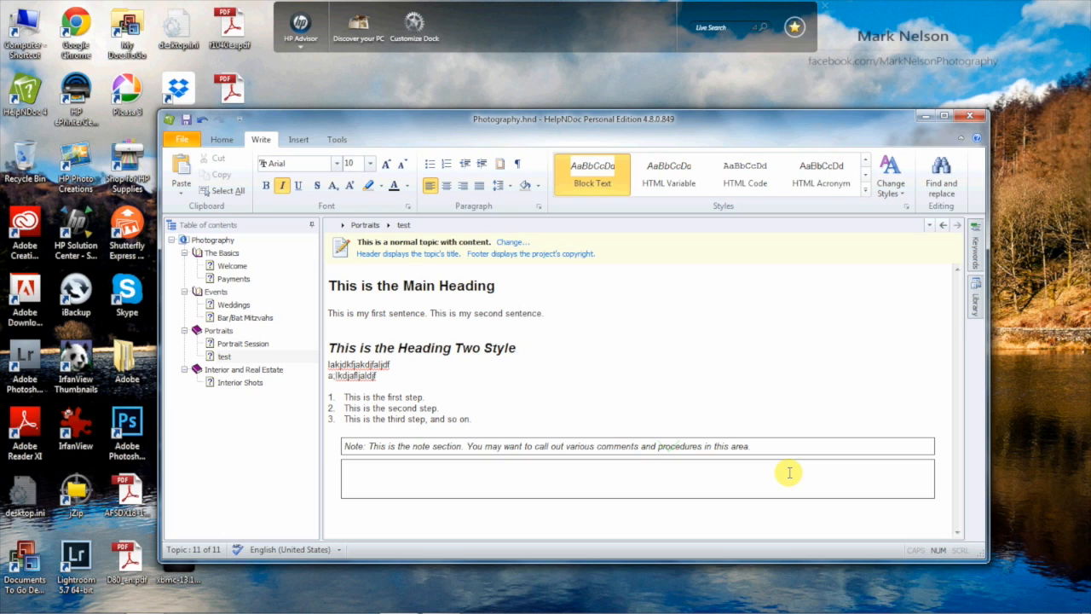
key("BackSpace")
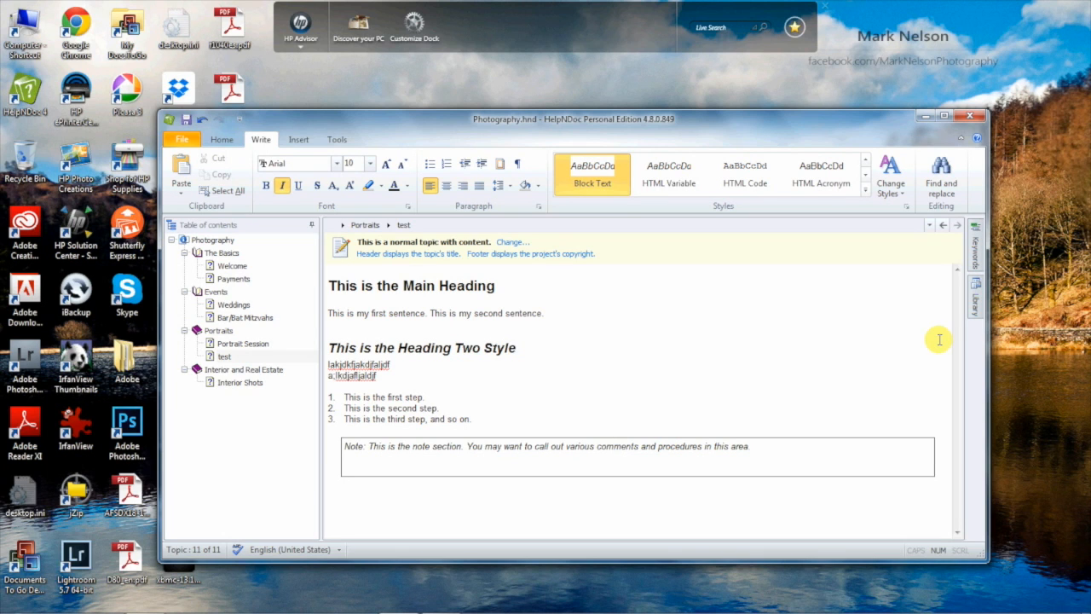
left_click(707, 348)
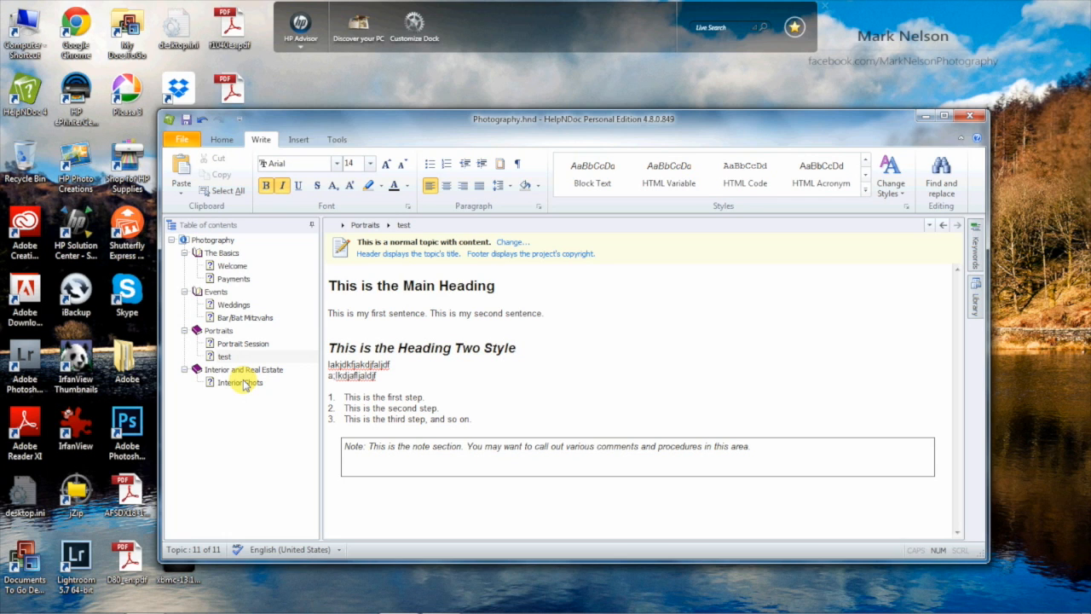
Look at the topic kinds available for the test topic without changing the current one
left_click(511, 245)
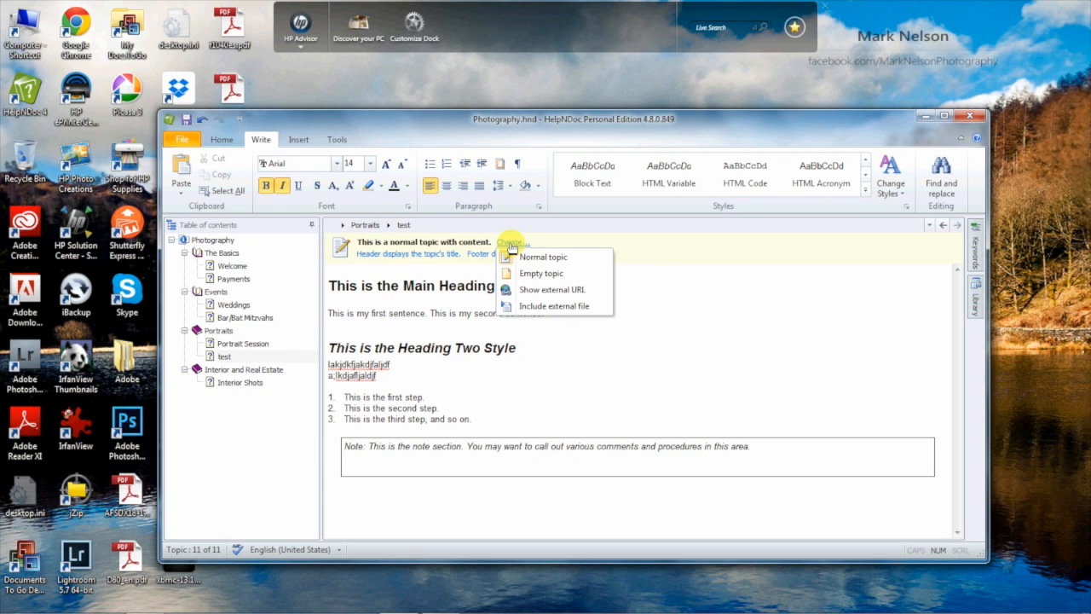
left_click(511, 245)
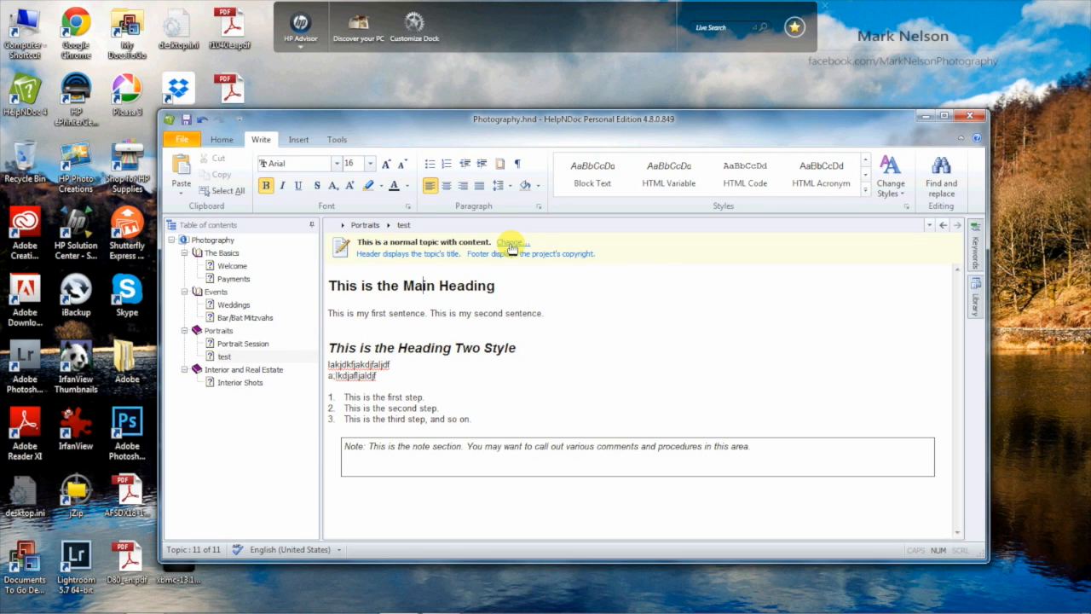
left_click(408, 266)
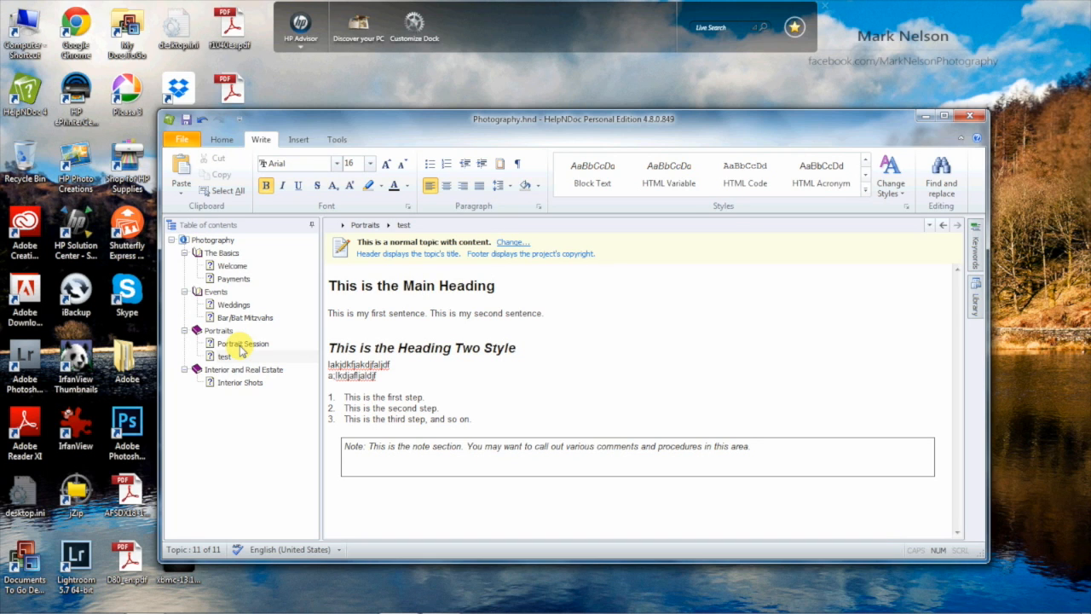
Rename the test topic in the table of contents to "test2"
left_click(225, 356)
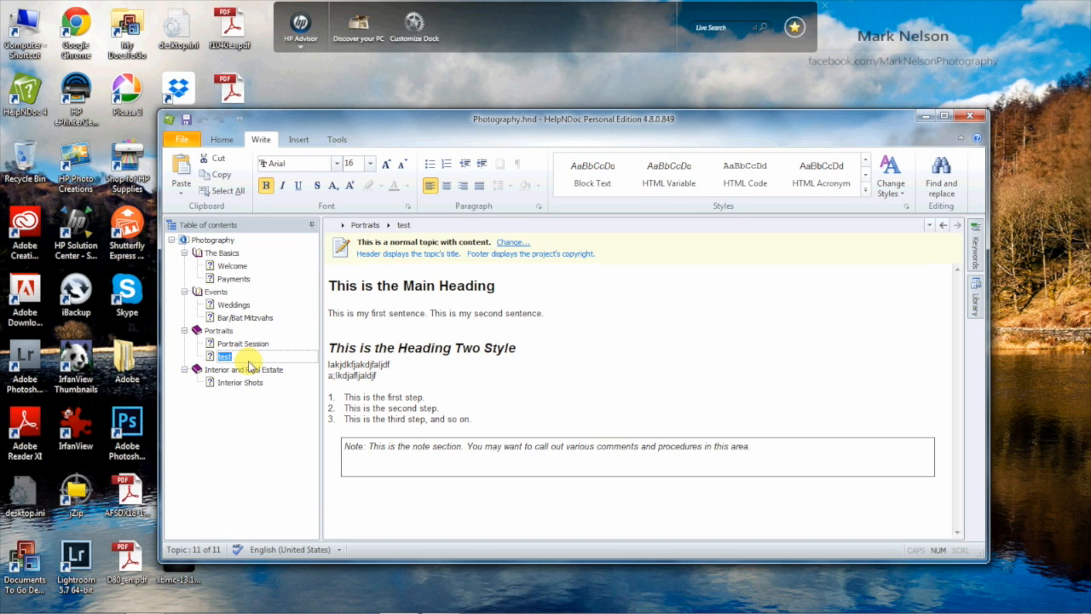
left_click(255, 355)
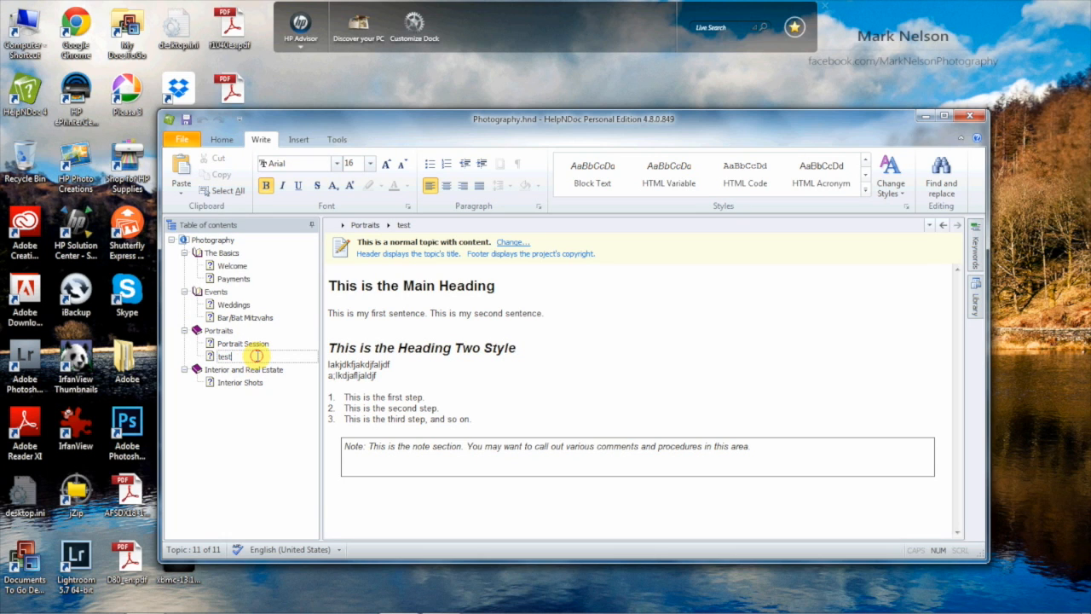
type("2")
Review the test2 topic's property options, including which builds it can be included in, without changing them
right_click(229, 356)
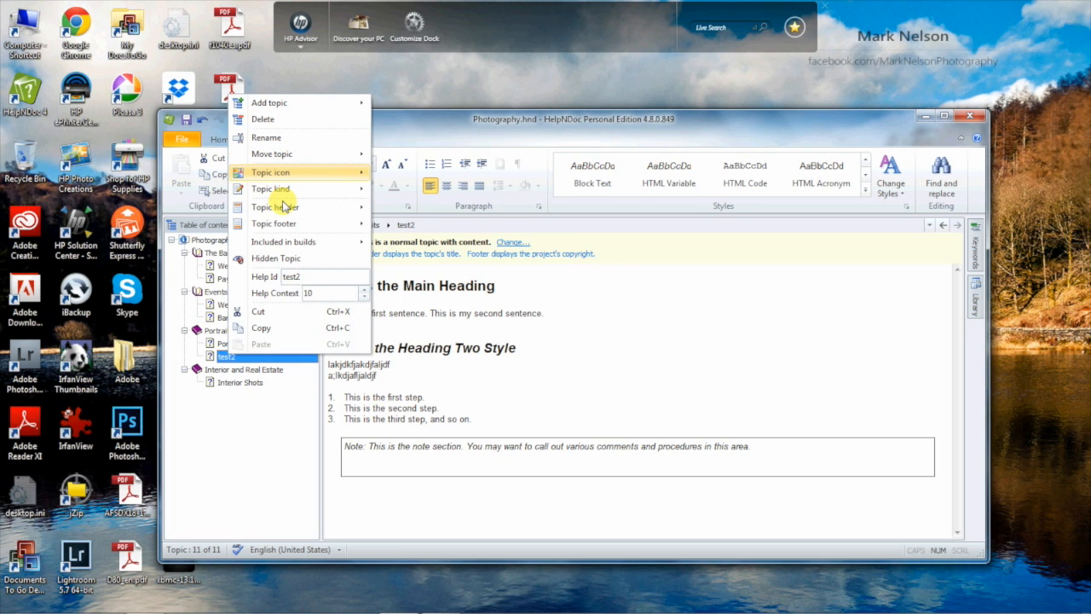
mouse_move(300, 173)
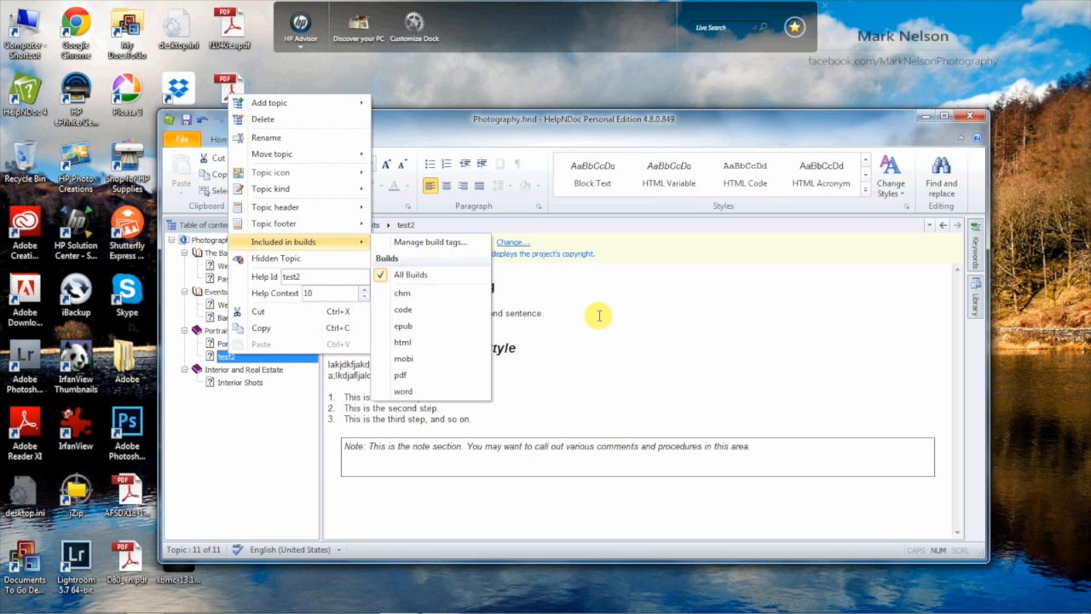
left_click(378, 341)
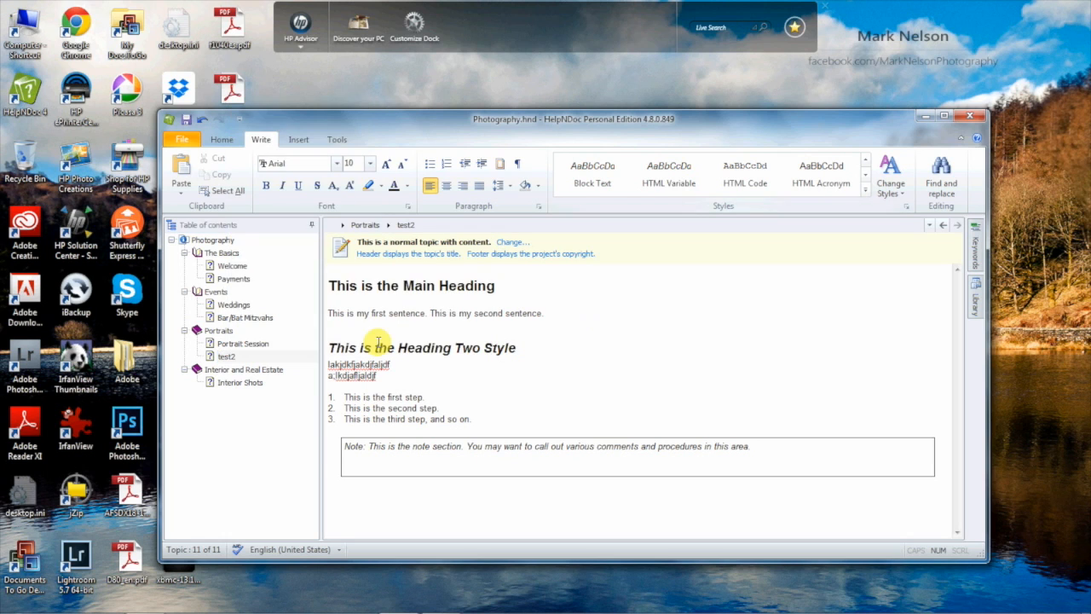
Display the list of project keywords for the test2 topic
left_click(238, 357)
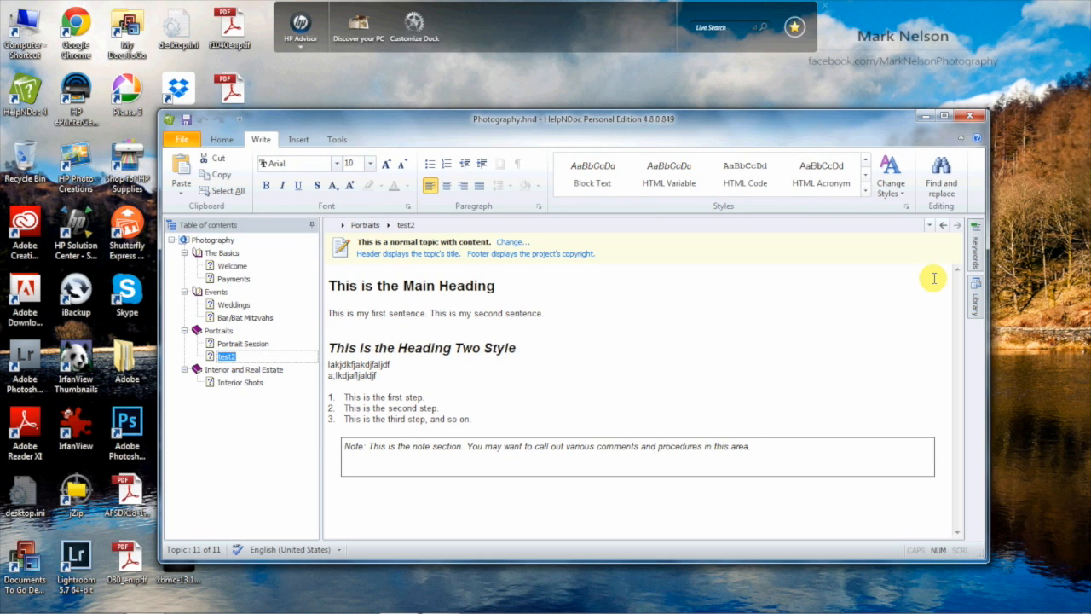
left_click(974, 249)
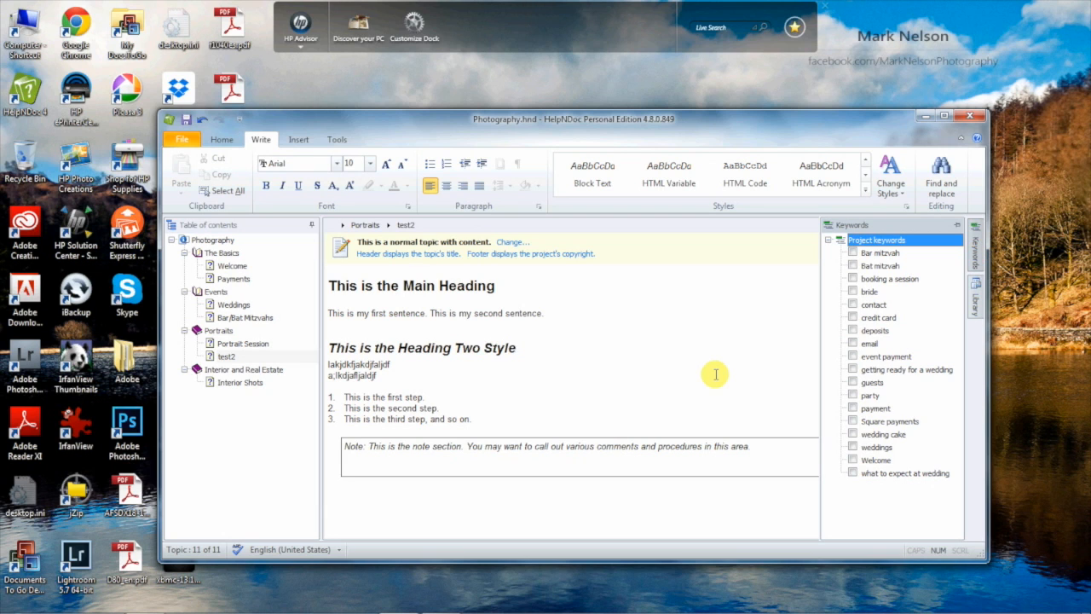
Add a new project keyword named "Test topic" associated with the test2 topic
left_click(297, 140)
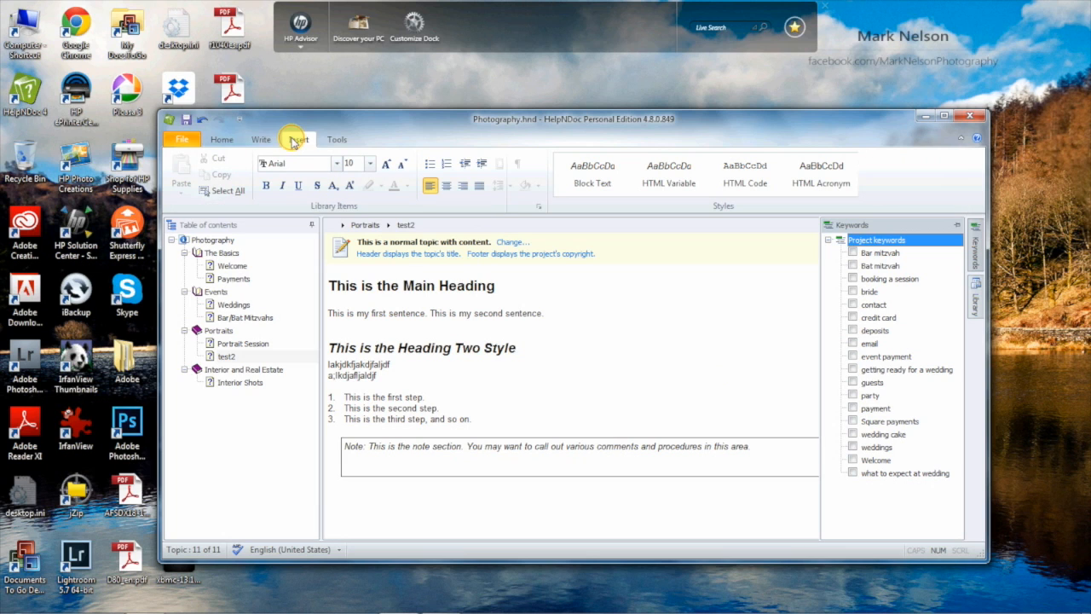
left_click(222, 140)
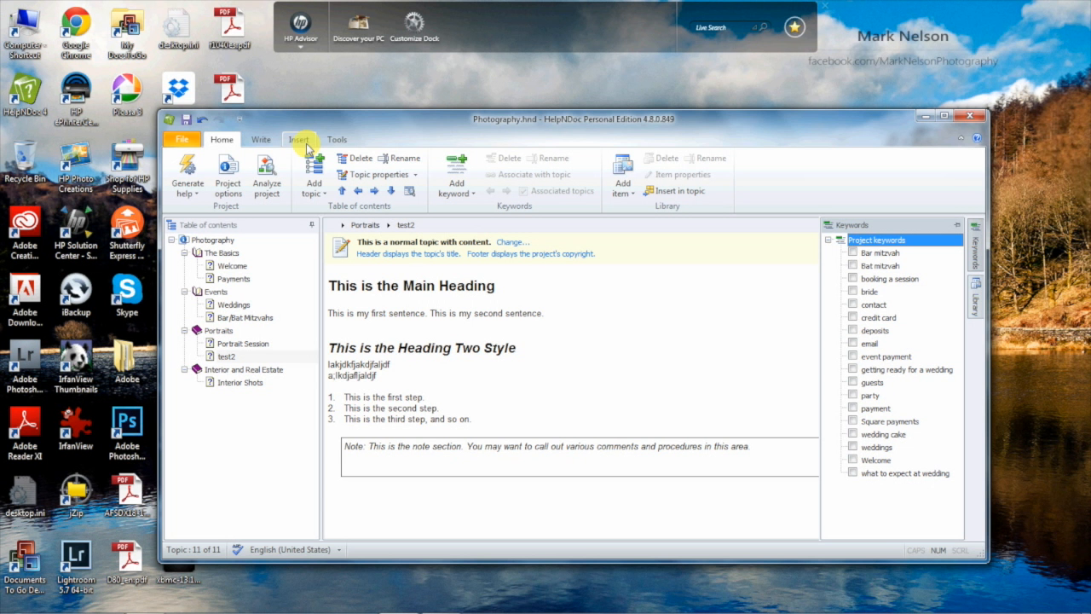
left_click(456, 190)
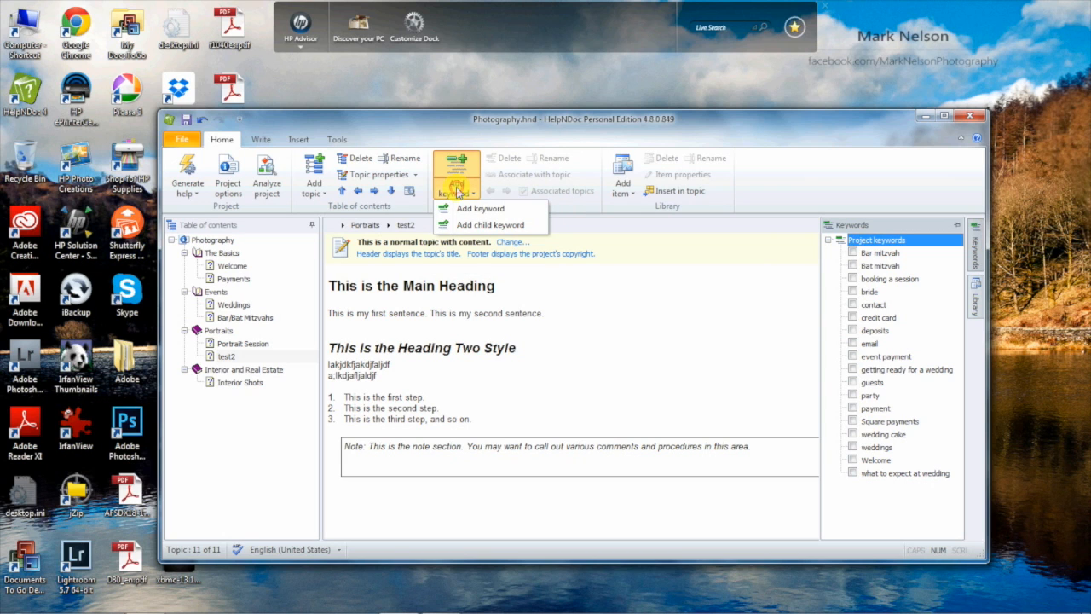
left_click(481, 208)
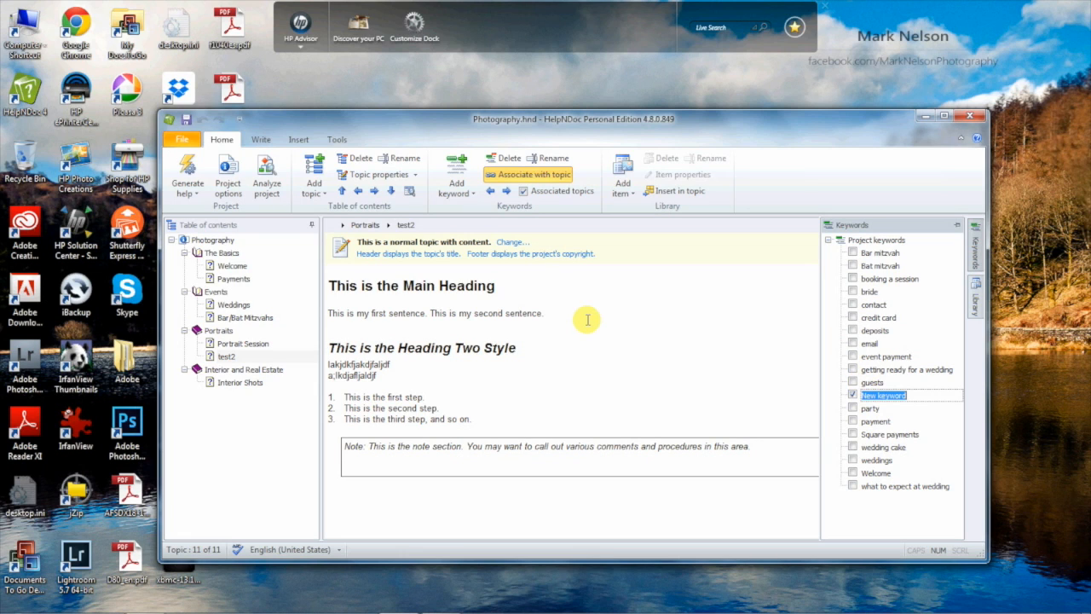
type("Test topic")
key("Return")
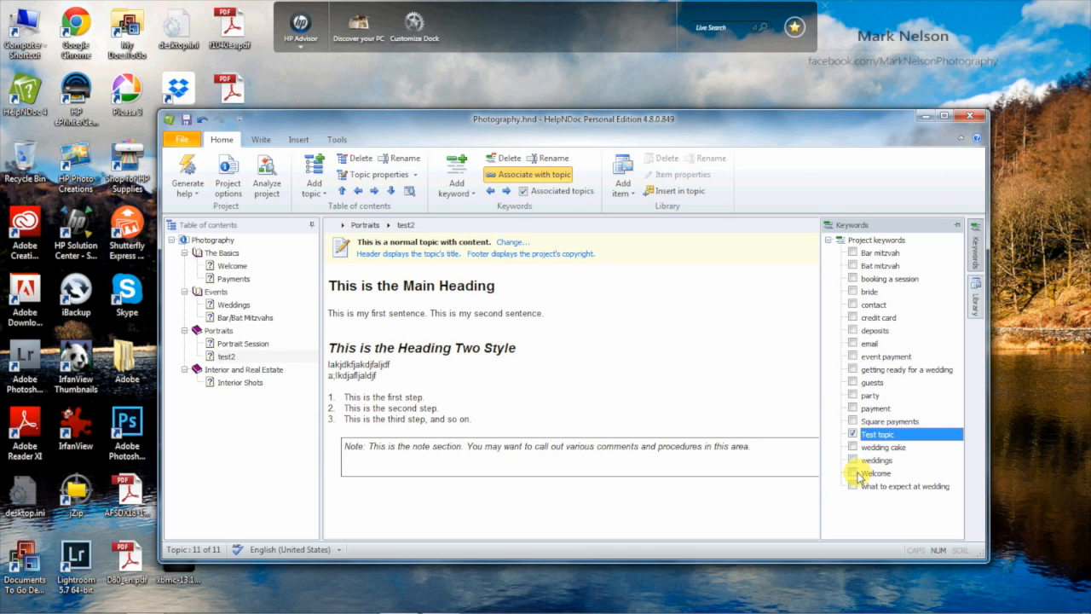
Associate the existing keywords credit card, bride and booking a session with the test2 topic
left_click(853, 318)
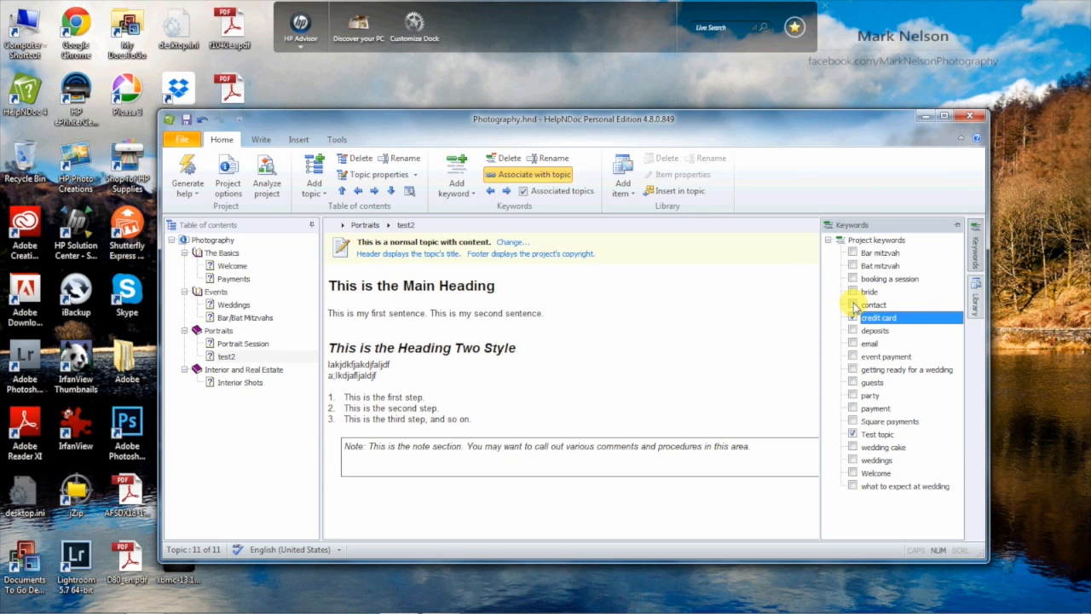
left_click(853, 291)
left_click(853, 278)
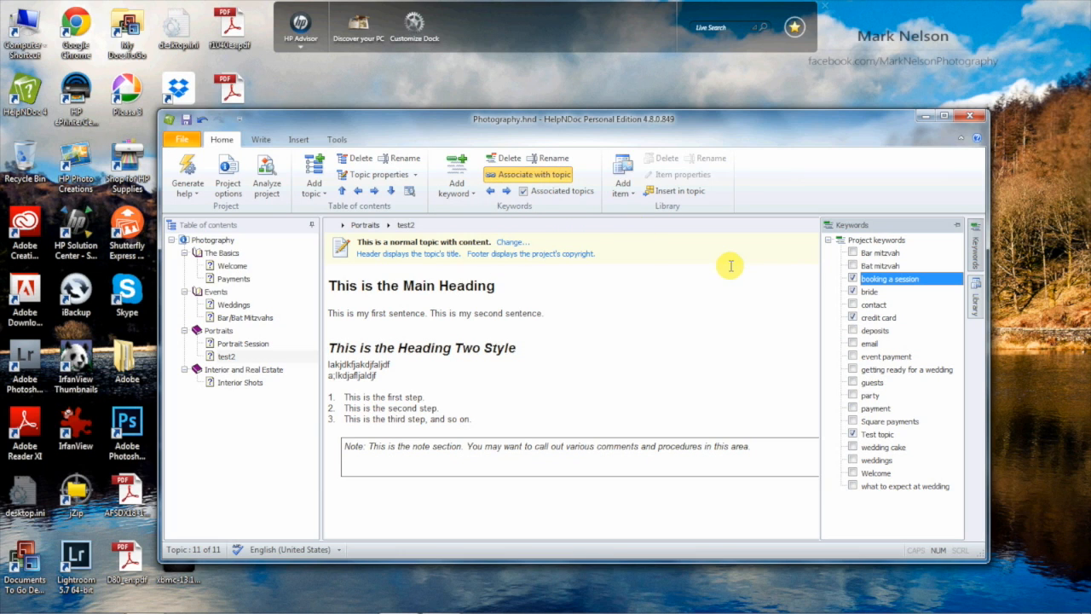
left_click(702, 307)
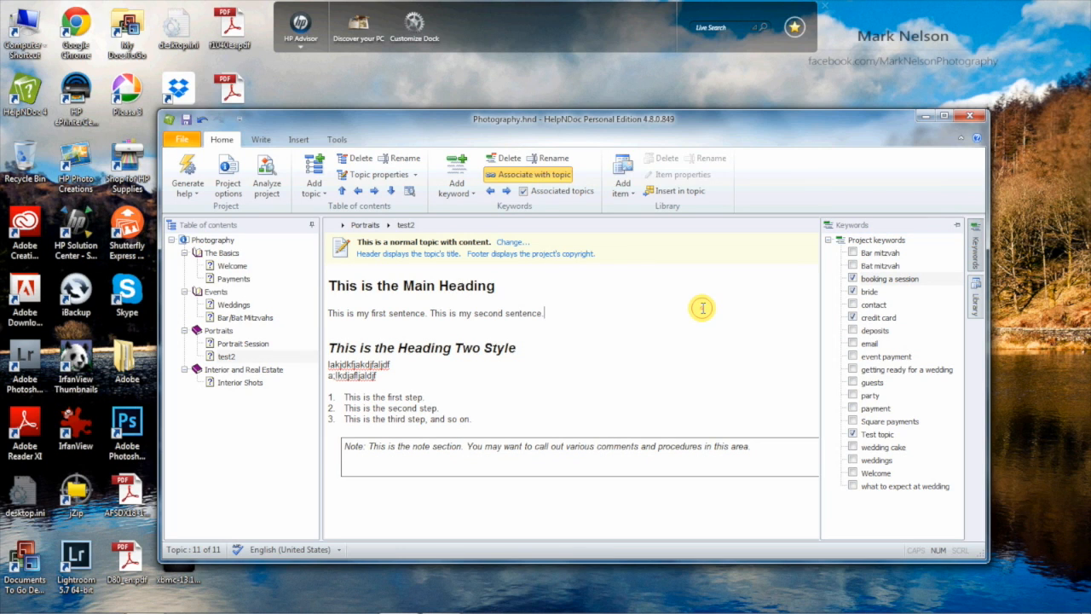
Look over the test2 topic's properties without changing them, and save the Photography project
left_click(406, 176)
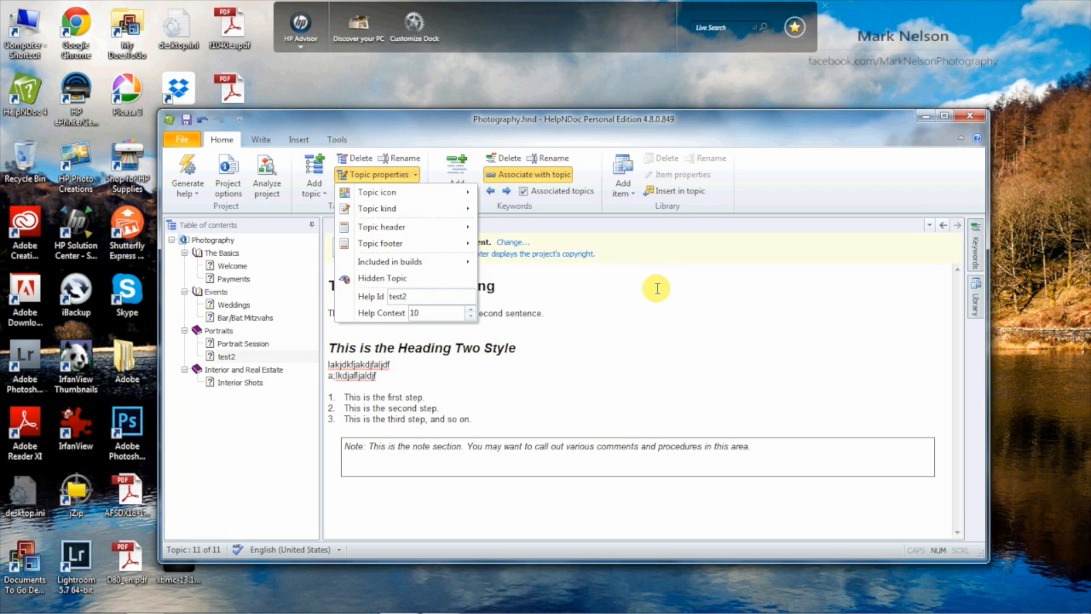
left_click(657, 289)
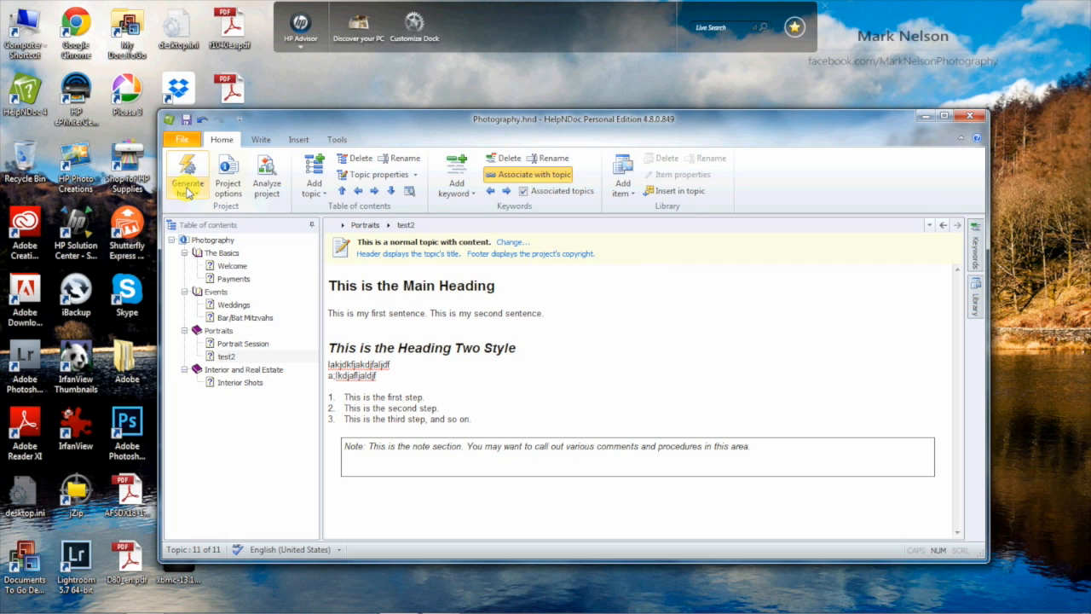
left_click(185, 120)
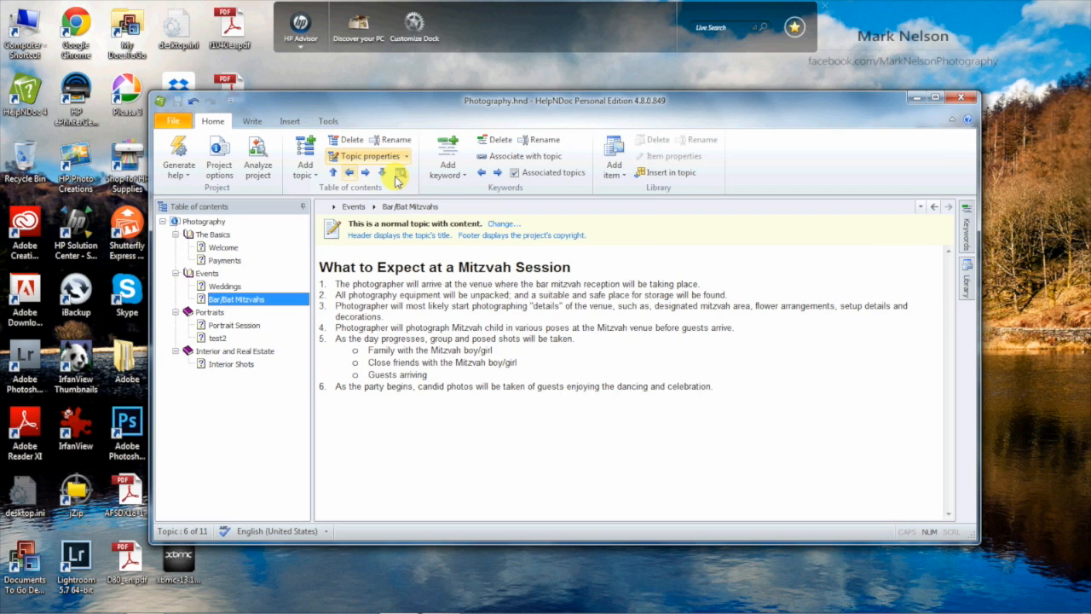
Move the Bar/Bat Mitzvahs topic one level out of Events in the table of contents and return it under Events
left_click(349, 173)
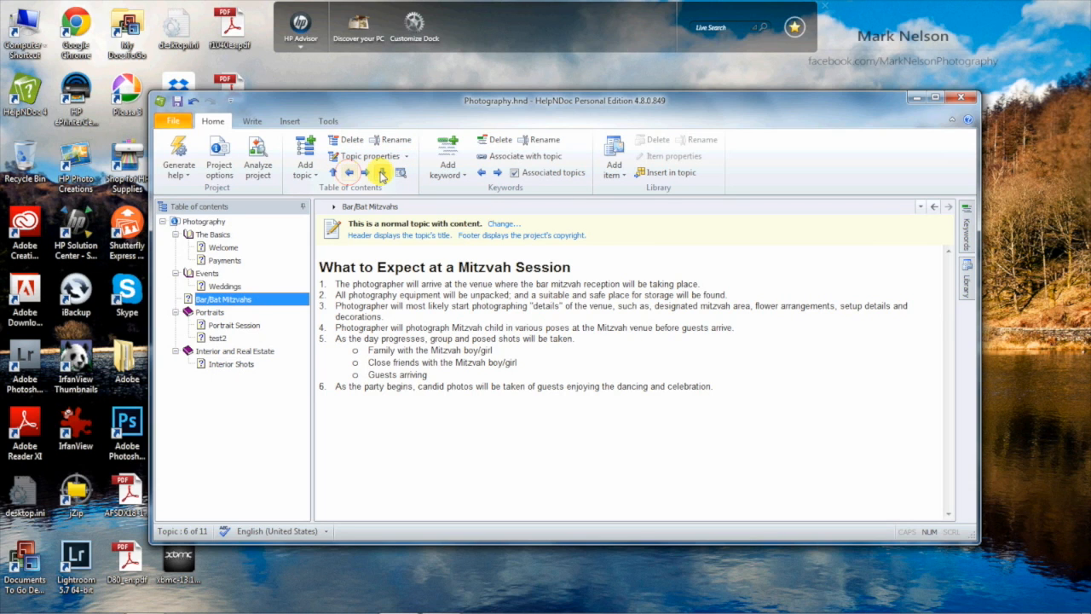
left_click(366, 173)
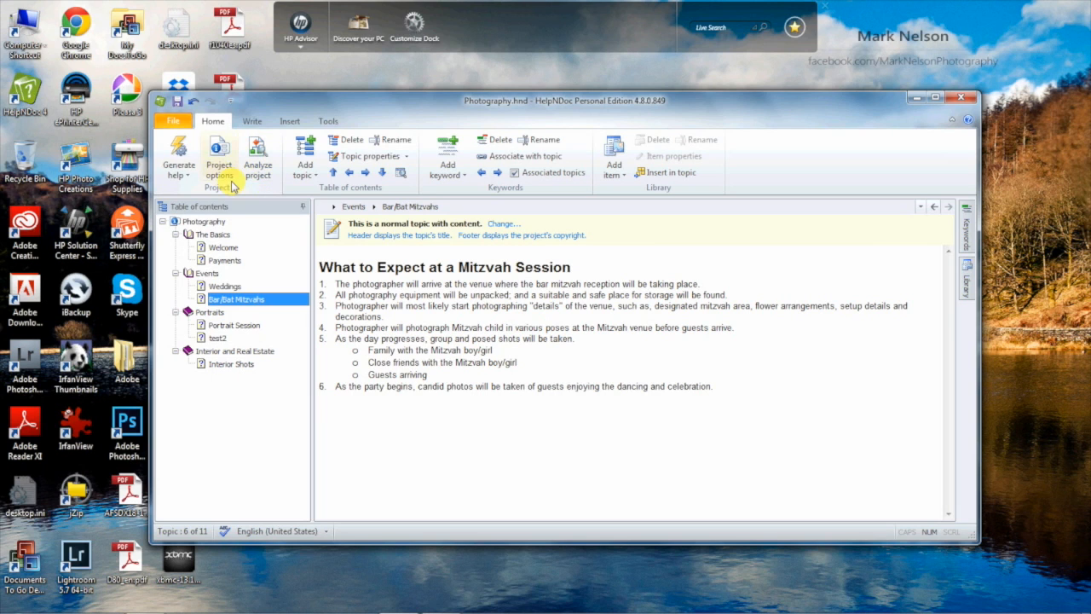
Review the project options, including the default topic choices and the language and automated settings, without changing them
left_click(223, 156)
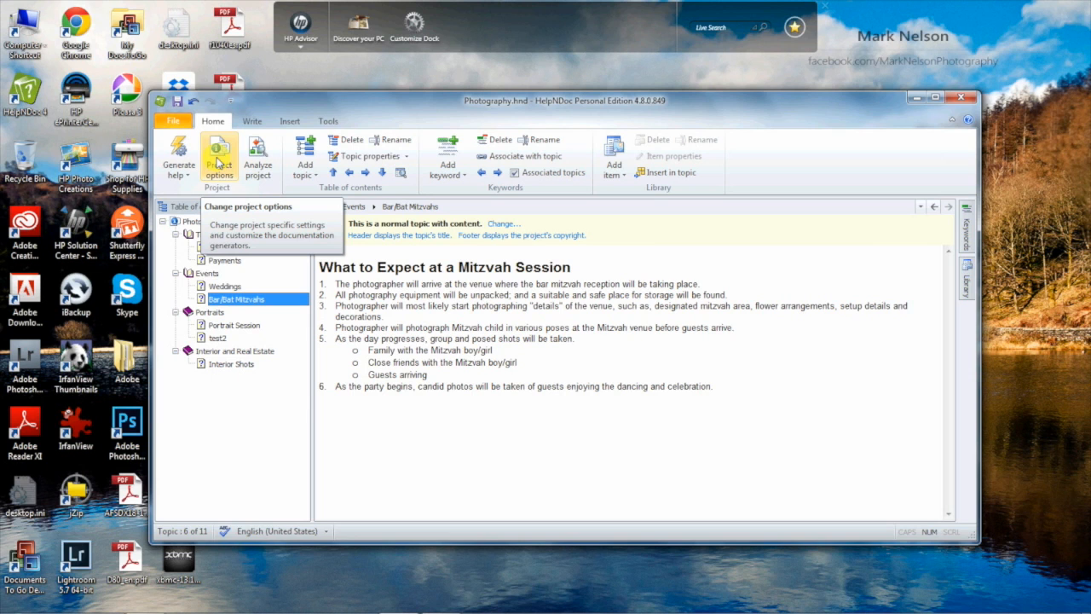
left_click(218, 162)
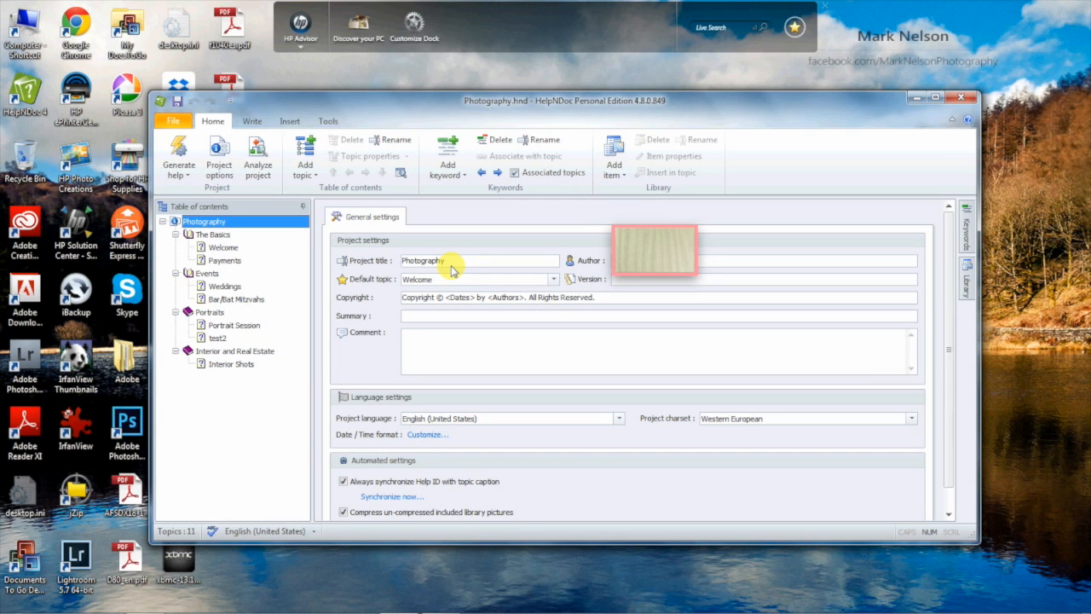
left_click(554, 279)
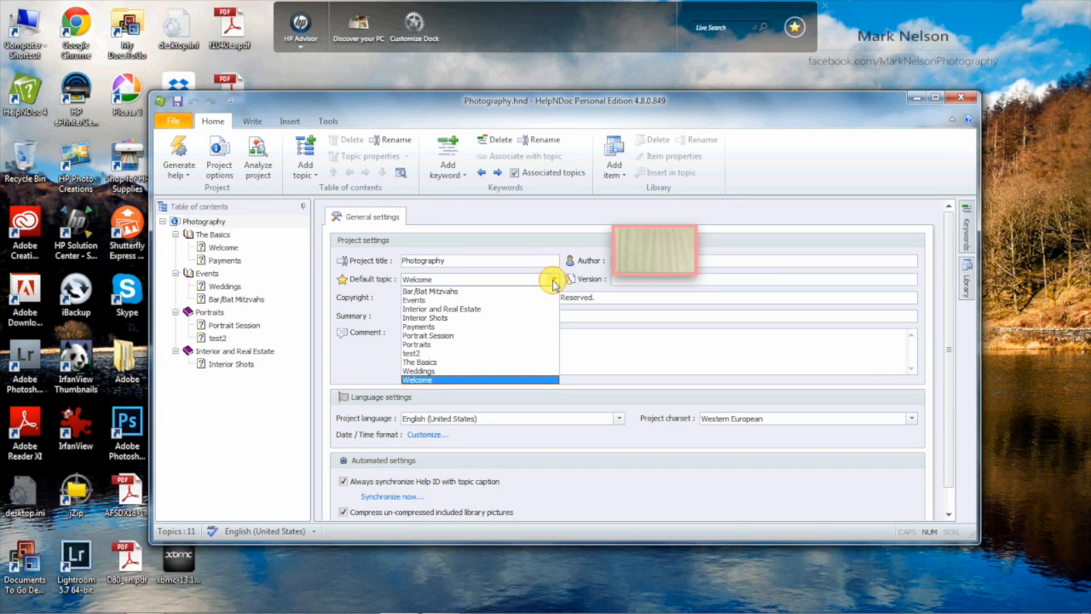
left_click(553, 284)
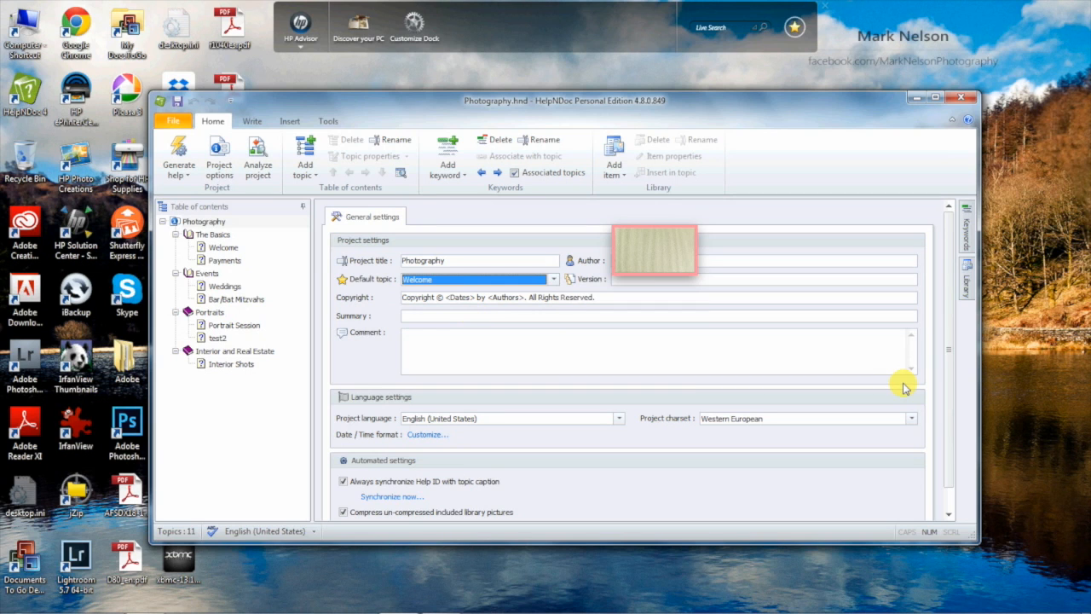
scroll(905, 388, "down", 1)
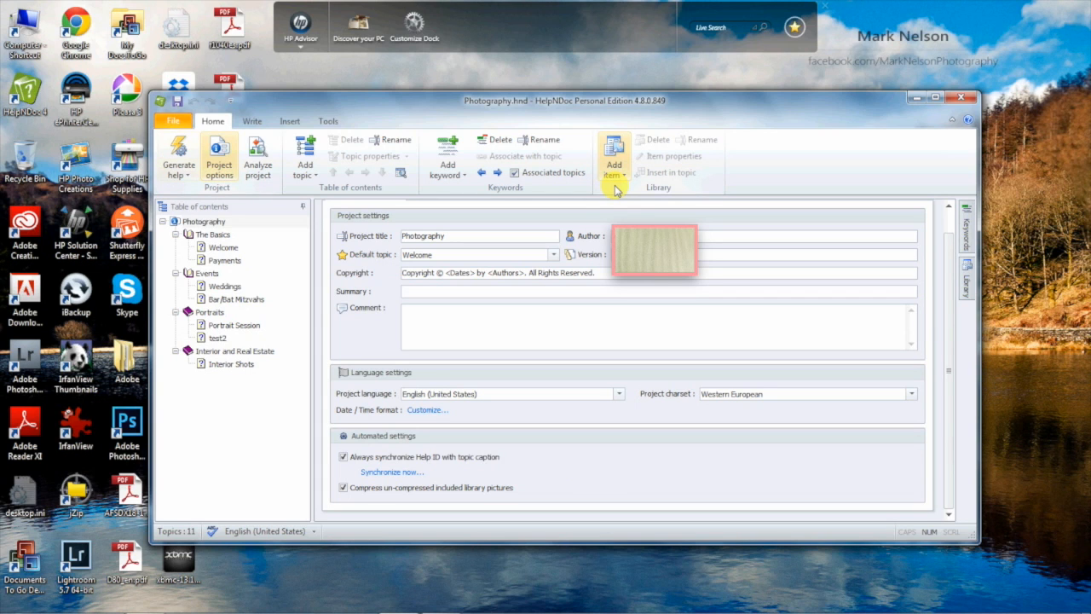
Examine the list of available templates in the Templates Editor, keep the current one and close the editor
left_click(329, 121)
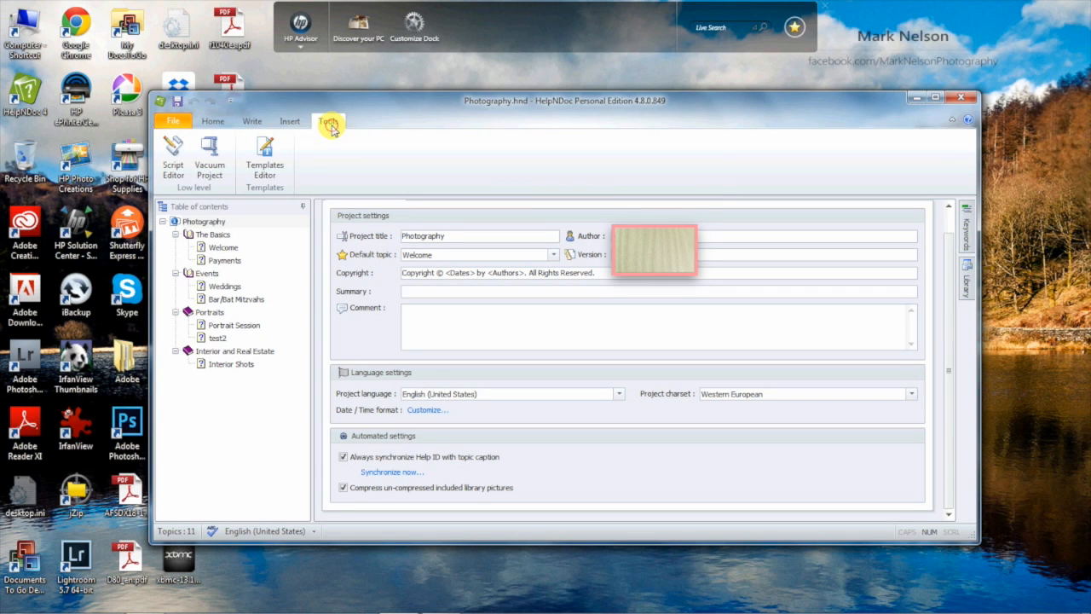
left_click(264, 175)
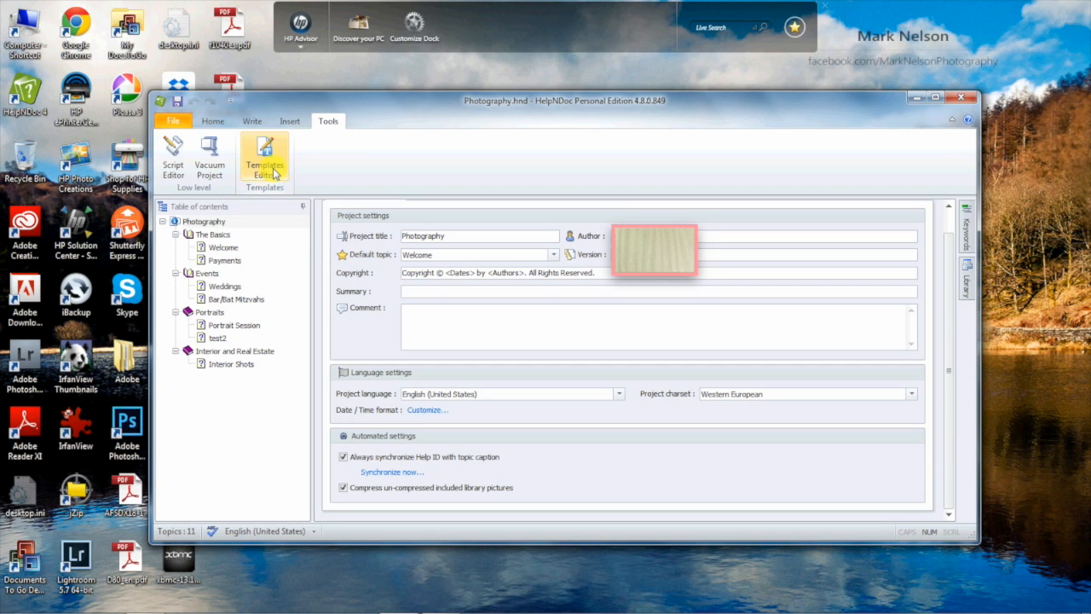
left_click(271, 172)
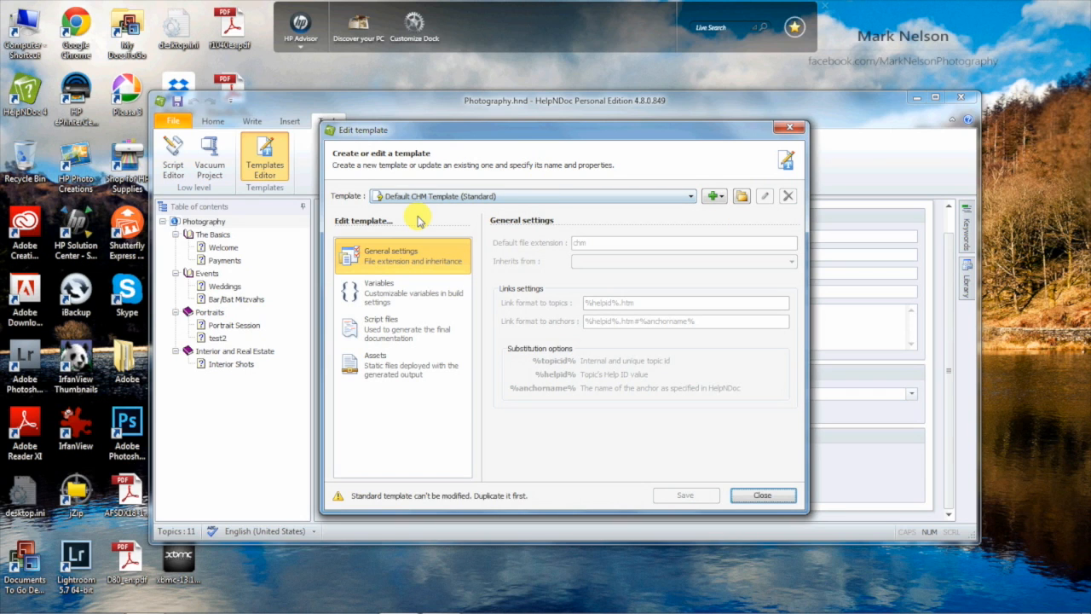
left_click(688, 198)
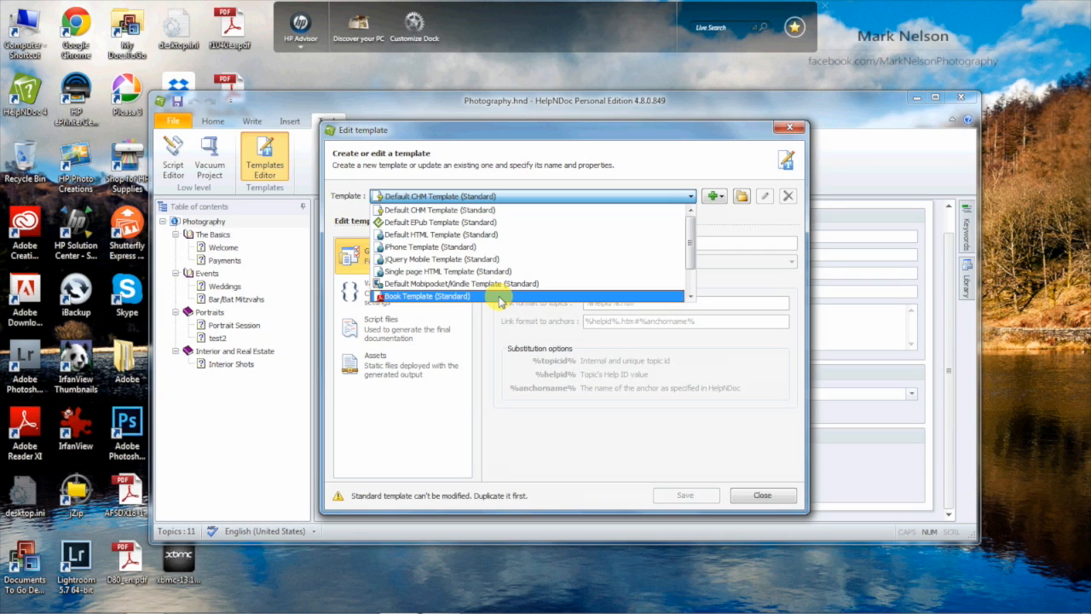
left_click(748, 219)
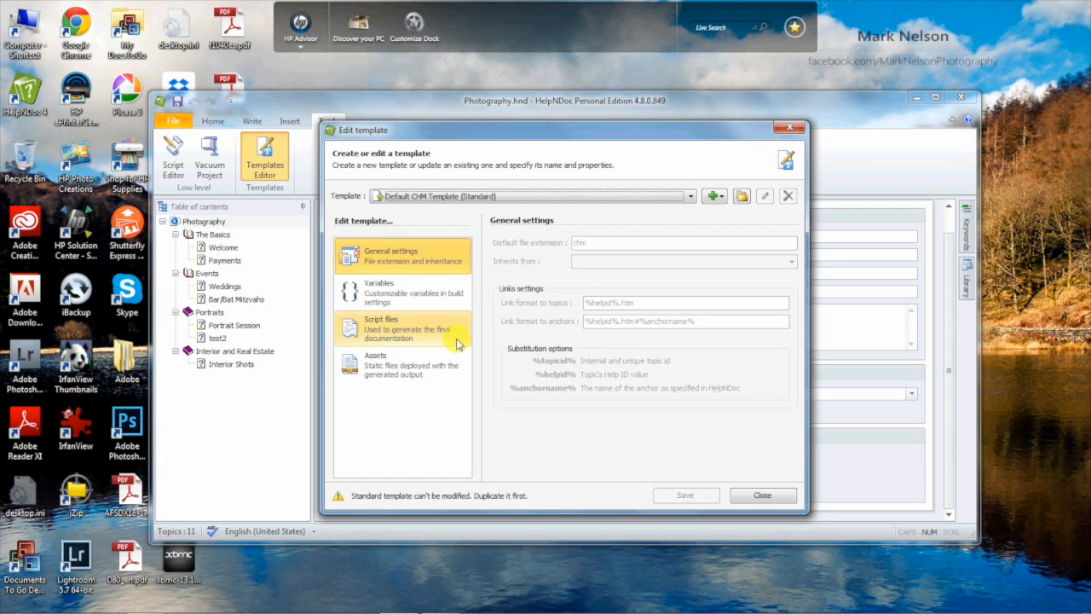
left_click(789, 129)
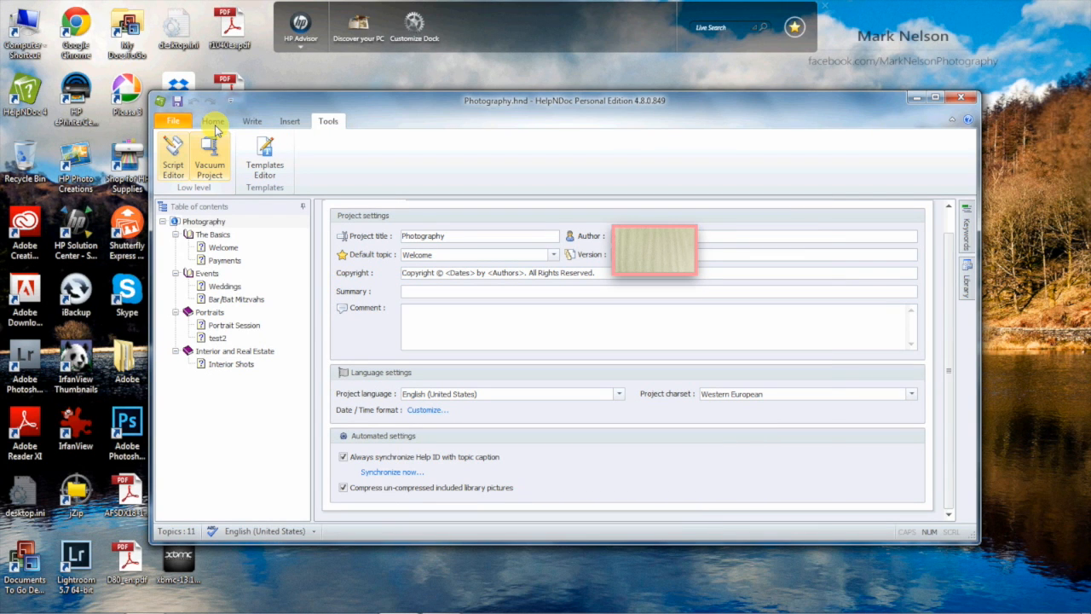
View the Script Editor and close it without writing or running a script
left_click(173, 162)
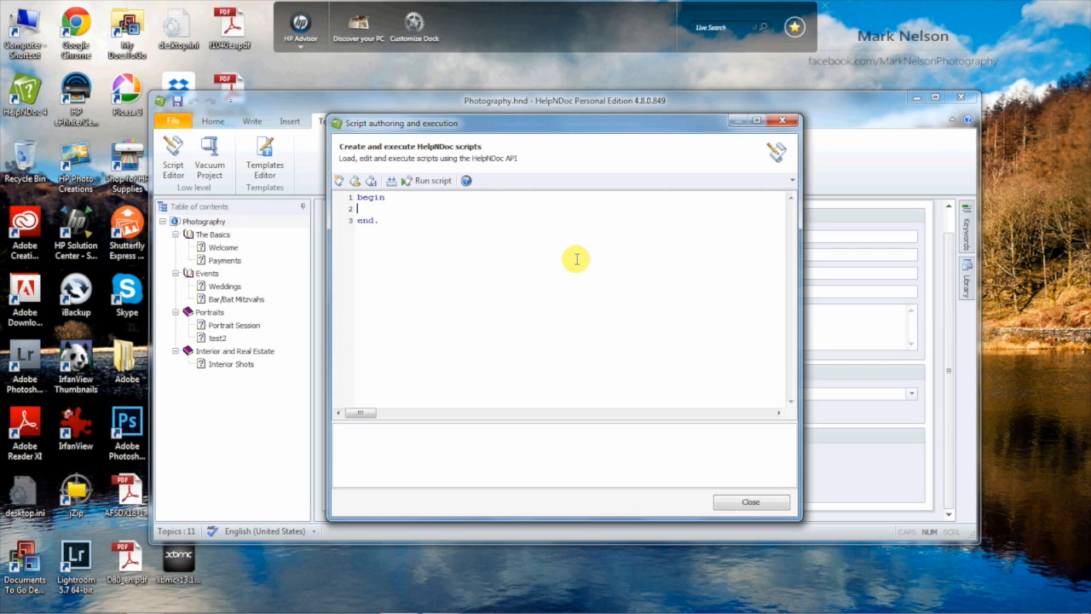
left_click(782, 120)
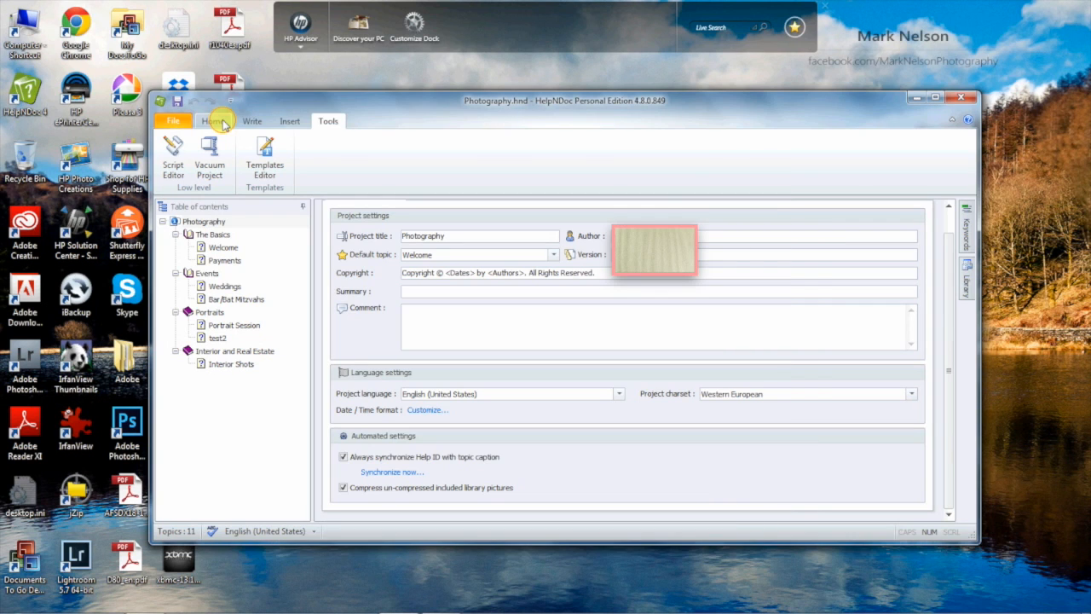
Quick-generate the project's PDF documentation and open the generated Photography.pdf in Adobe Reader
left_click(213, 121)
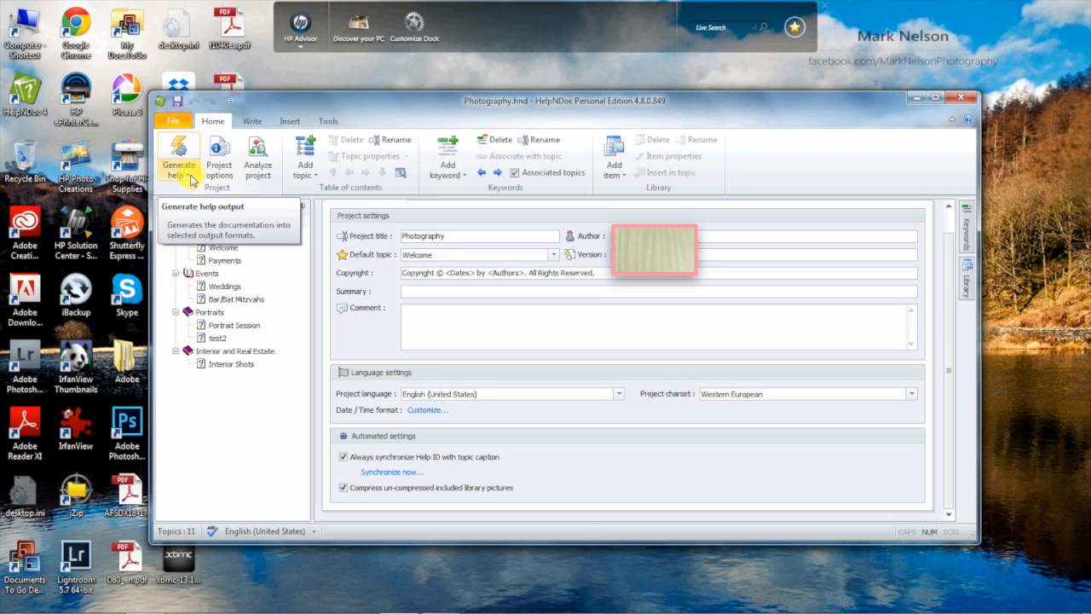
left_click(191, 179)
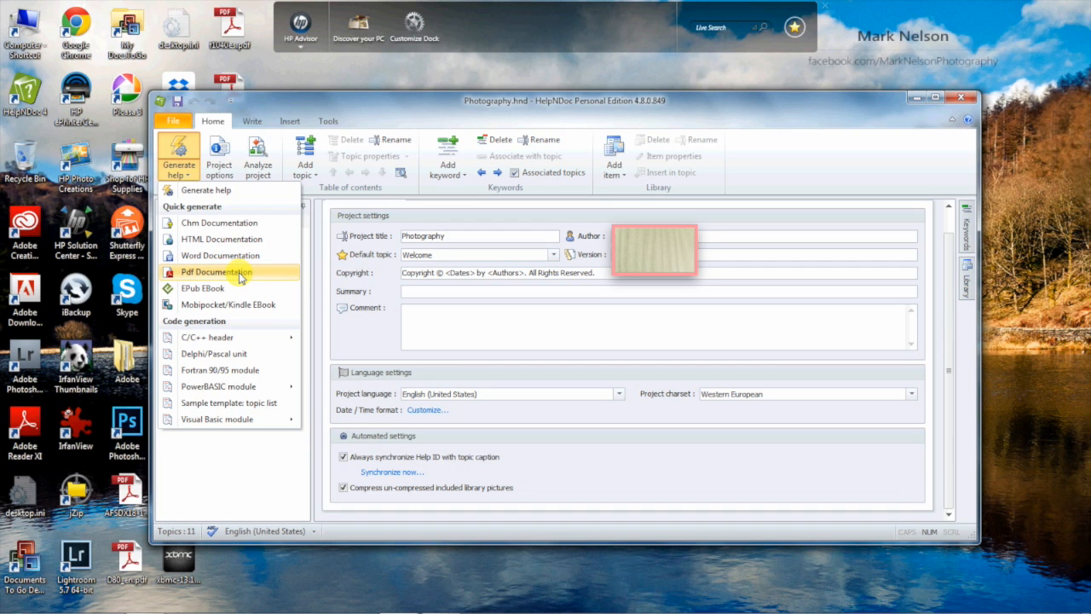
left_click(241, 272)
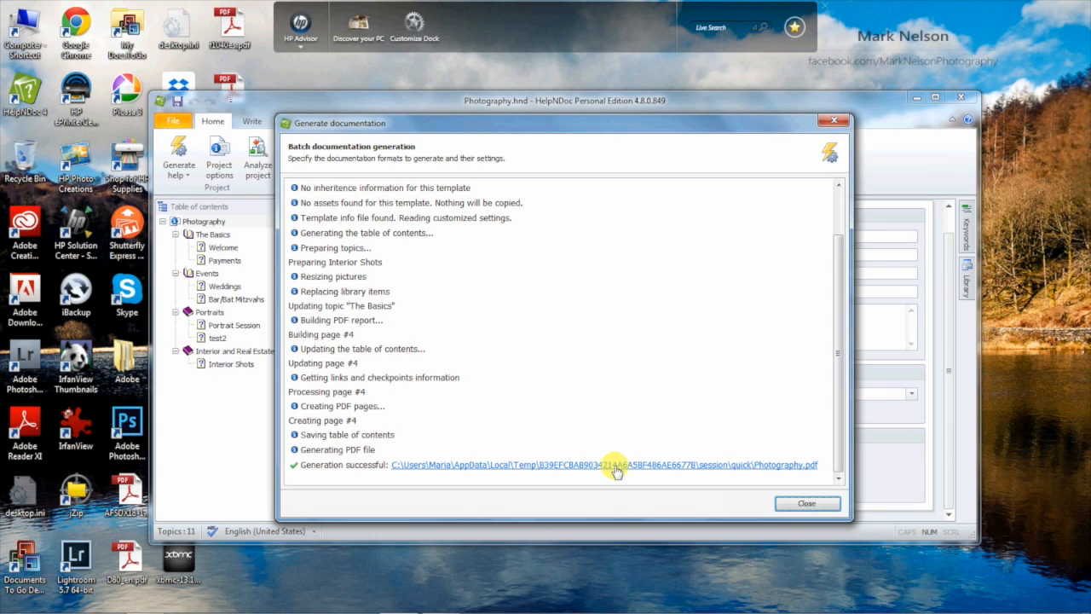
left_click(616, 469)
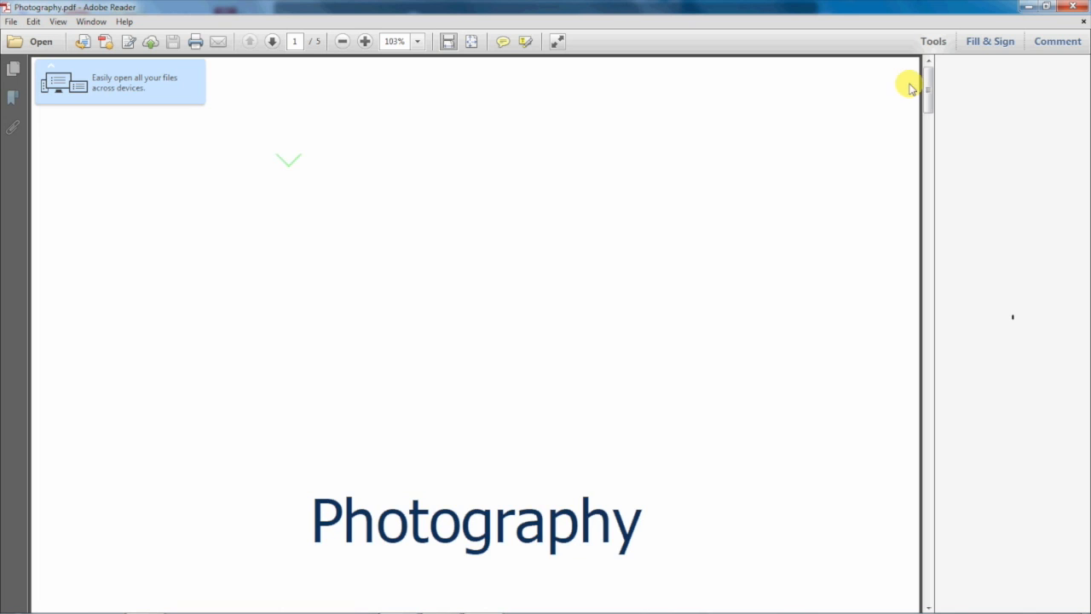
Set the page zoom to 100% and examine the cover page and table of contents, trying the page number for The Basics
scroll(814, 120, "down", 3)
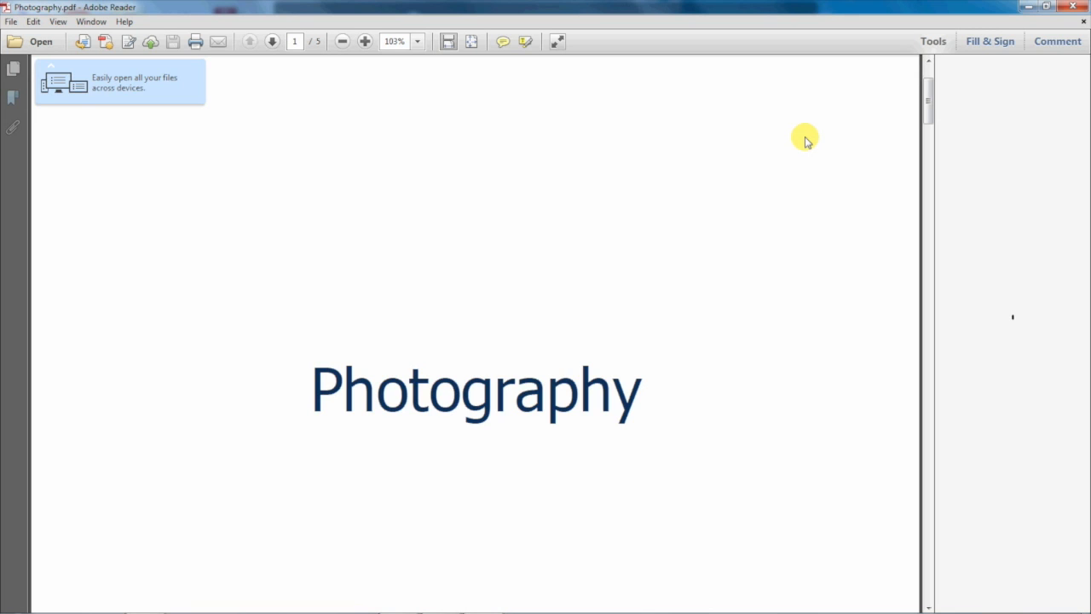
left_click(448, 41)
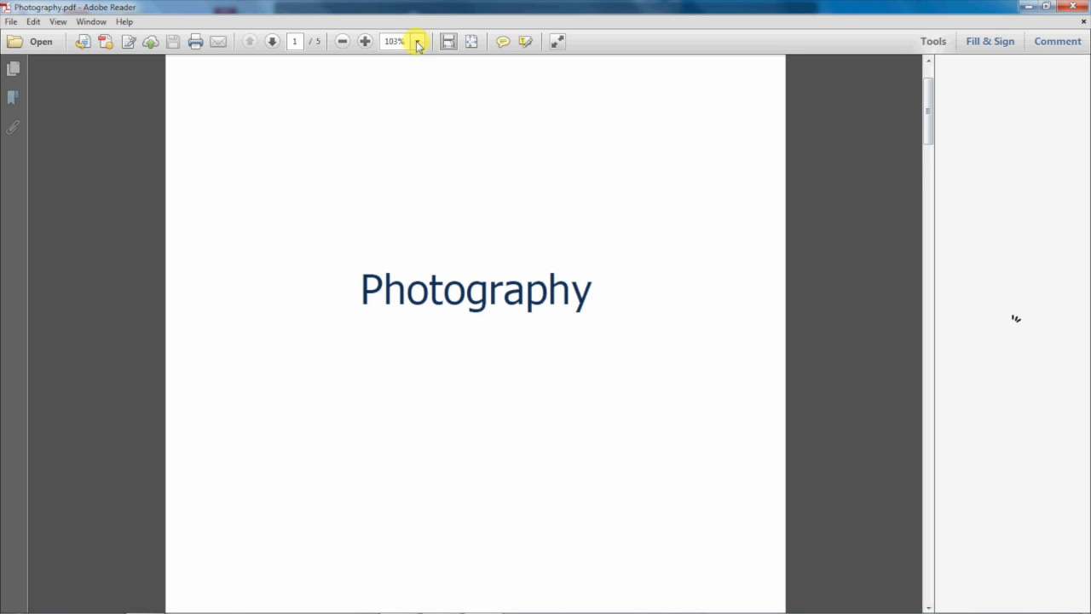
scroll(331, 246, "down", 5)
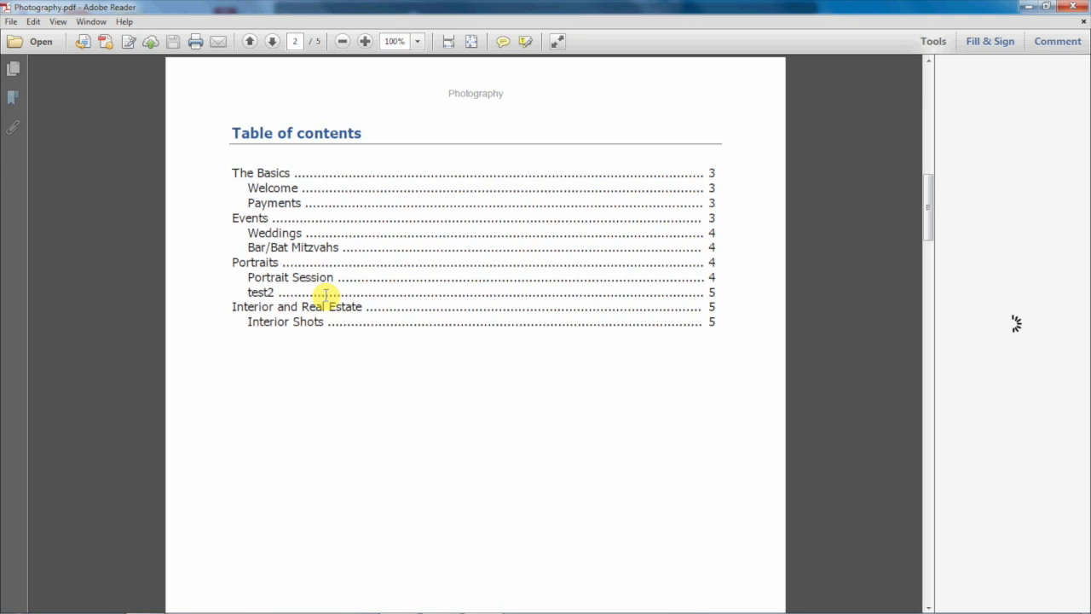
left_click(702, 176)
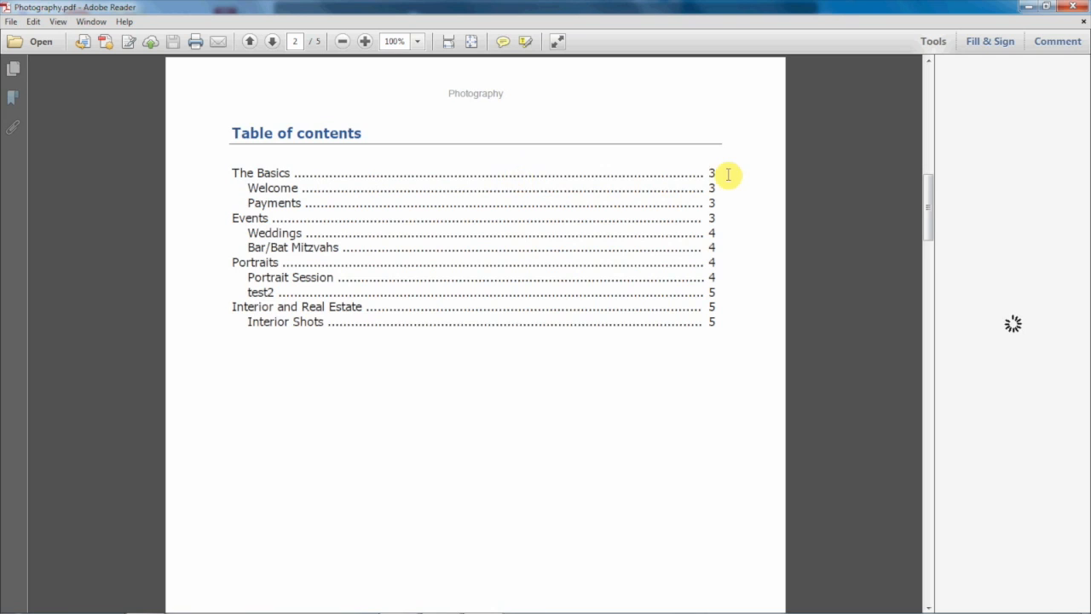
left_click(711, 174)
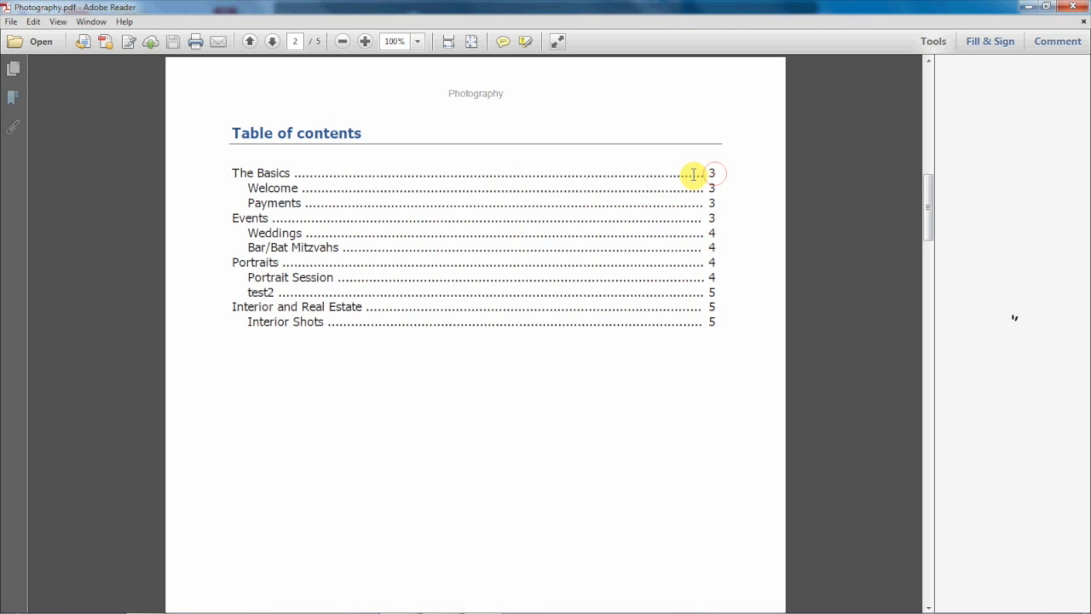
Go to page 3 and try the free CHM Help documentation generator link under The Basics, cancelling the connection to the site
left_click(273, 47)
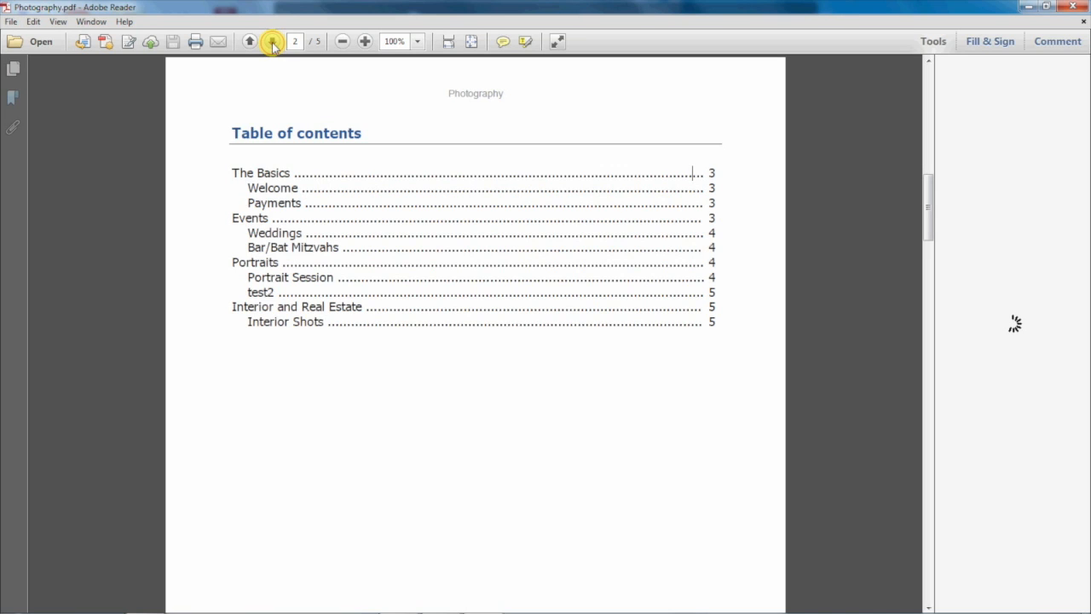
left_click(272, 45)
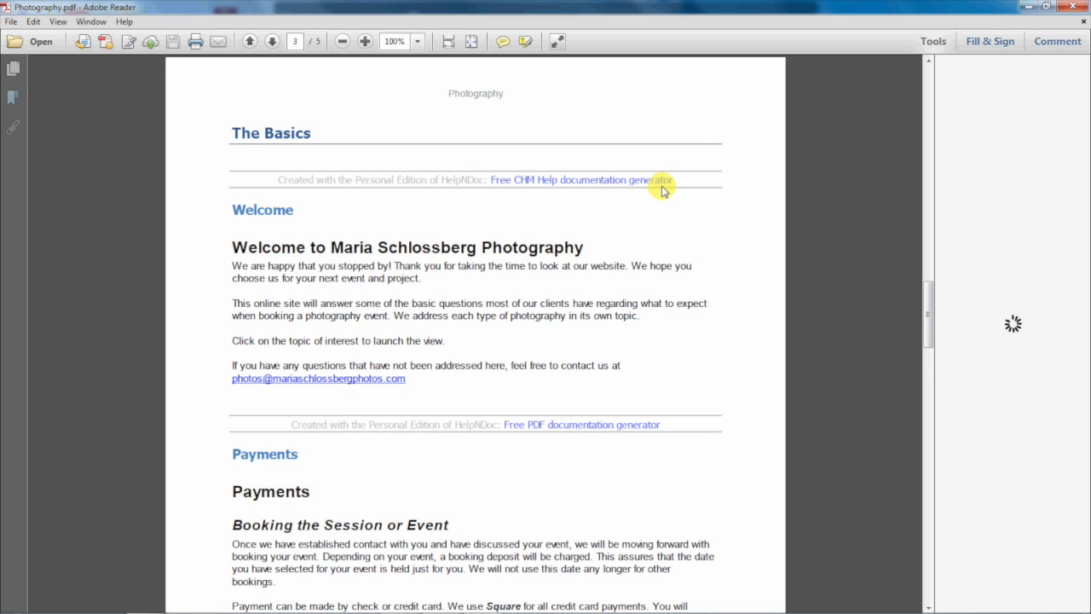
left_click(662, 183)
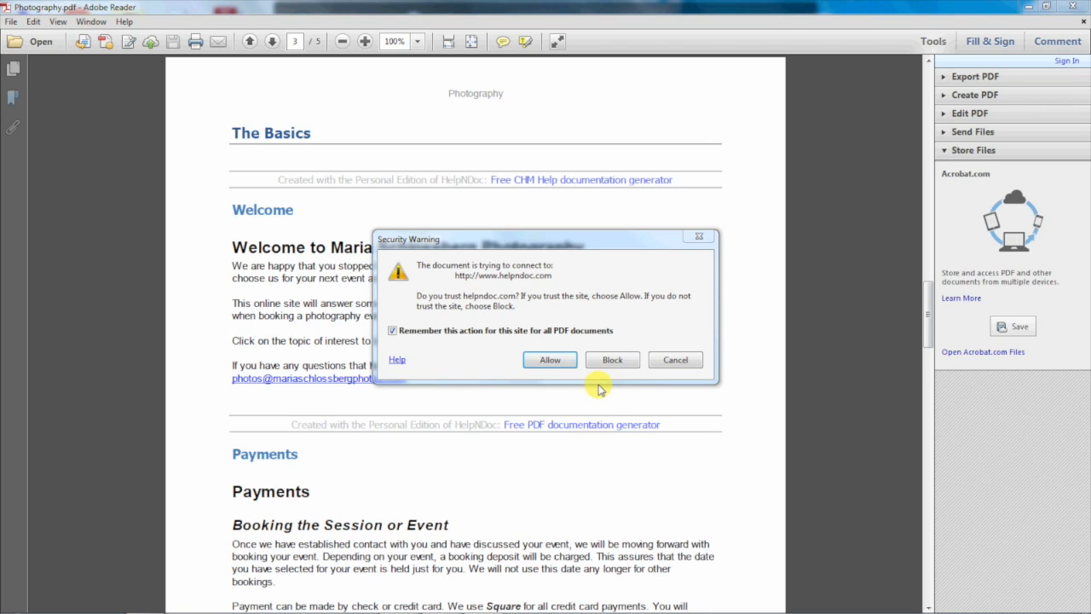
left_click(682, 362)
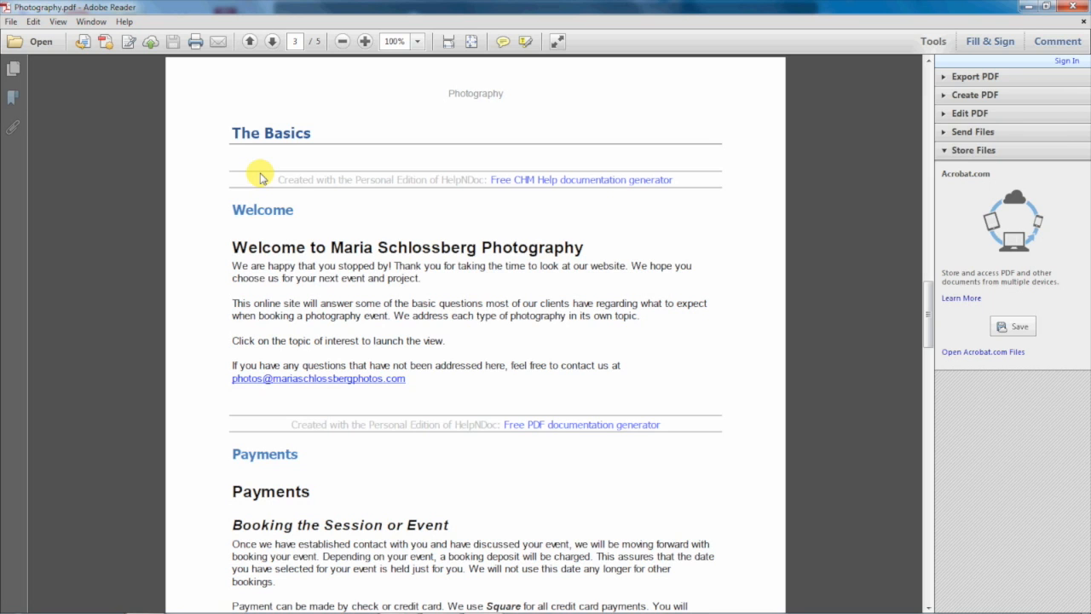
Examine the Welcome, Payments, Weddings and Bar/Bat Mitzvahs topics in the generated PDF
scroll(205, 210, "down", 1)
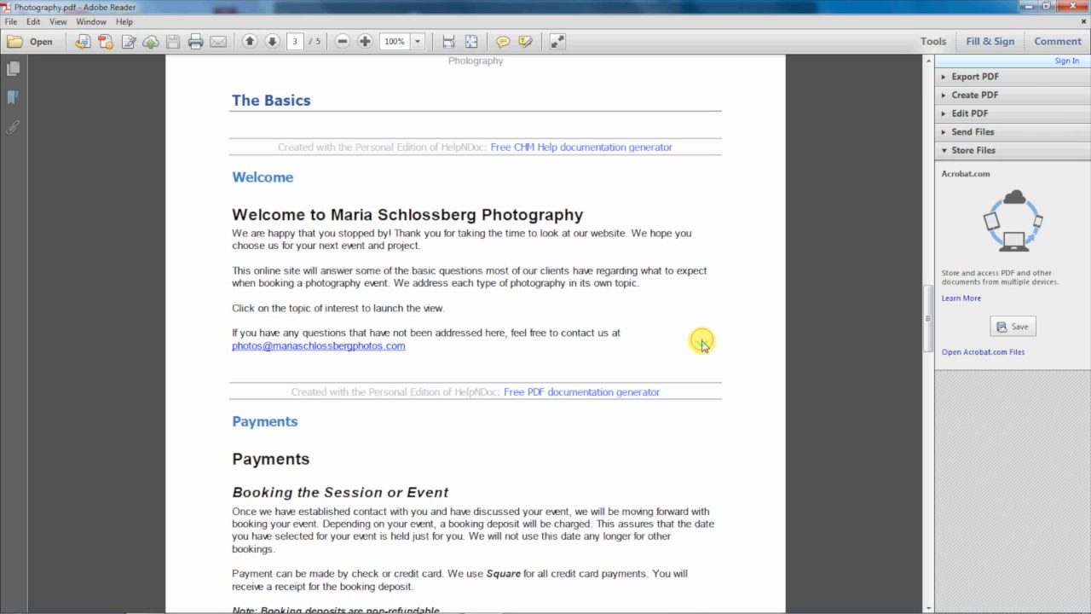
scroll(702, 343, "down", 5)
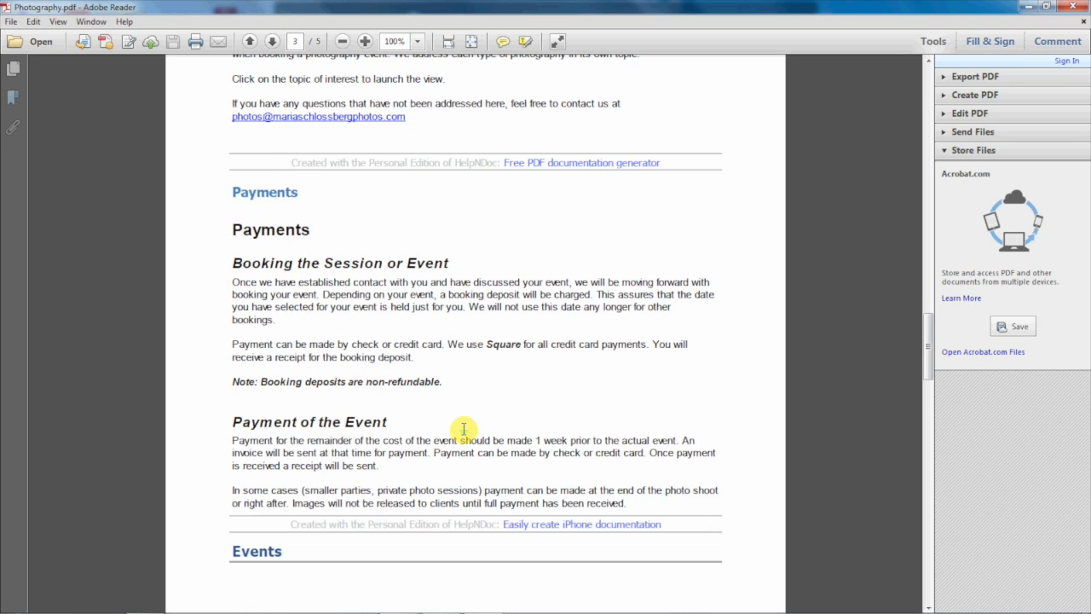
scroll(461, 428, "down", 4)
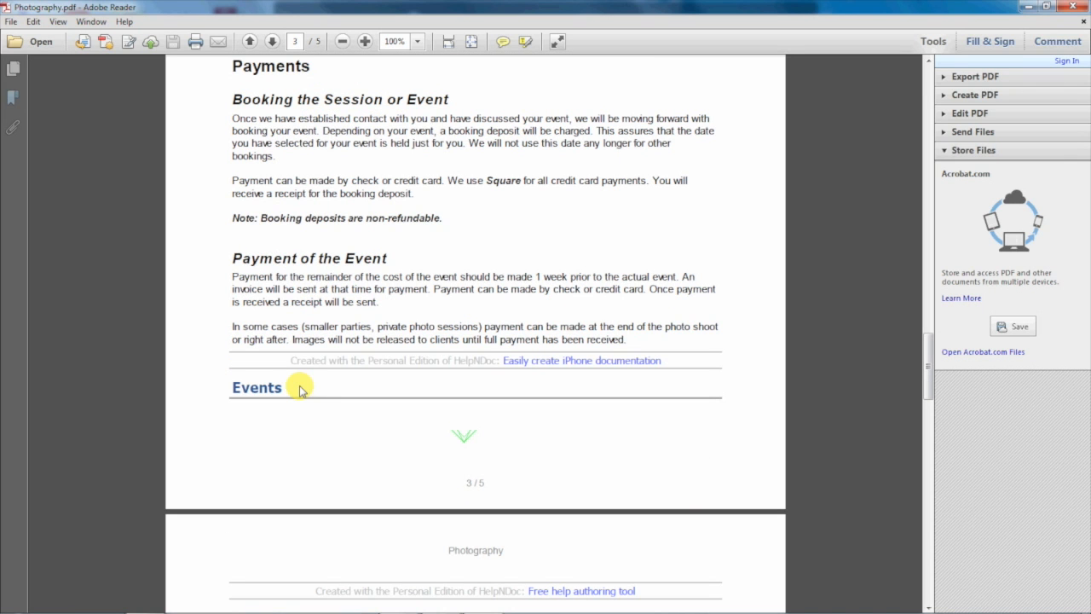
scroll(706, 443, "down", 8)
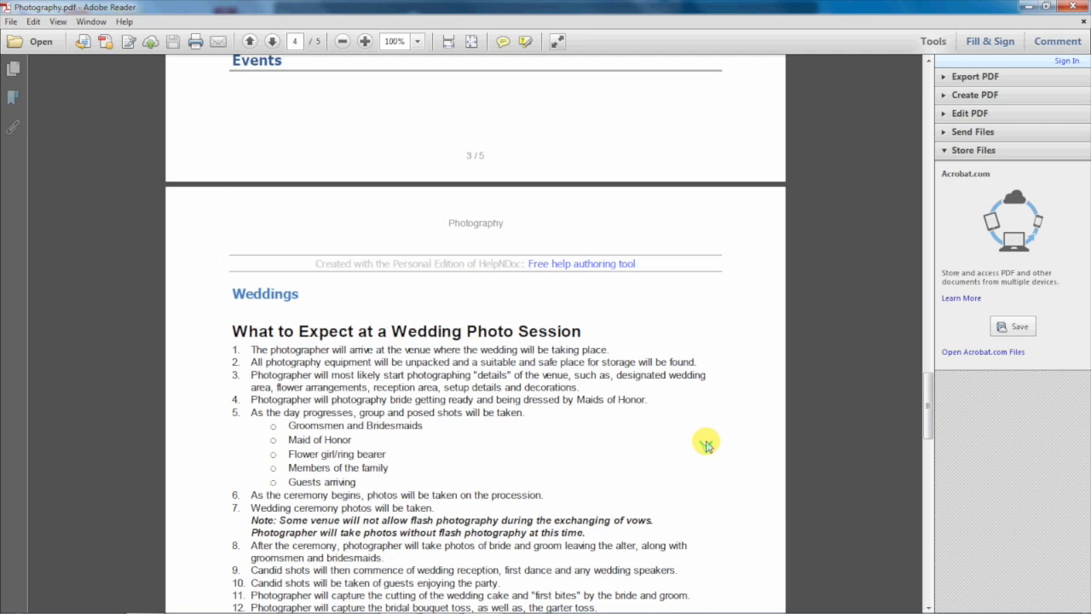
scroll(578, 402, "down", 3)
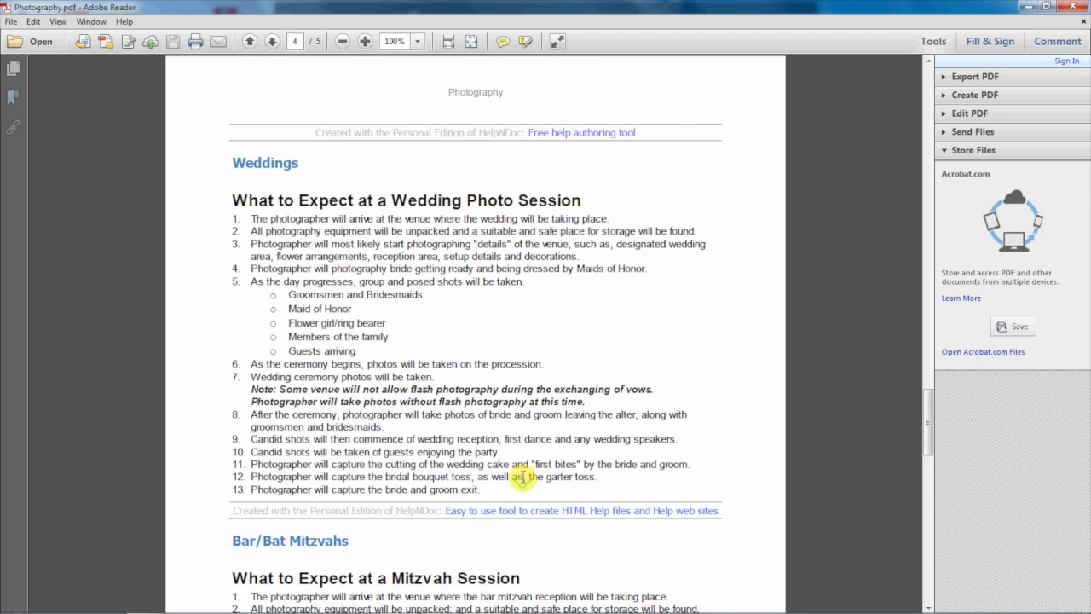
scroll(522, 477, "down", 3)
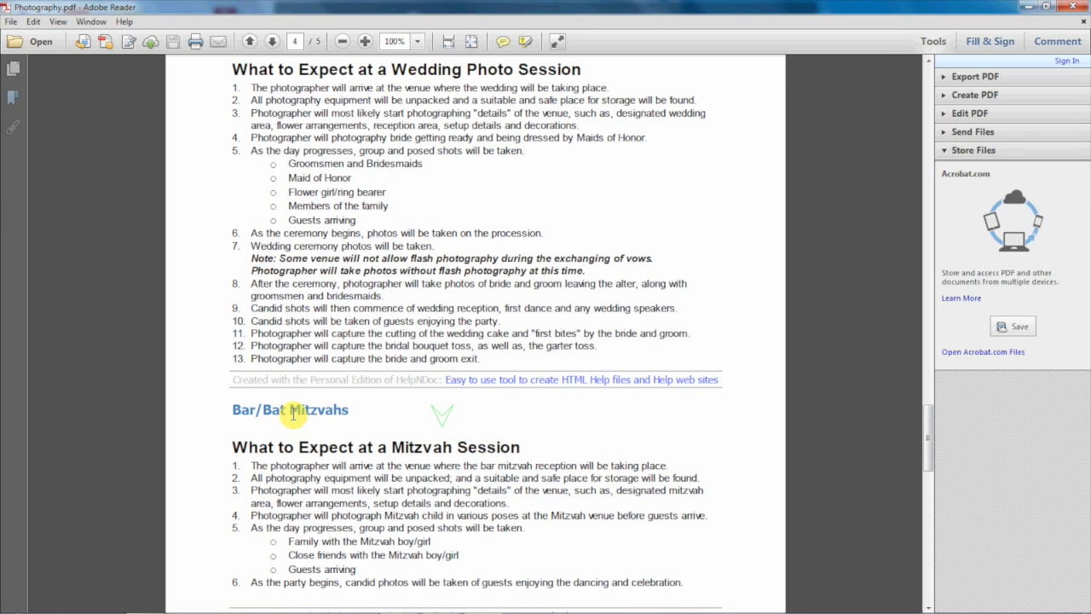
scroll(518, 388, "down", 4)
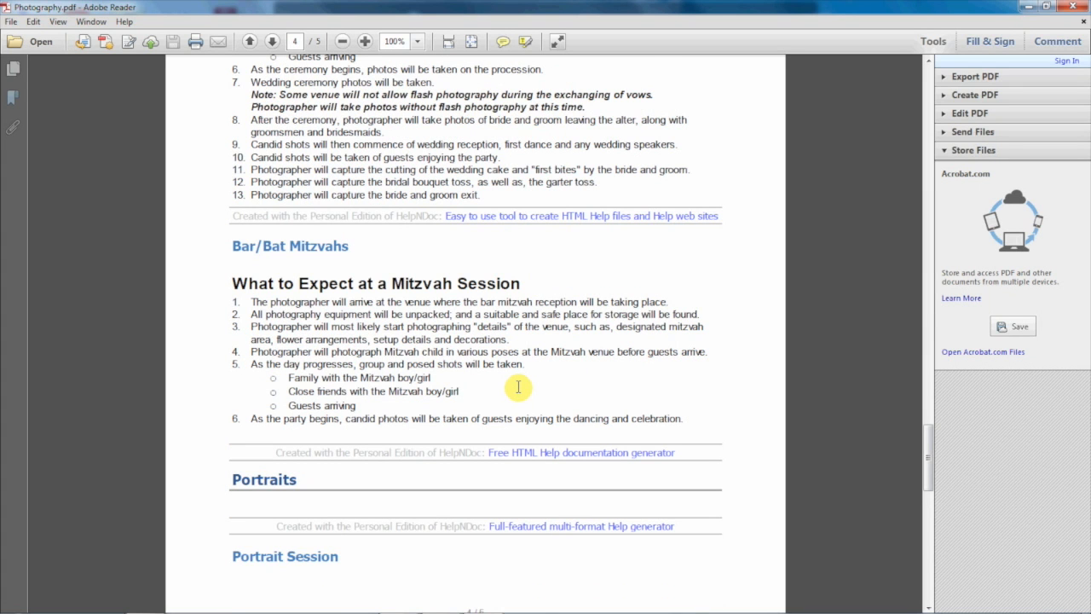
Examine the Portrait Session, test2 and Interior and Real Estate topics through to the last page, then return to Weddings
scroll(518, 387, "down", 5)
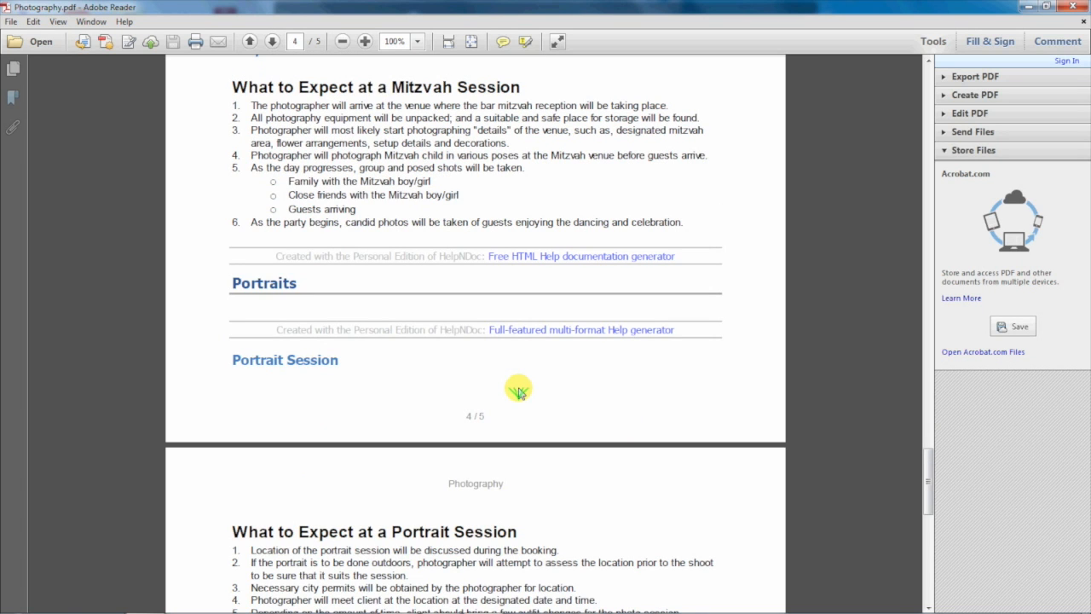
scroll(518, 390, "down", 7)
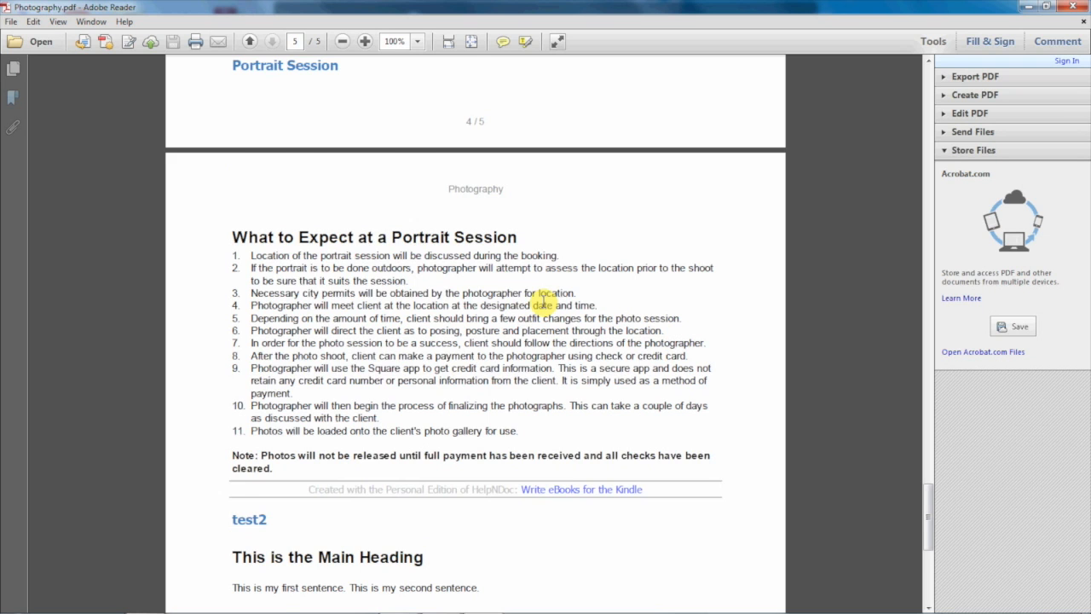
scroll(419, 394, "down", 2)
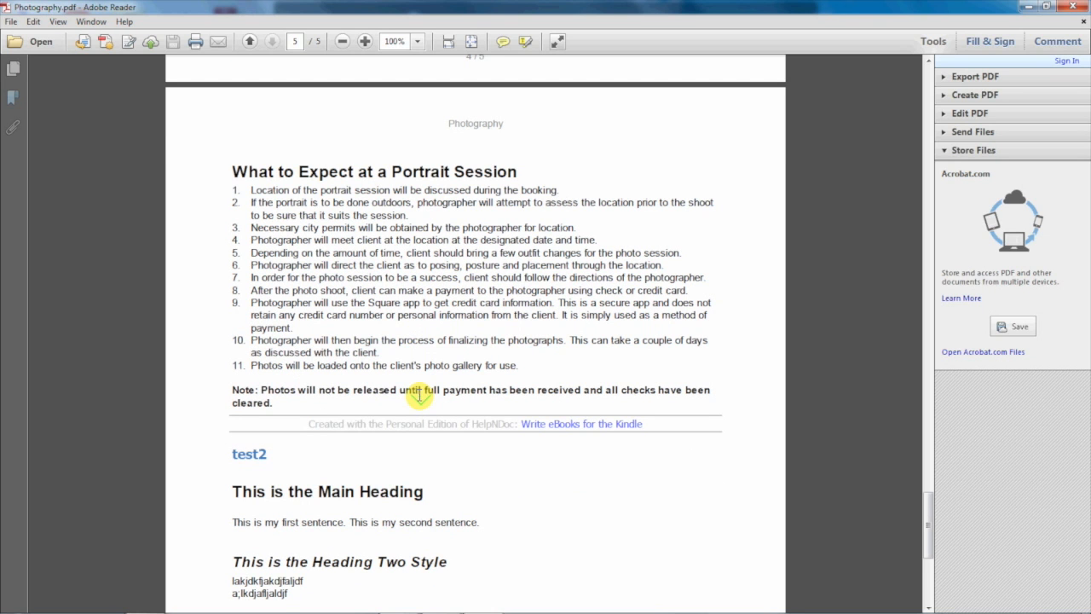
scroll(419, 394, "down", 7)
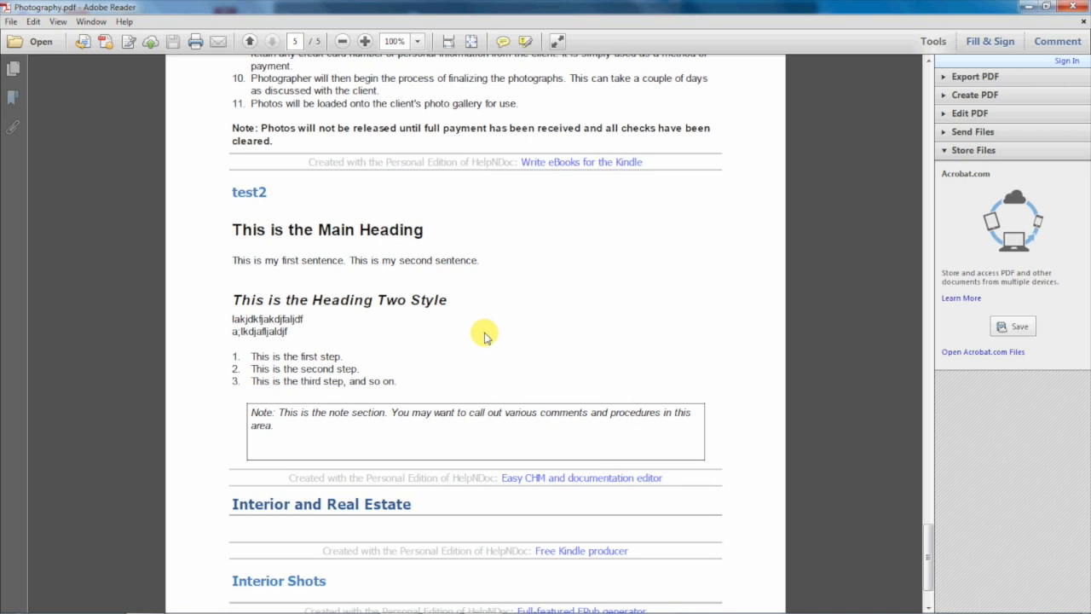
scroll(484, 337, "down", 3)
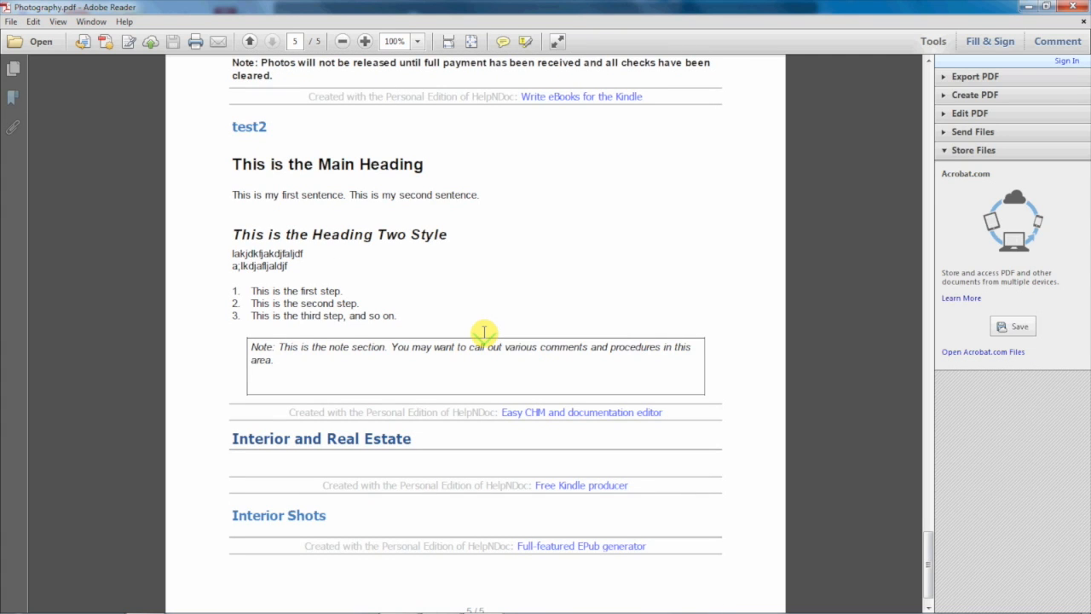
scroll(484, 337, "down", 1)
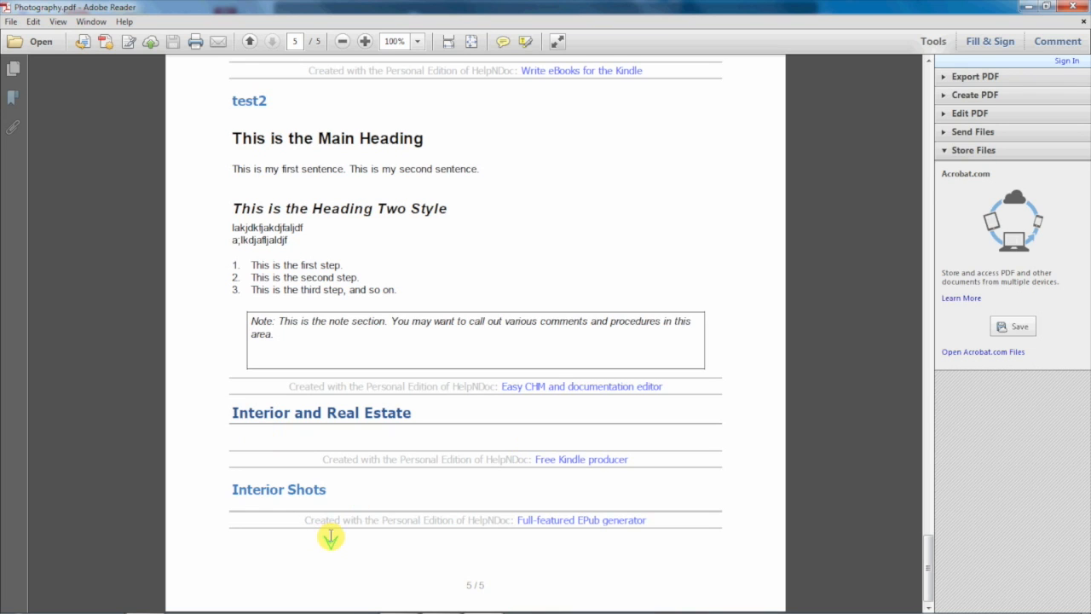
scroll(330, 537, "up", 3)
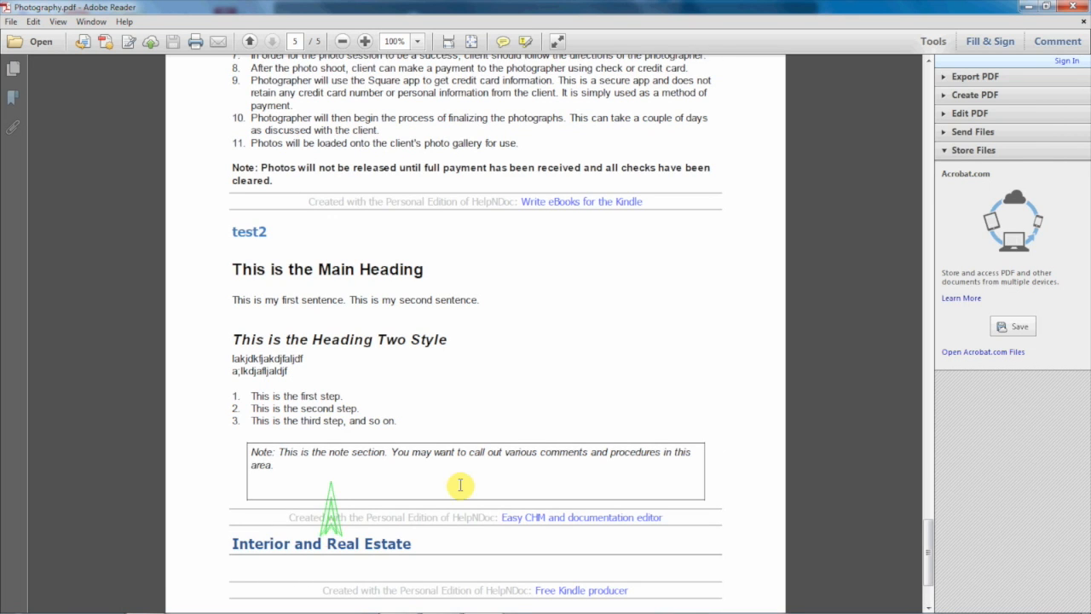
scroll(585, 222, "up", 10)
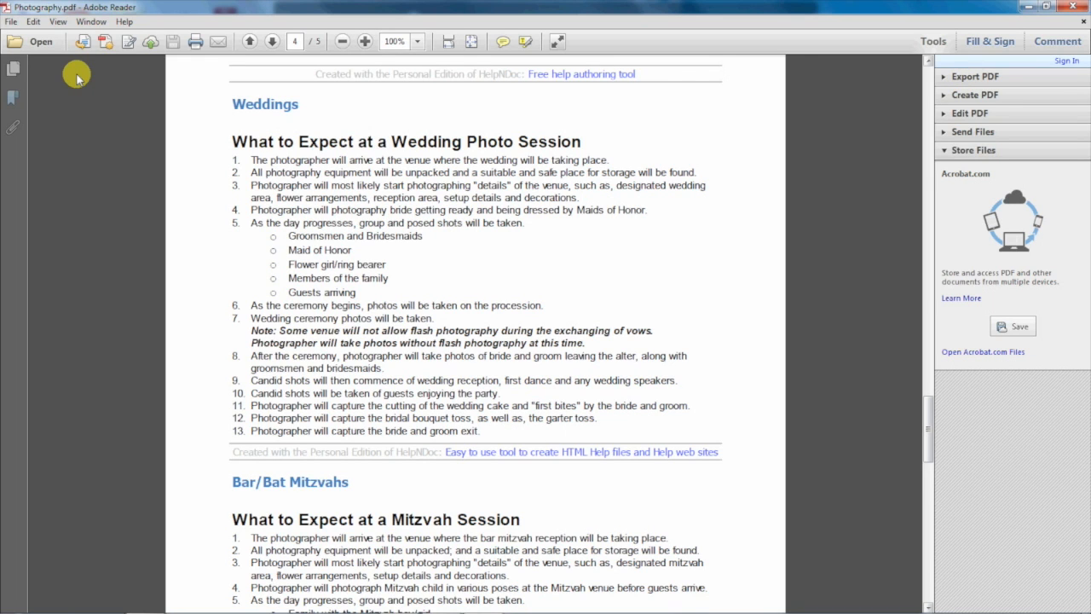
View the PDF's topic bookmarks, expand the bookmark list to full width, restore it and close it
left_click(12, 96)
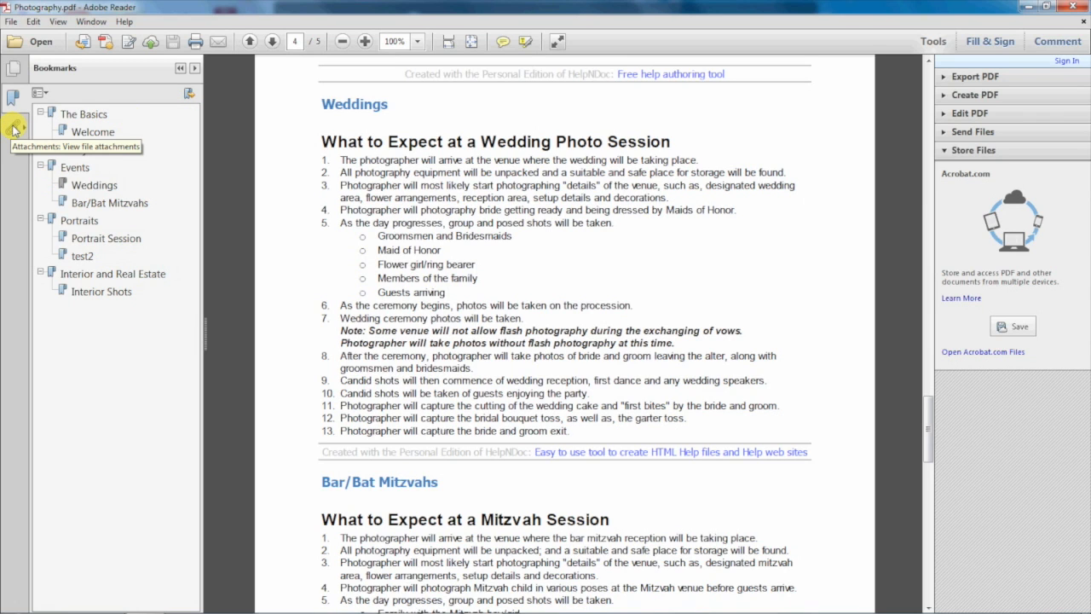
left_click(195, 68)
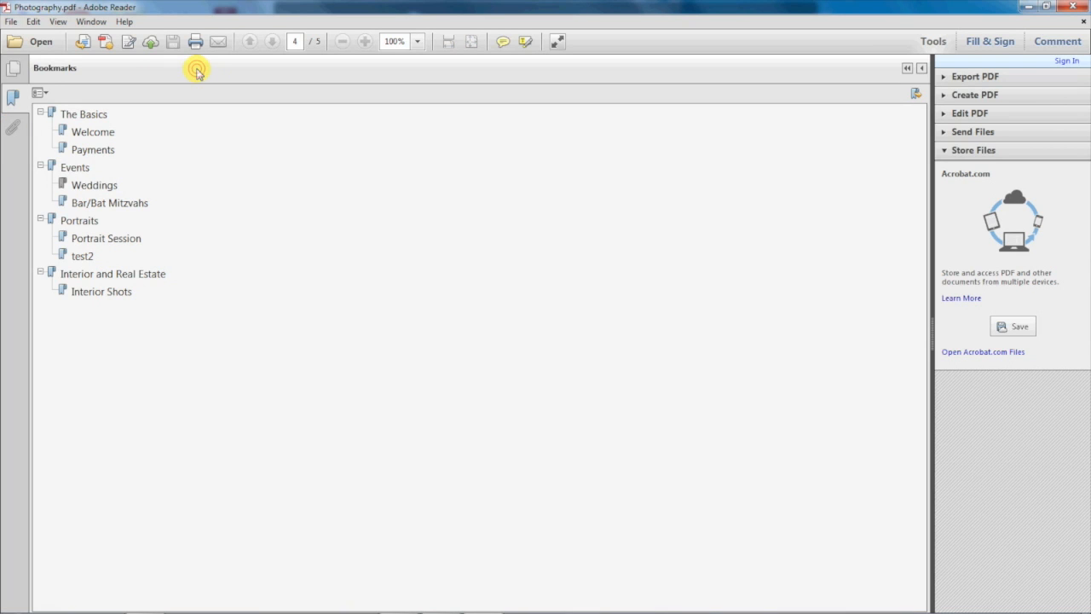
left_click(921, 70)
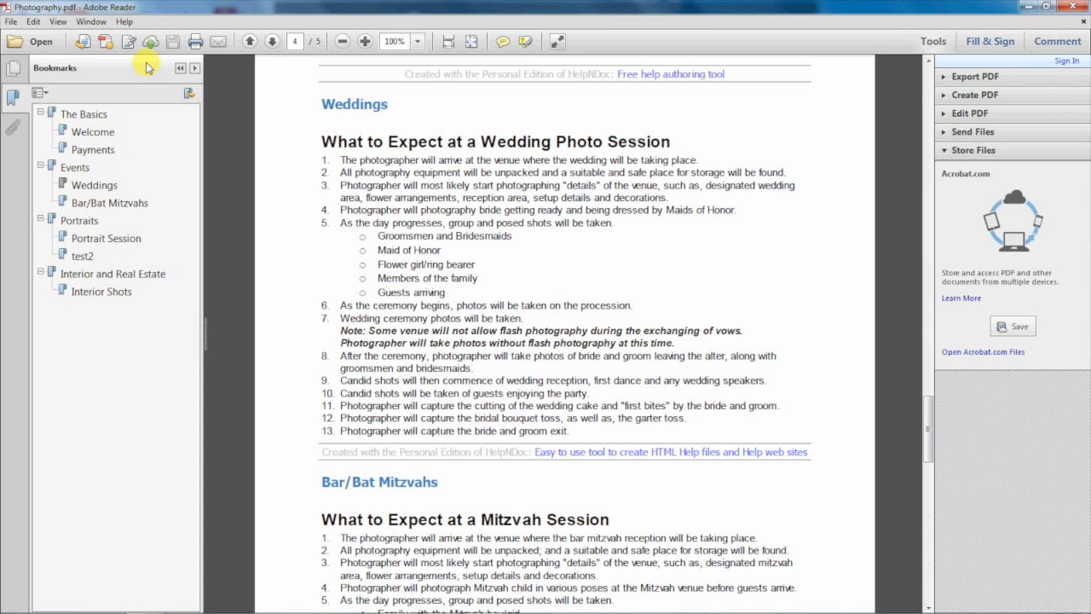
left_click(180, 68)
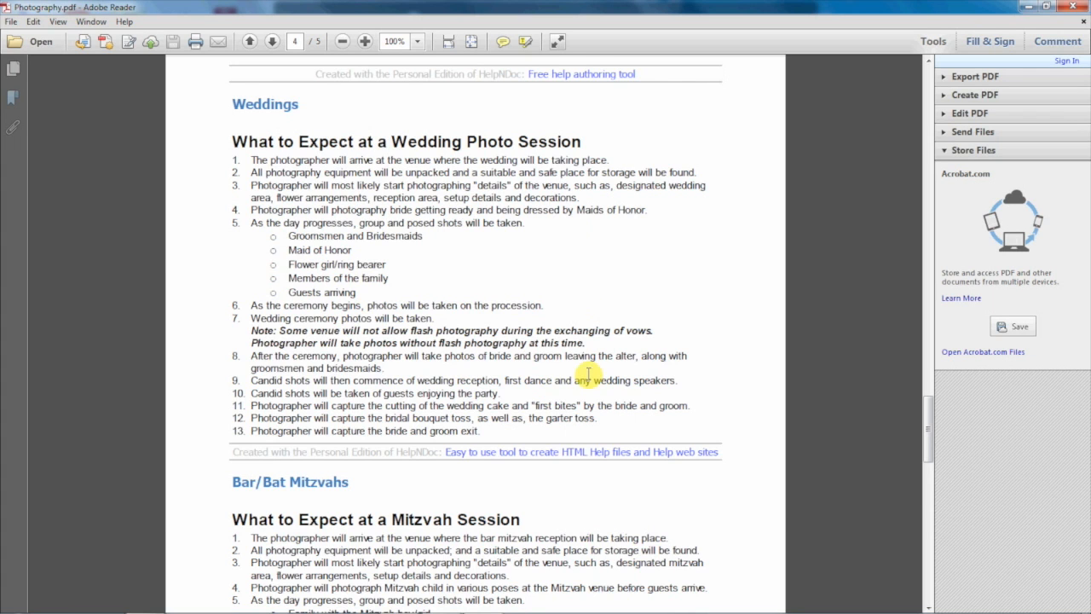
Skim the PDF again, from the portrait pages back to the cover, through the table of contents, to the Welcome and Payments topics
scroll(588, 374, "down", 10)
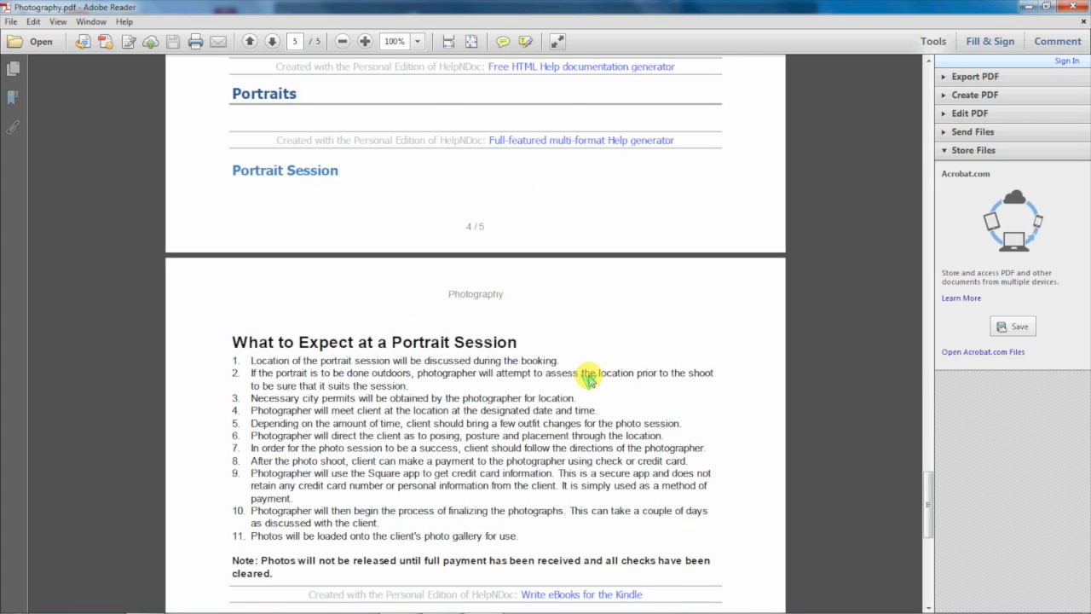
scroll(588, 378, "up", 20)
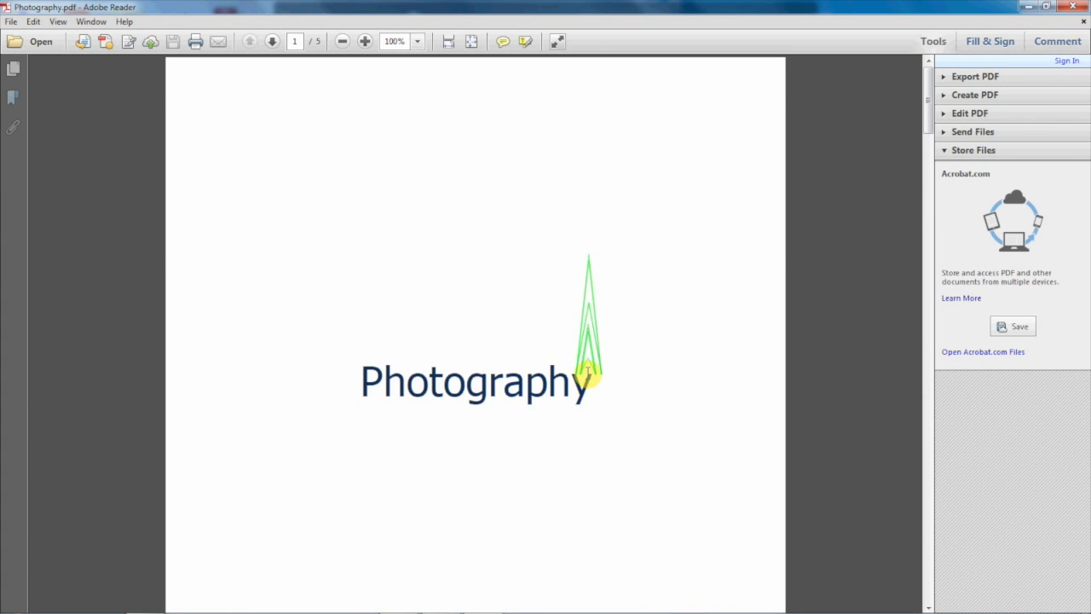
scroll(588, 375, "down", 10)
scroll(588, 375, "down", 4)
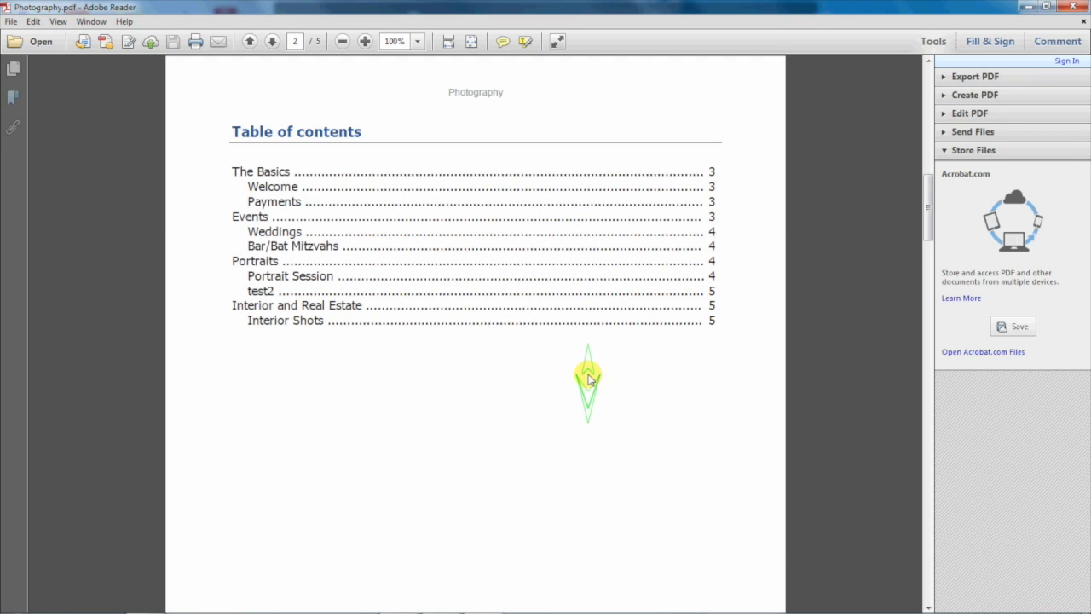
scroll(588, 378, "down", 15)
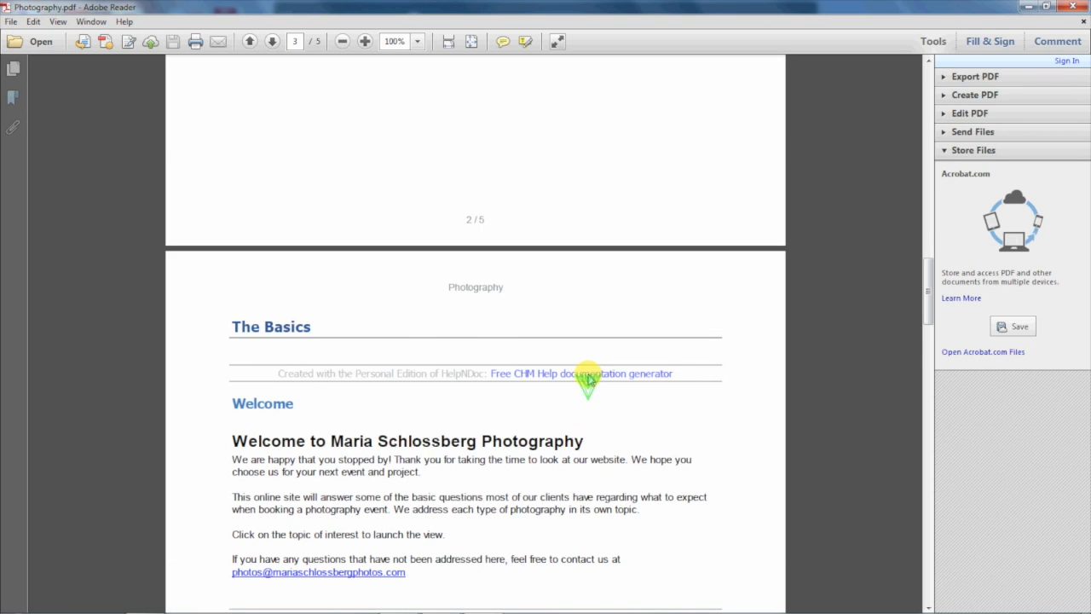
scroll(588, 379, "down", 2)
scroll(588, 380, "down", 4)
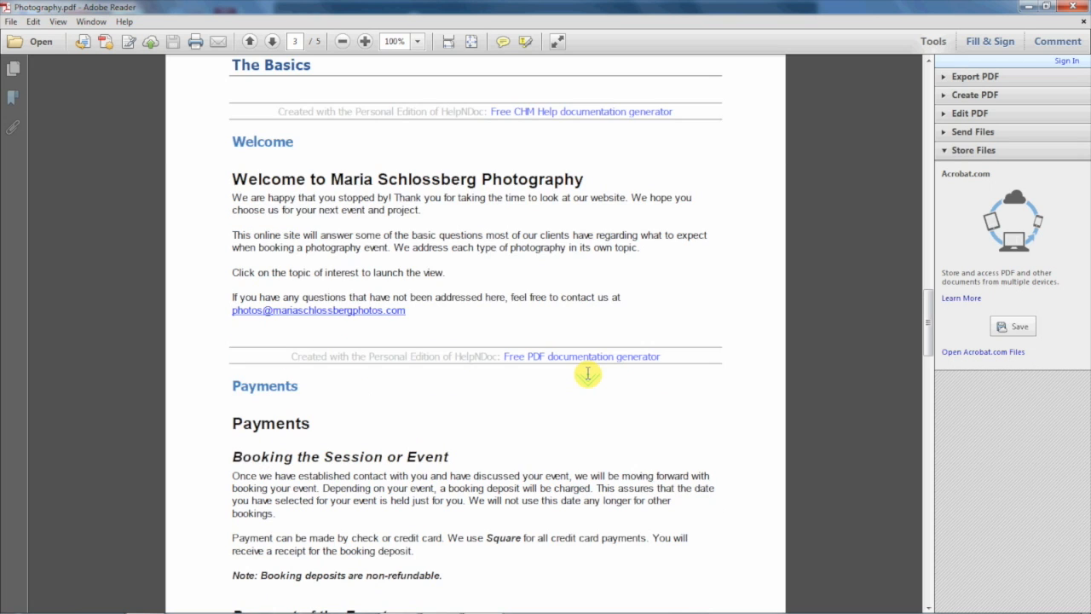
scroll(588, 373, "down", 1)
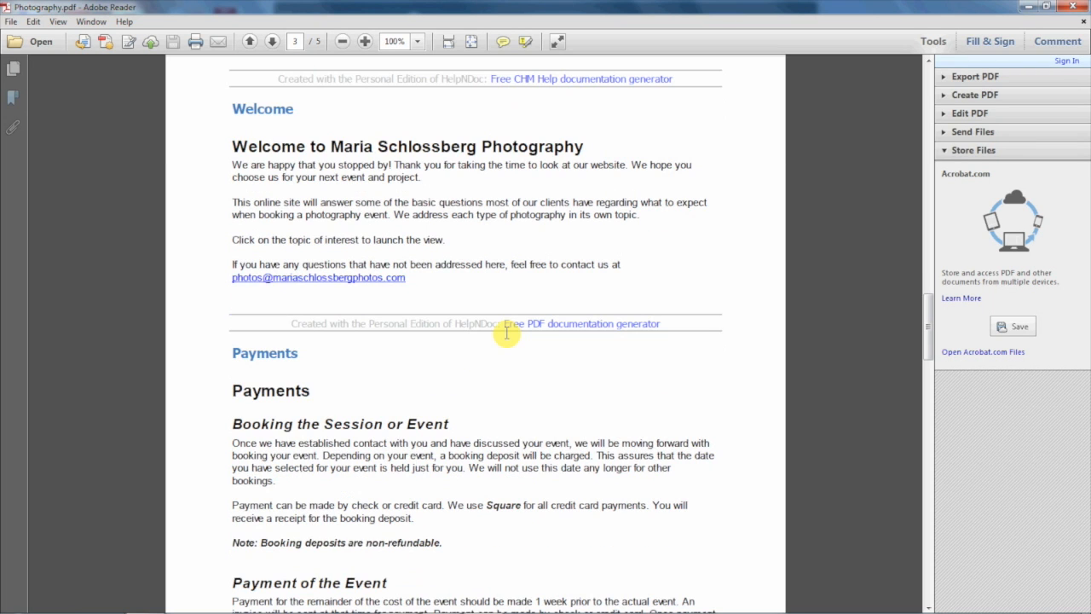
scroll(594, 357, "down", 3)
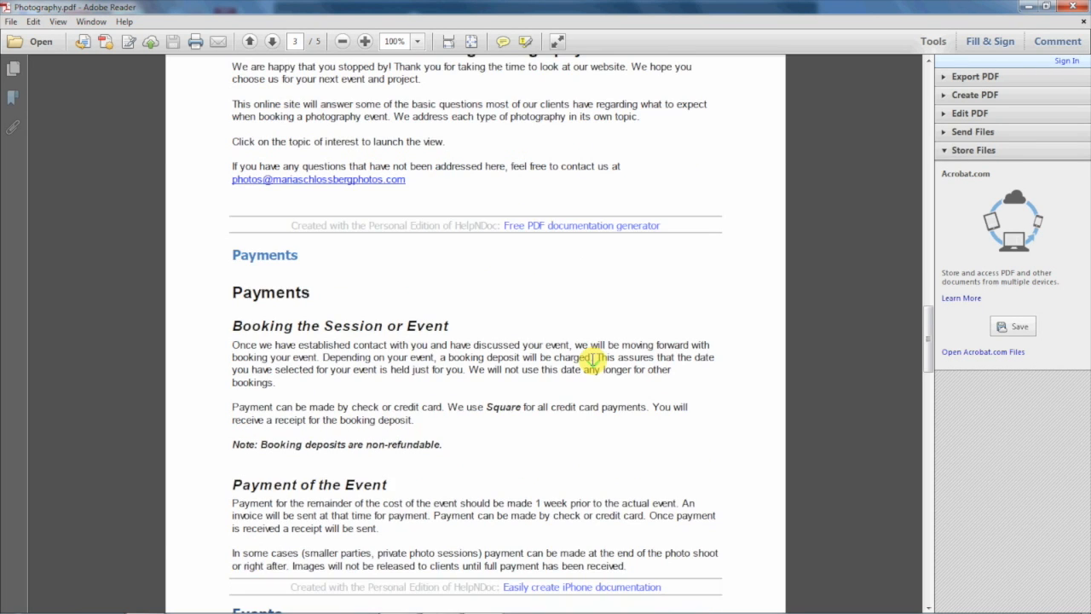
Skim the PDF from the Payments topic through Weddings, Bar/Bat Mitzvahs, Portrait Session and test2 to Interior Shots on the last page
scroll(592, 358, "down", 5)
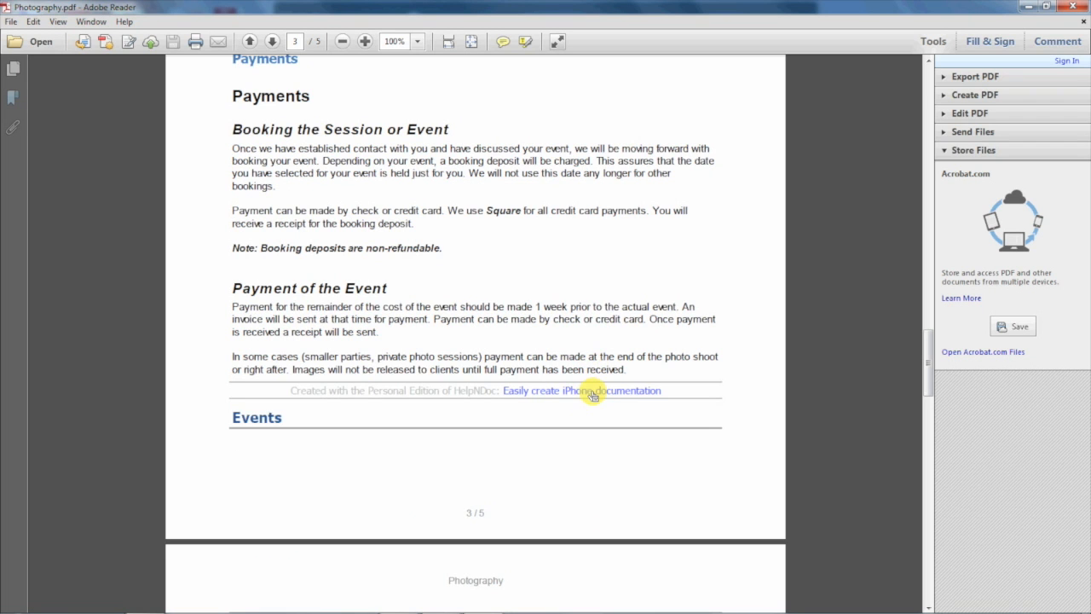
scroll(592, 394, "down", 9)
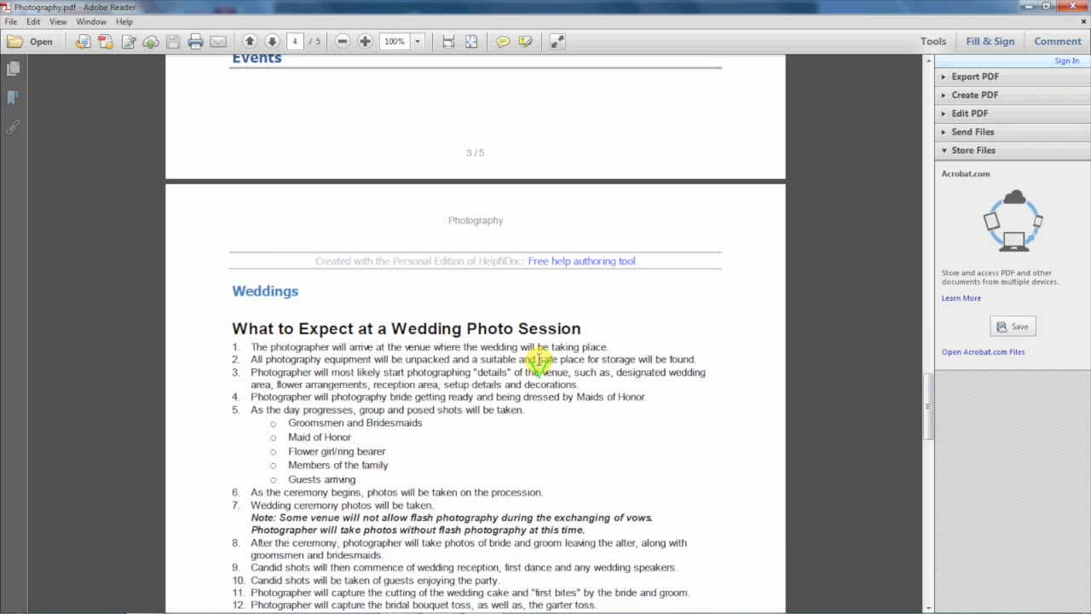
scroll(539, 360, "down", 6)
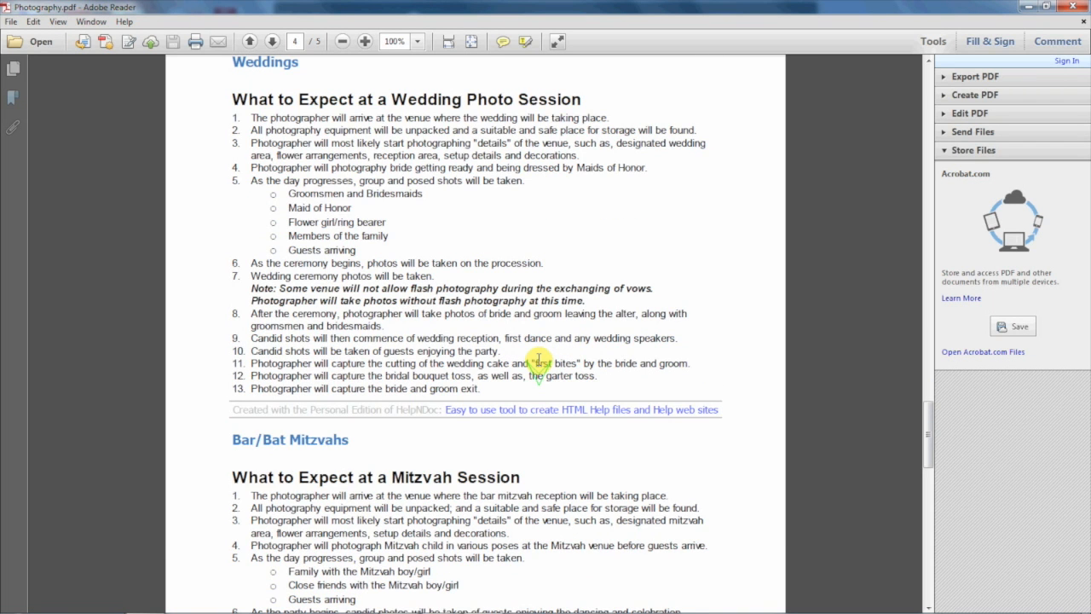
scroll(539, 359, "down", 4)
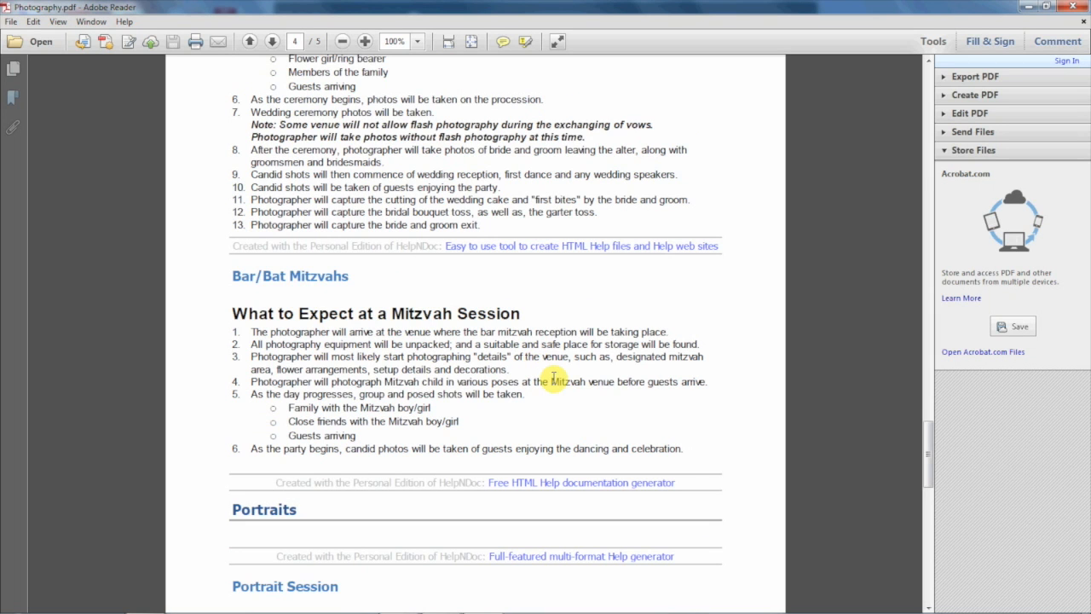
scroll(426, 387, "down", 3)
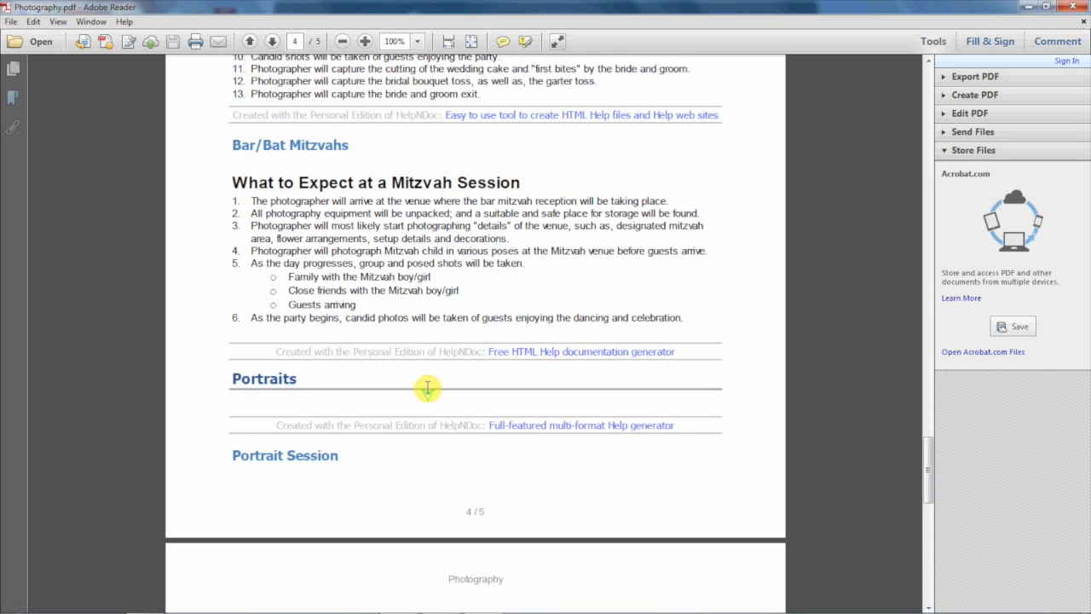
scroll(426, 388, "down", 6)
scroll(427, 389, "down", 3)
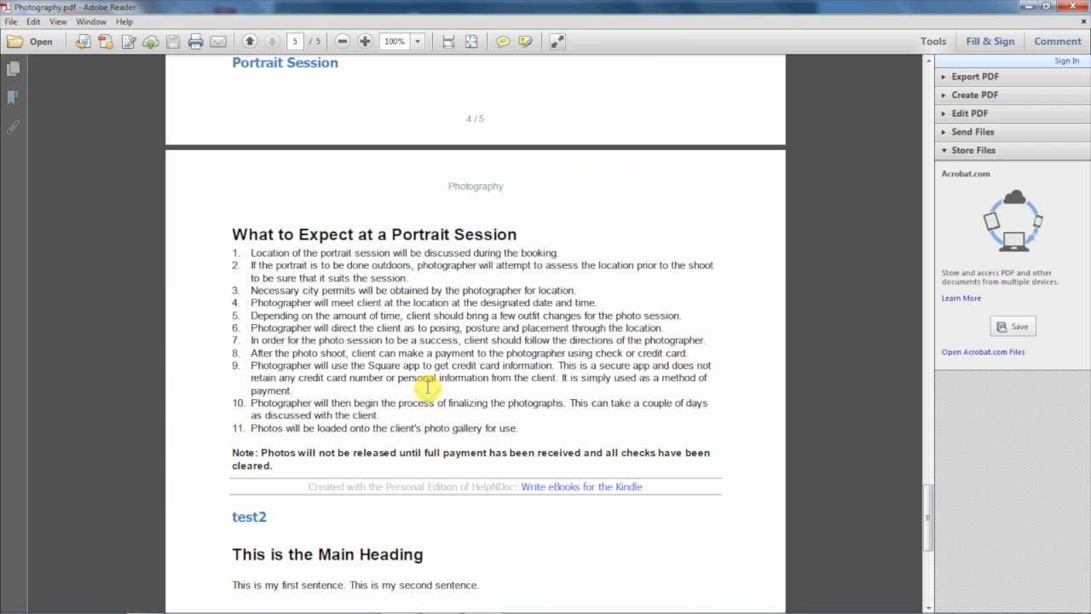
scroll(426, 420, "down", 2)
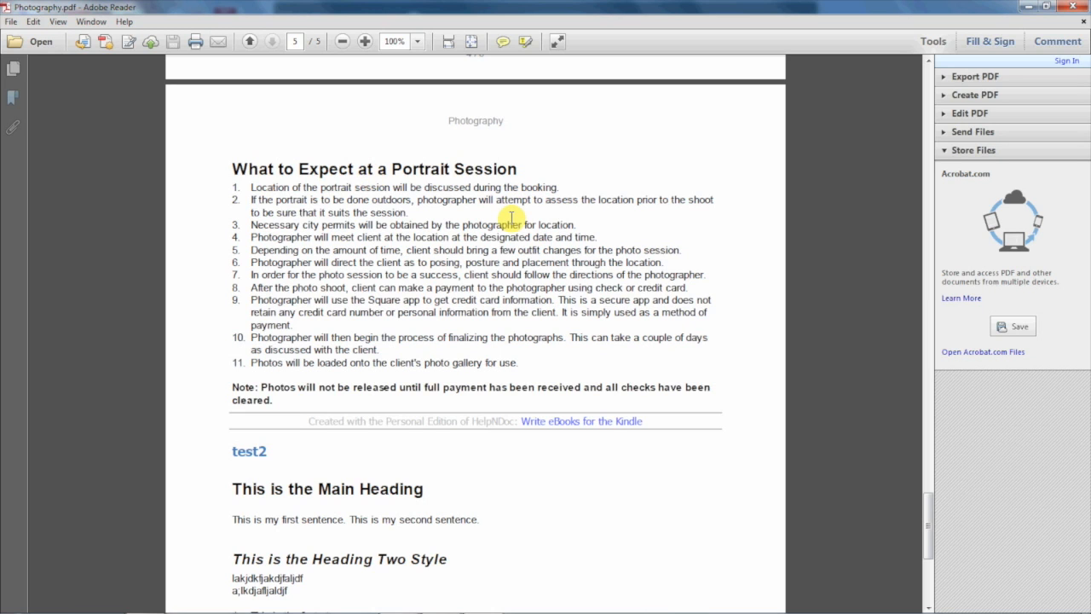
scroll(512, 221, "down", 5)
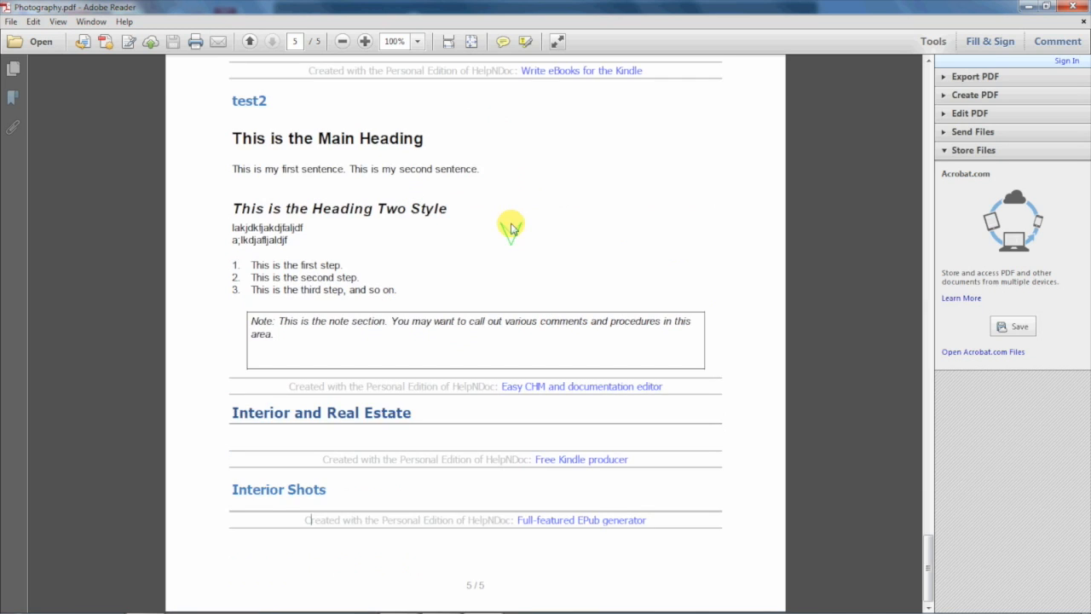
Review the test2 topic in the PDF, and return through the event topics and Payments to the cover page
scroll(511, 226, "up", 3)
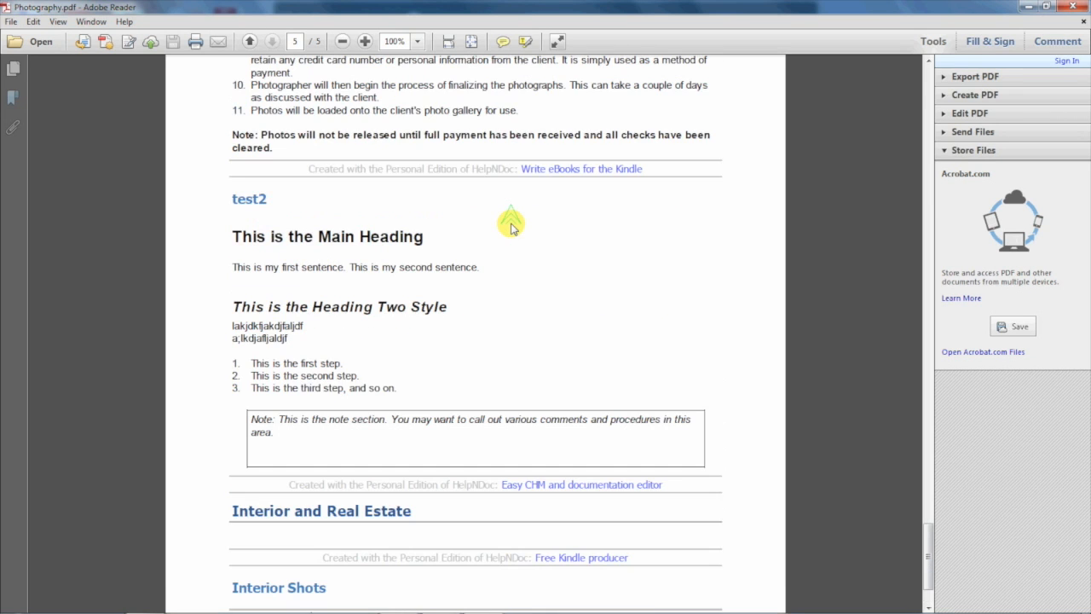
scroll(511, 226, "up", 2)
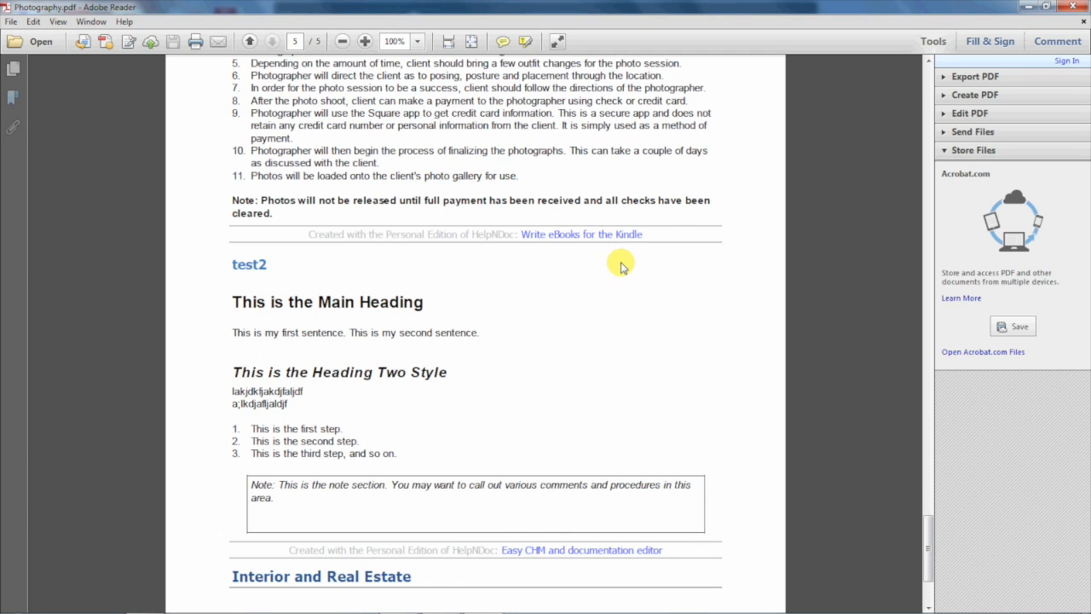
scroll(620, 267, "up", 10)
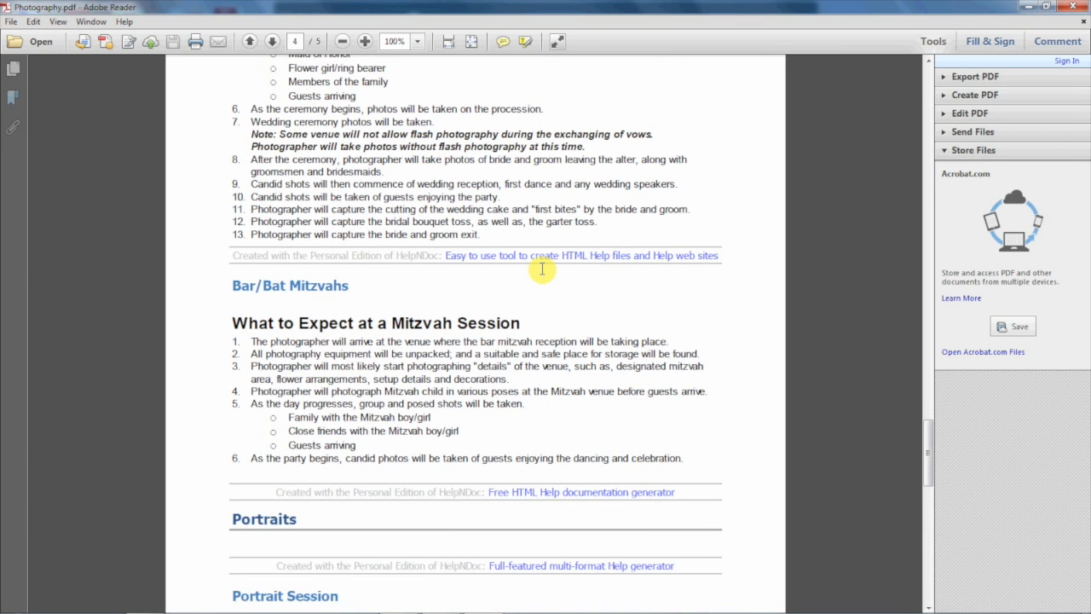
scroll(613, 264, "up", 10)
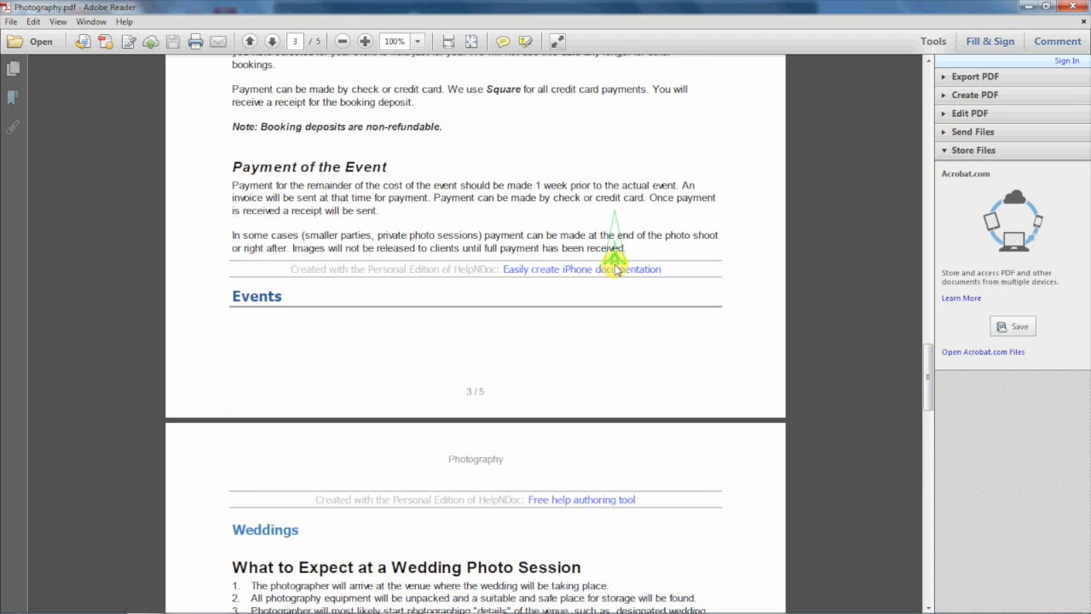
scroll(616, 268, "up", 10)
scroll(615, 267, "up", 10)
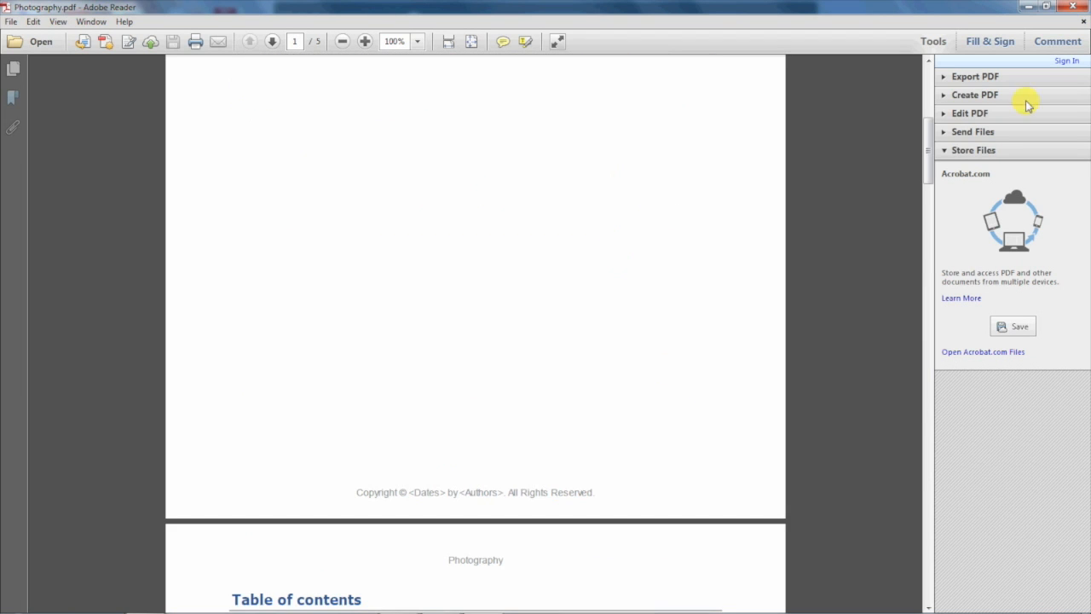
Close the generated Photography PDF and the documentation generation dialog to return to the project in HelpNDoc
left_click(1070, 9)
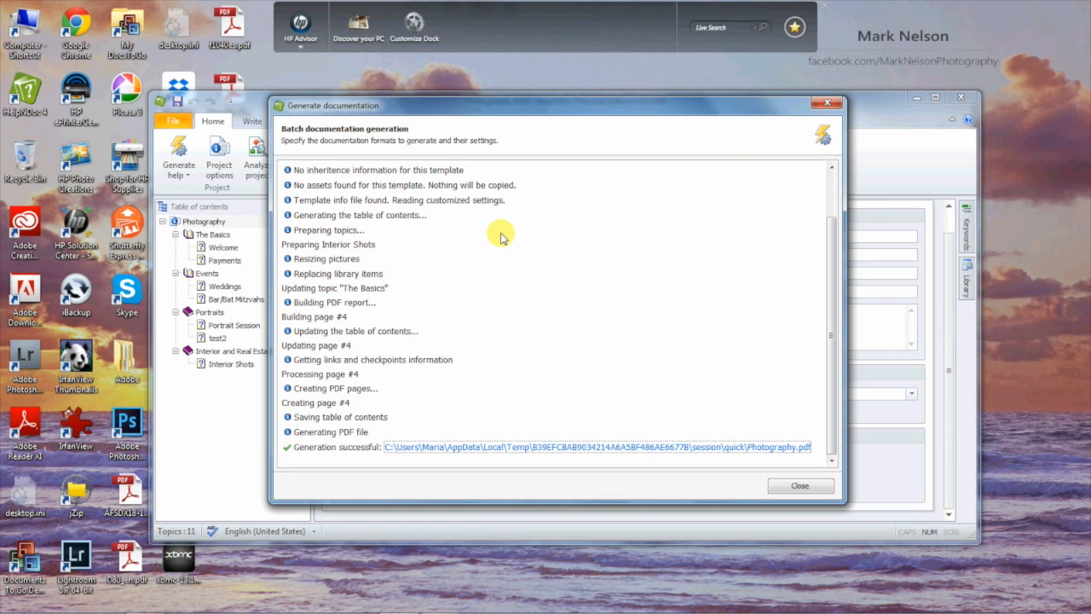
left_click(820, 106)
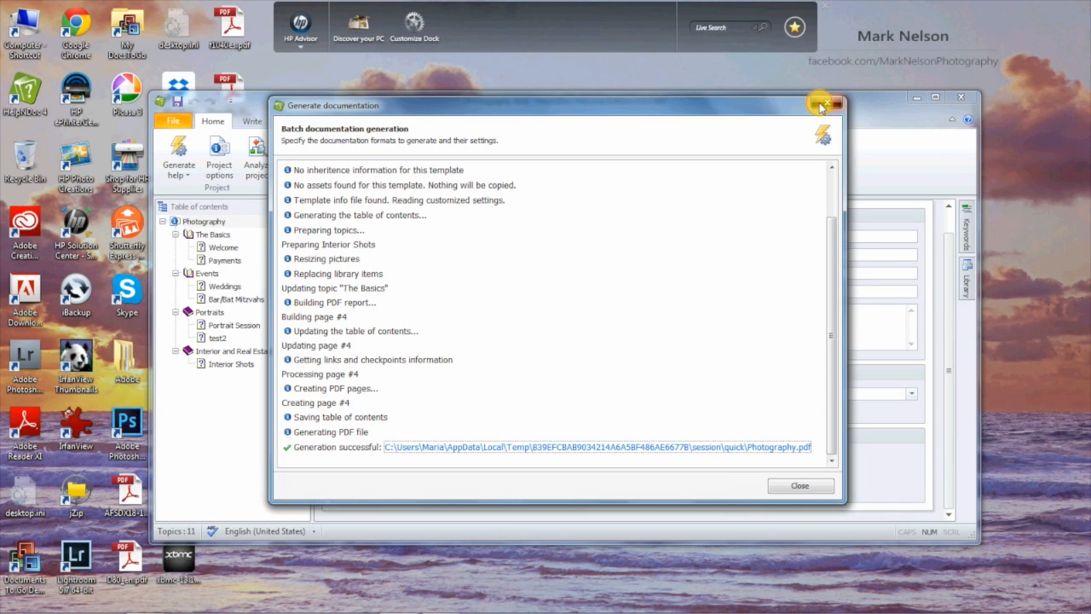
left_click(820, 106)
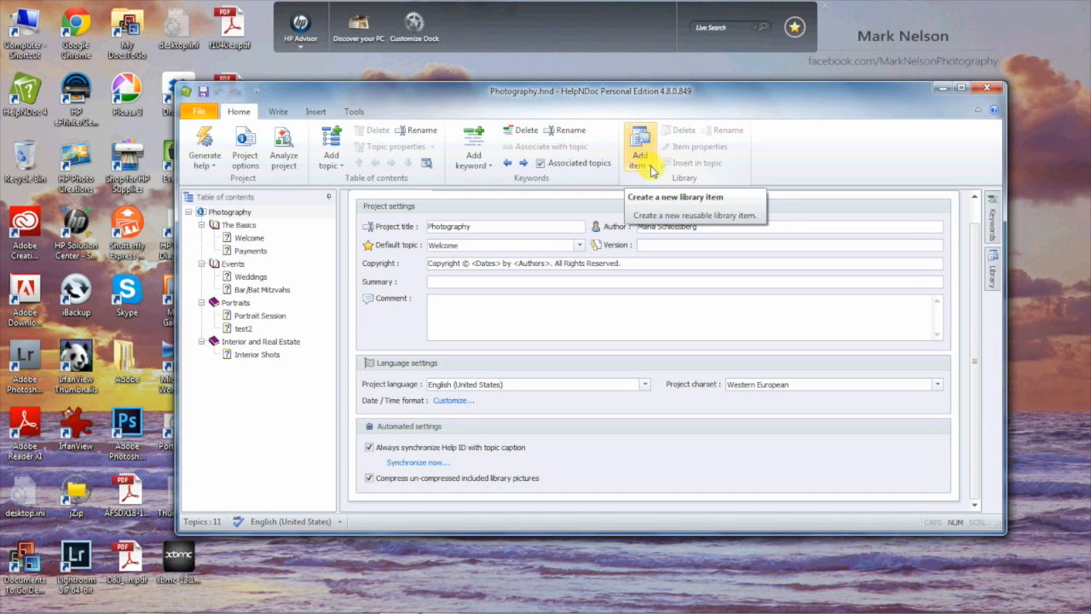
View the writing tools, open the Welcome topic and look at the options for inserting a movie
left_click(279, 112)
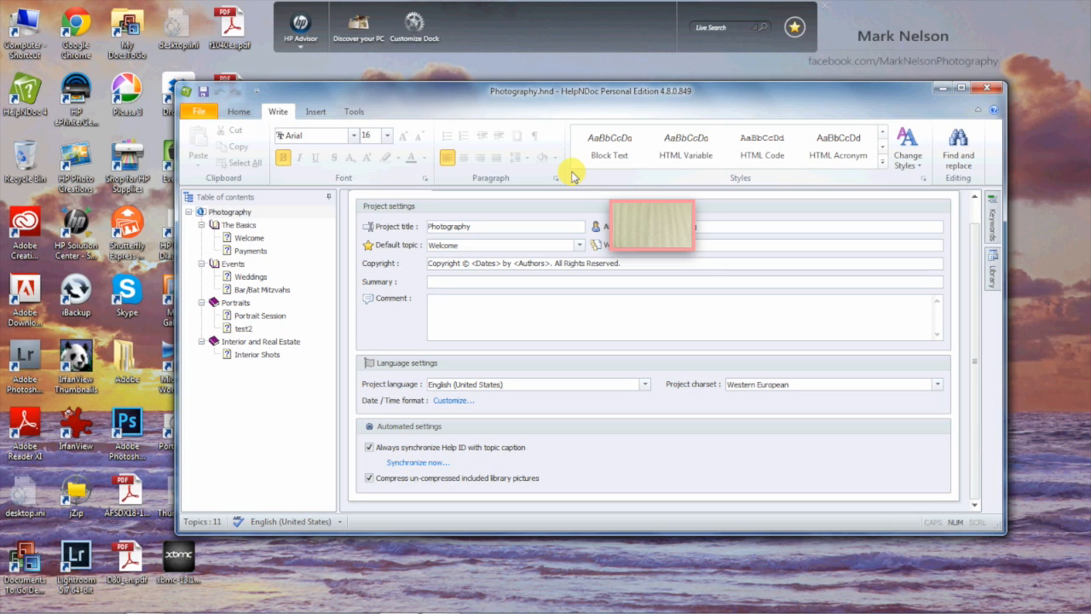
left_click(247, 239)
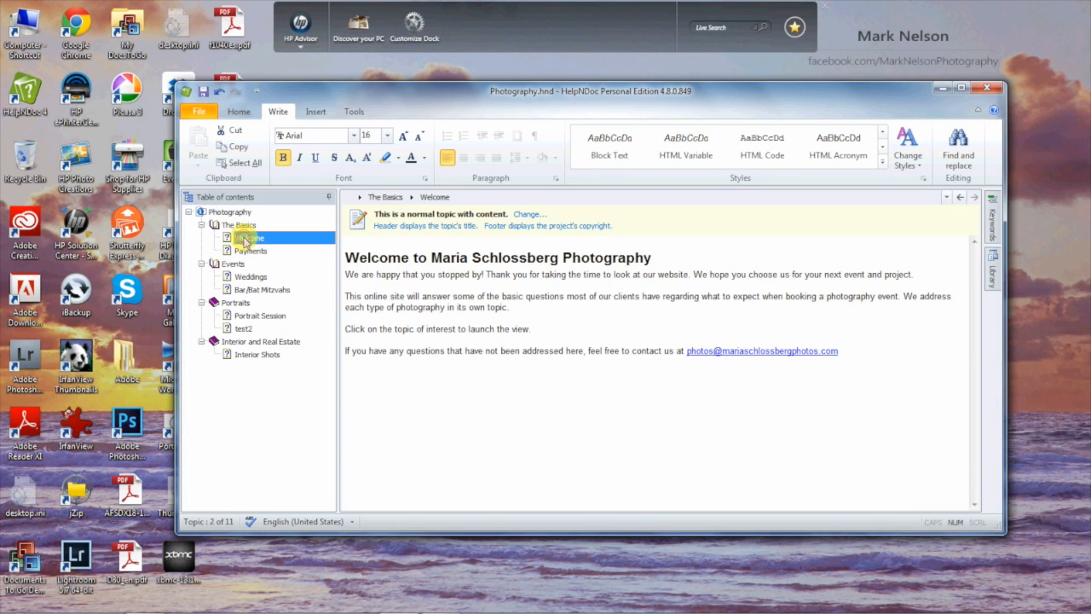
left_click(316, 113)
left_click(300, 155)
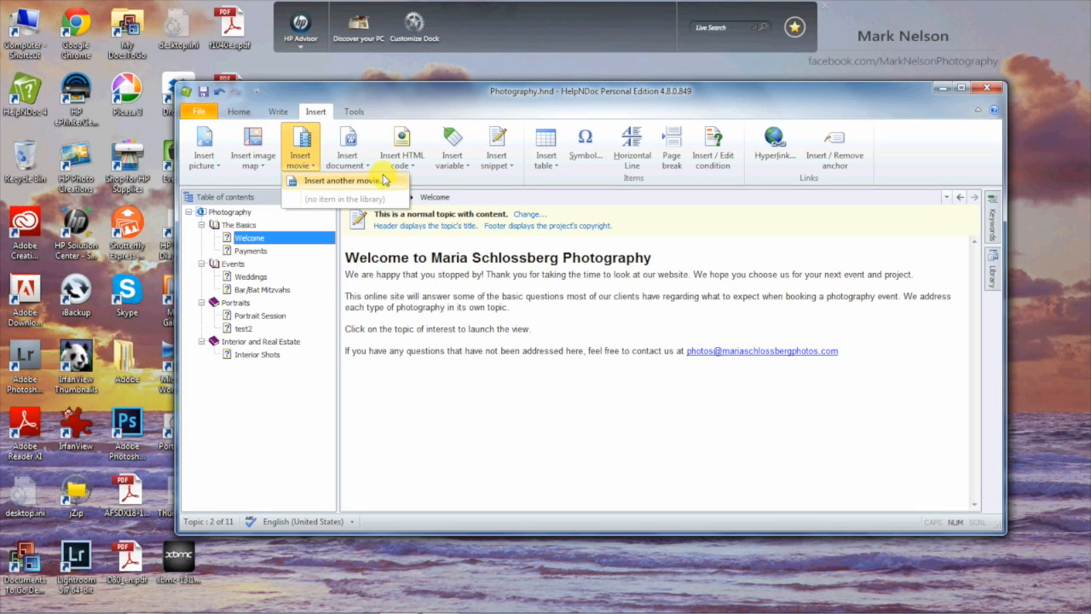
left_click(644, 378)
View the options for inserting documents, HTML code and variables in the Welcome topic, closing each list without a selection
left_click(347, 149)
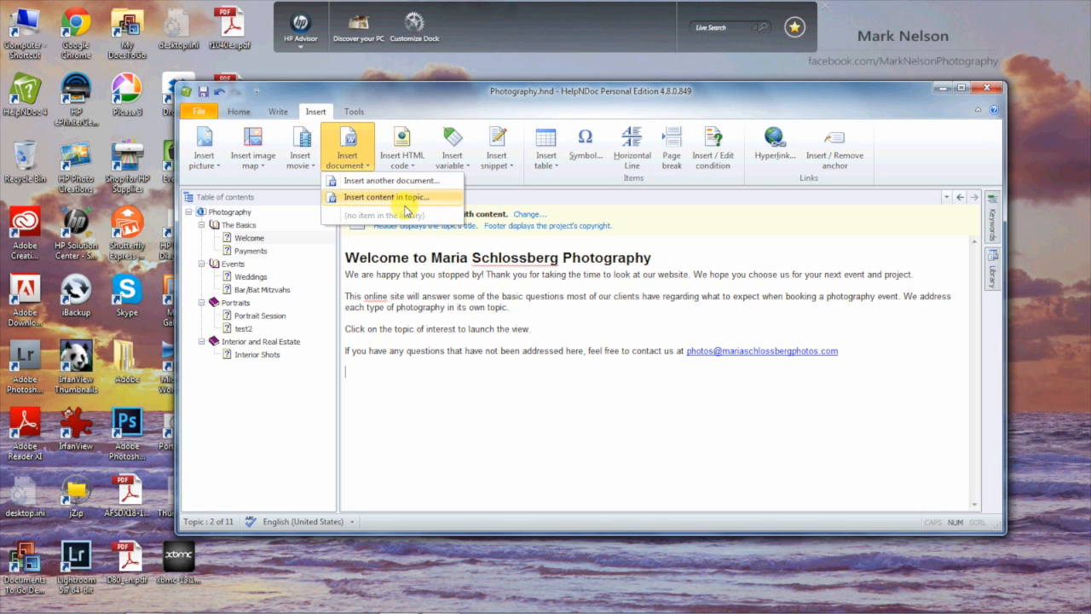
left_click(451, 397)
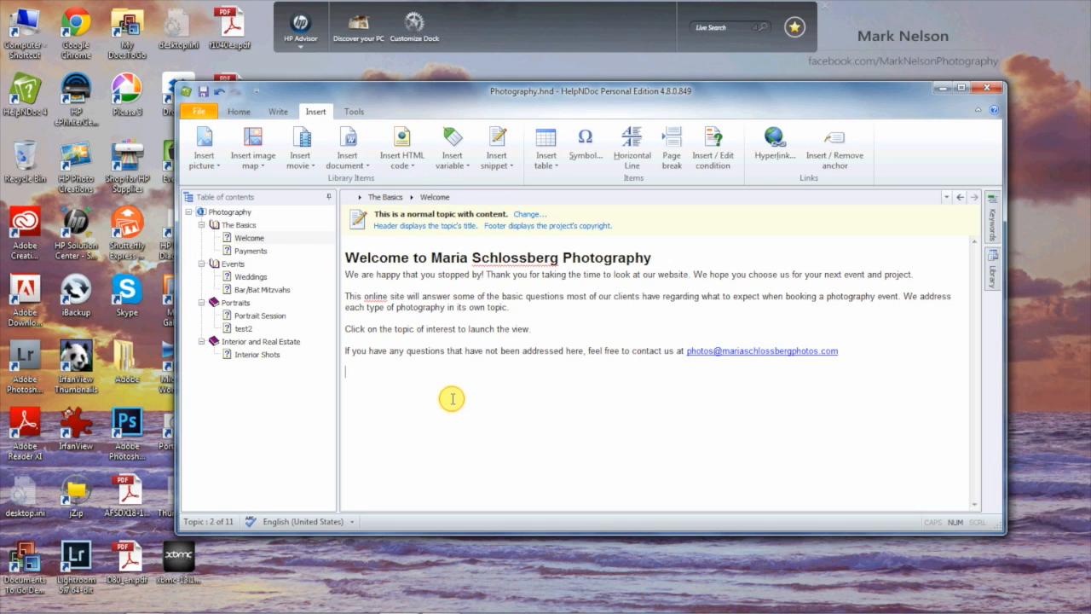
left_click(412, 169)
left_click(467, 388)
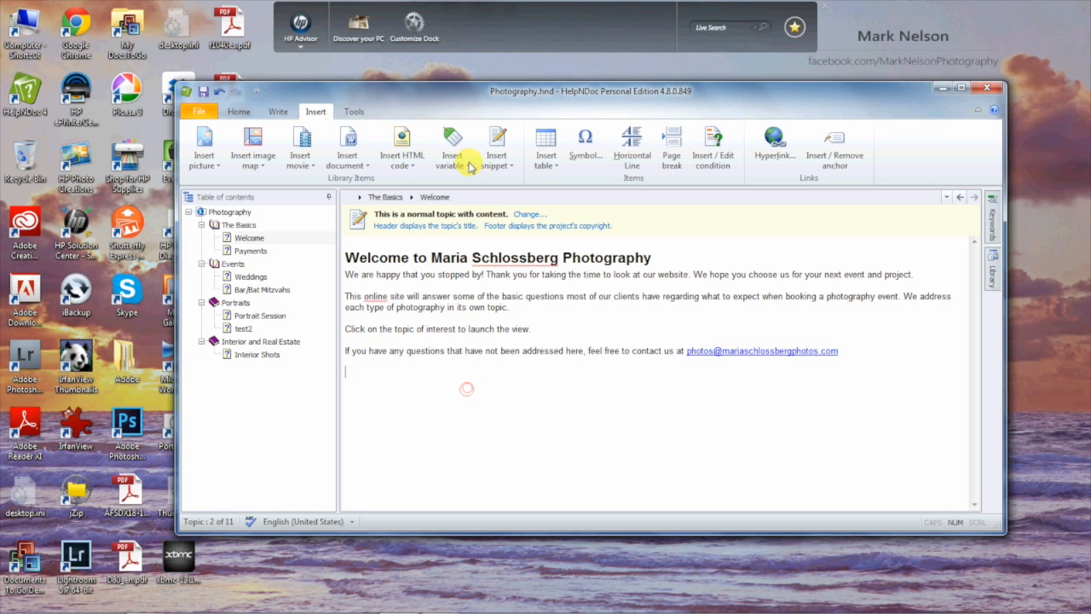
left_click(469, 166)
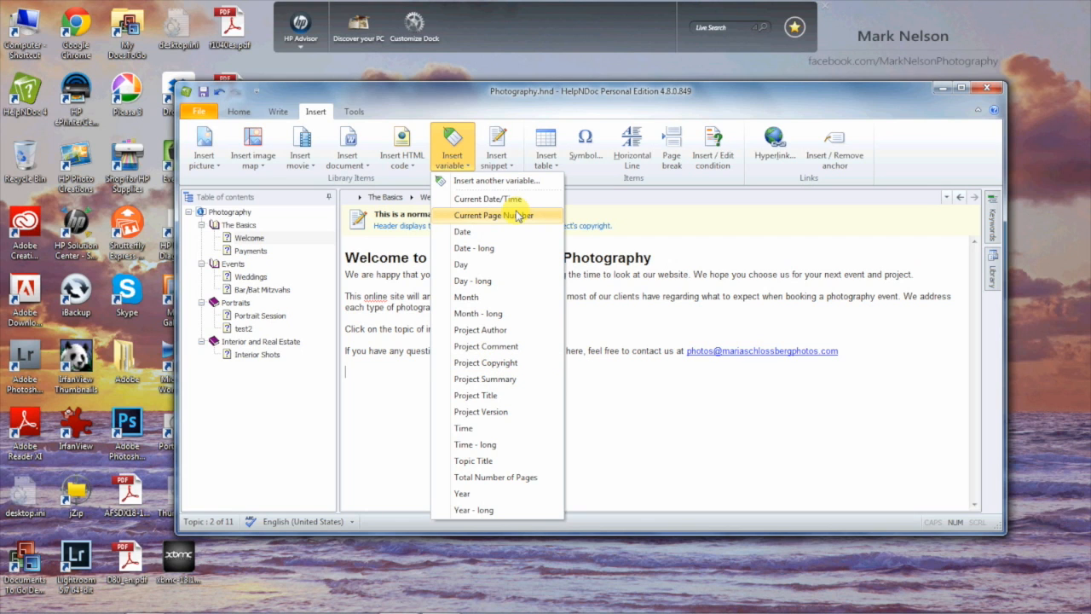
left_click(537, 168)
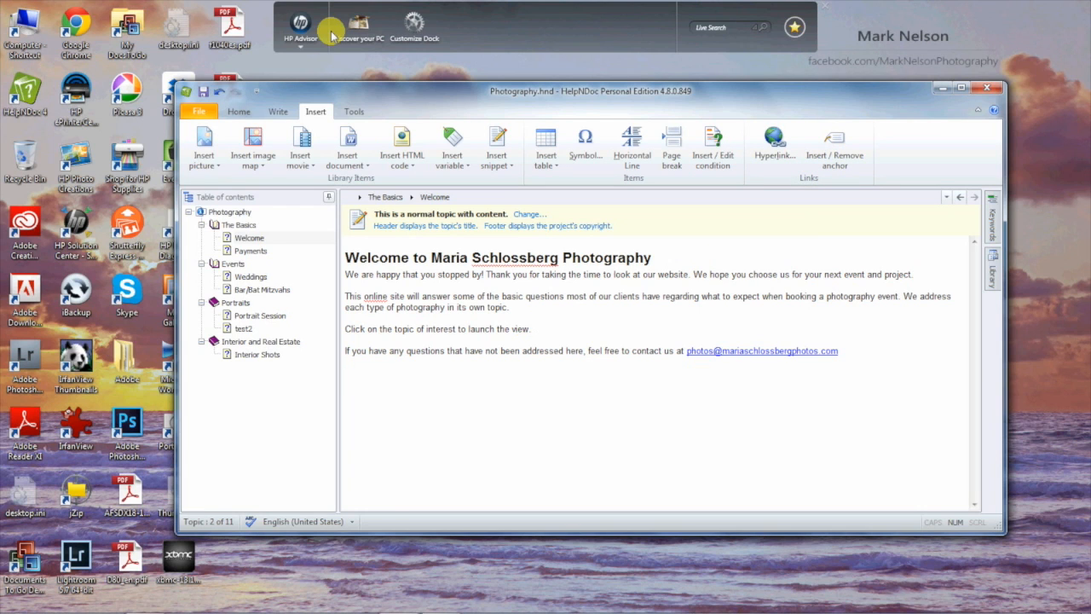
left_click_drag(359, 90, 336, 87)
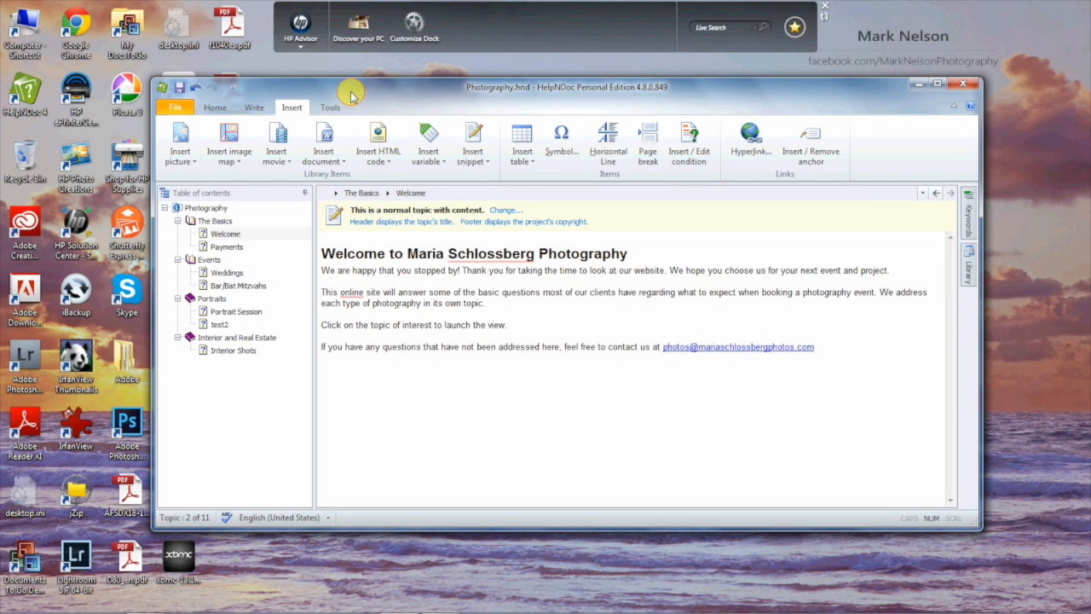
left_click_drag(350, 95, 369, 90)
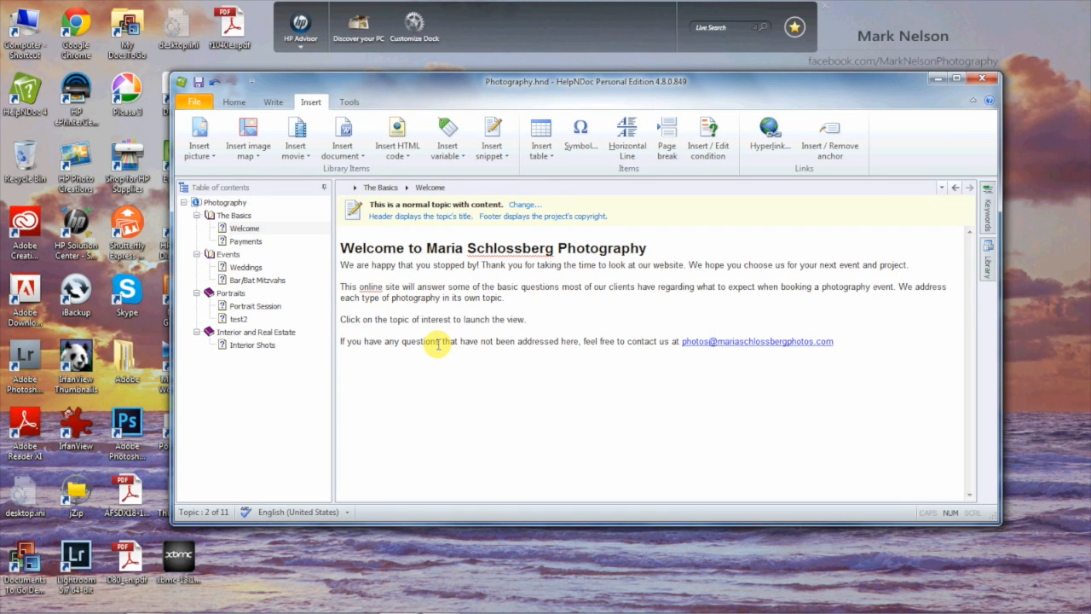